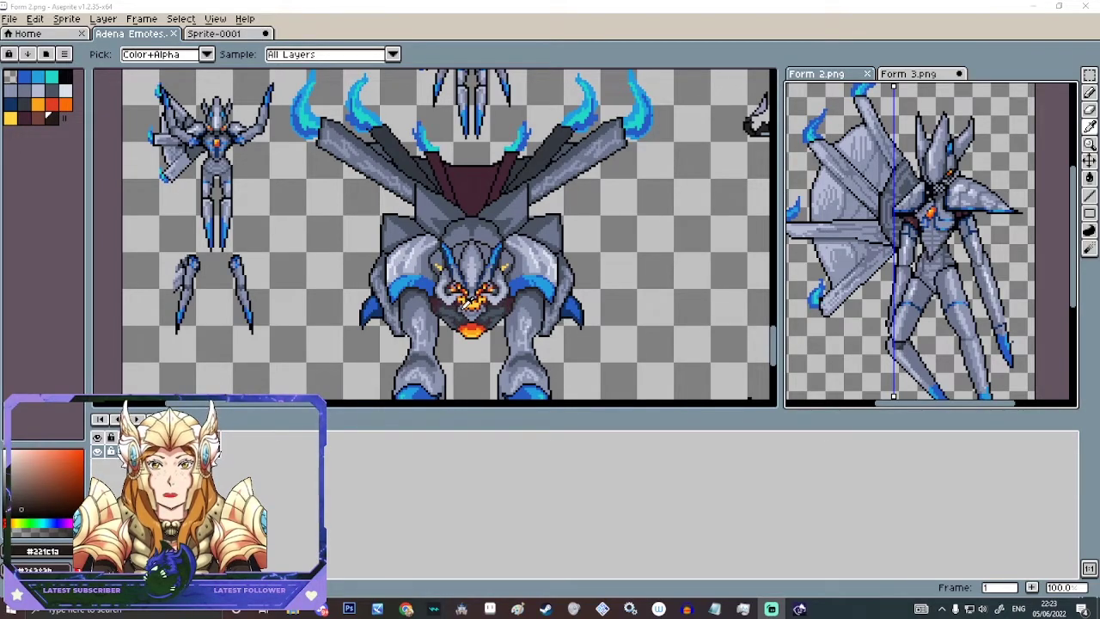
# - Bring the RPG Maker MZ project with the Zeon Room map to the front
pyautogui.hotkey('alt', 'Tab')
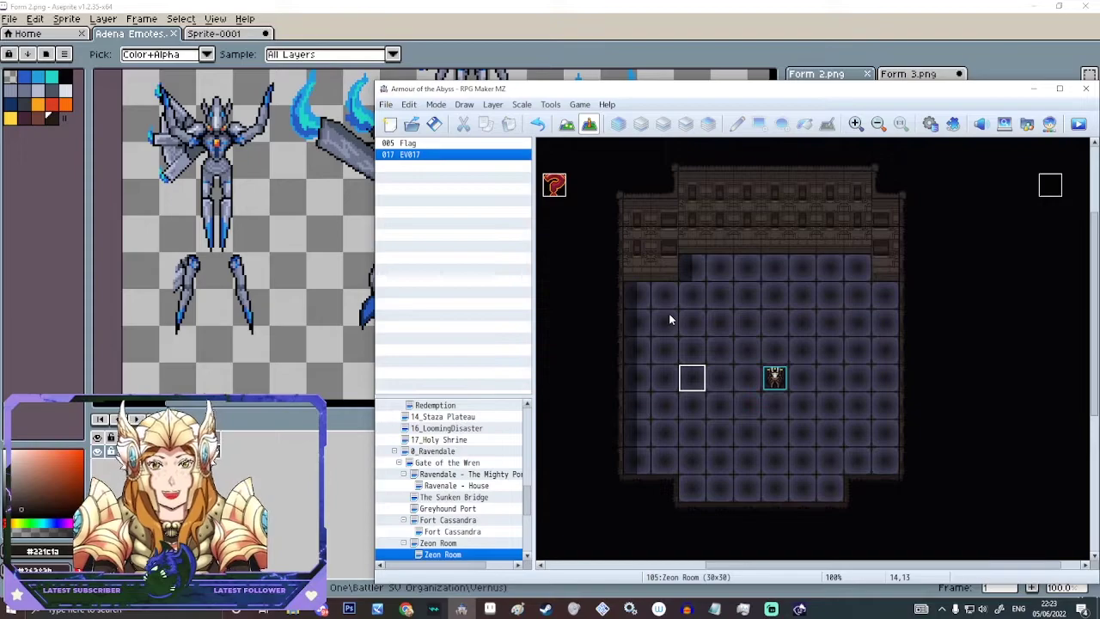
# - In Event mode, move the Player start event from 17,13 up to 17,11
pyautogui.click(566, 124)
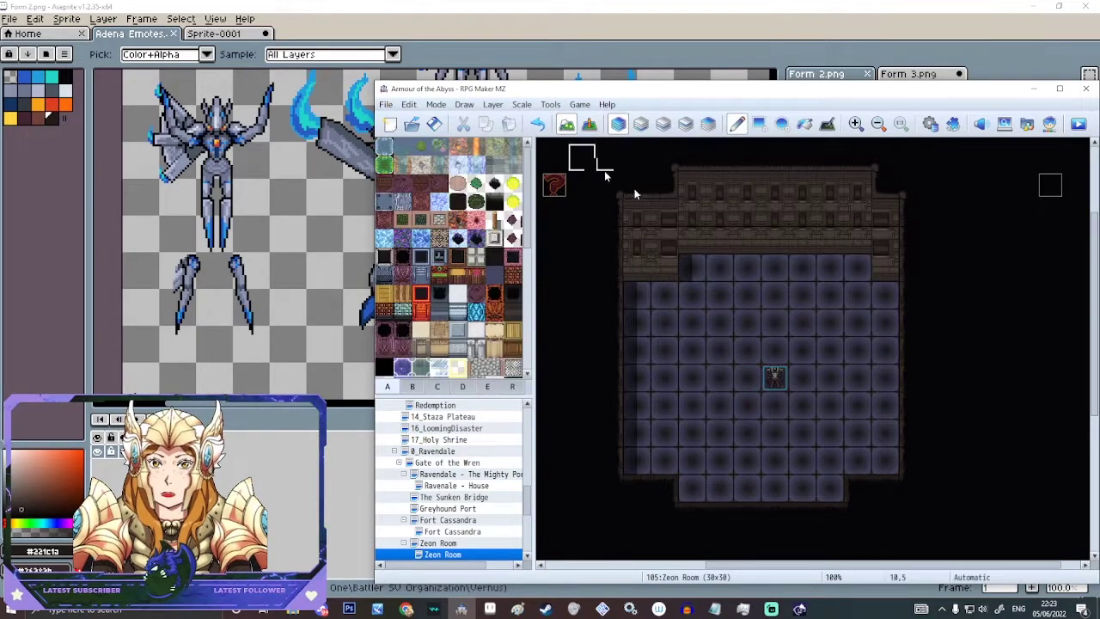
pyautogui.click(588, 124)
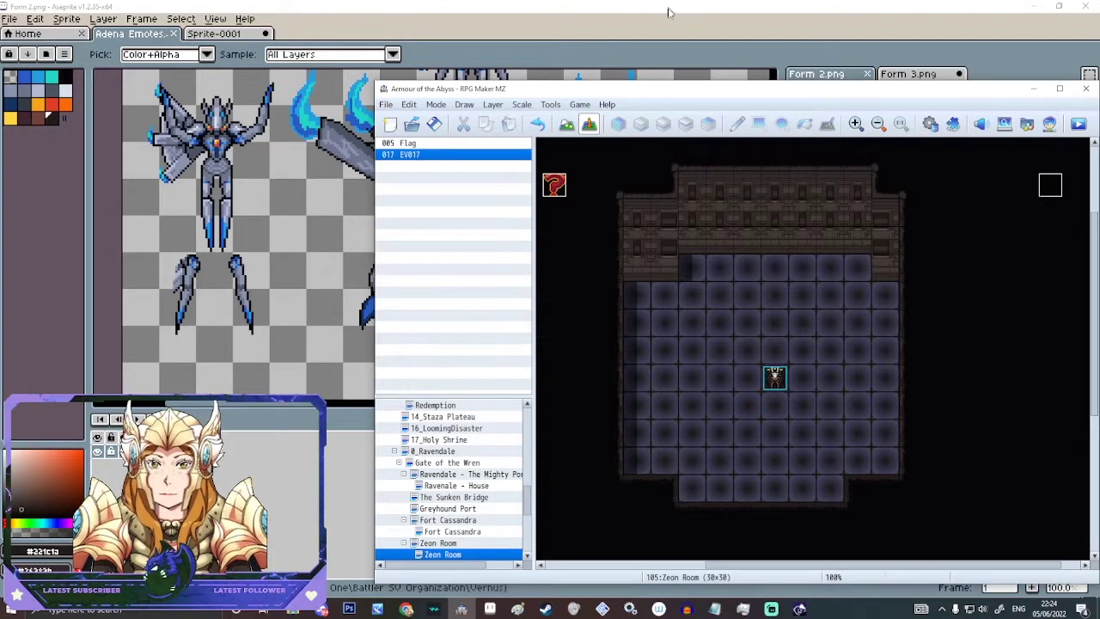
pyautogui.click(747, 323)
pyautogui.click(771, 378)
pyautogui.moveTo(771, 345); pyautogui.dragTo(770, 323)
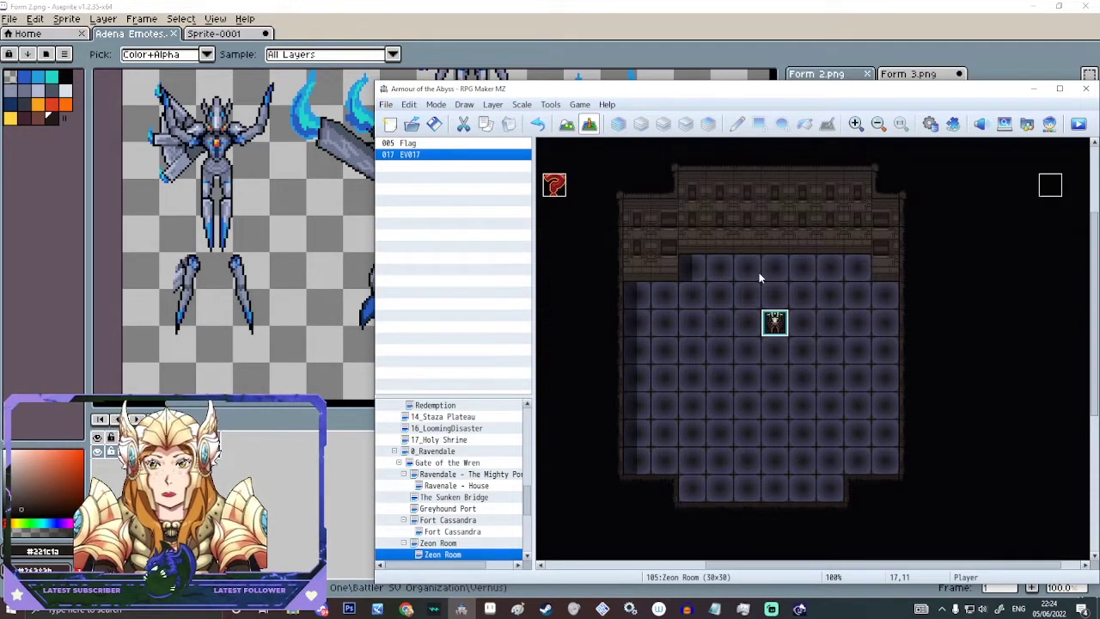
pyautogui.moveTo(776, 316)
pyautogui.mouseDown()
pyautogui.moveTo(774, 292)
pyautogui.moveTo(783, 323)
pyautogui.mouseUp()
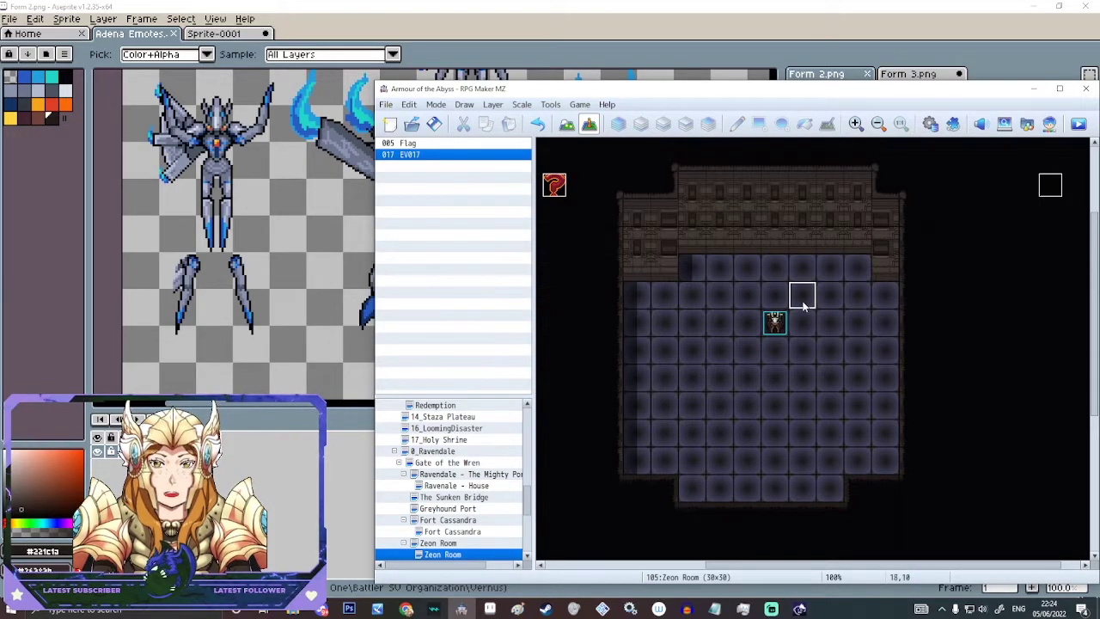
pyautogui.click(772, 323)
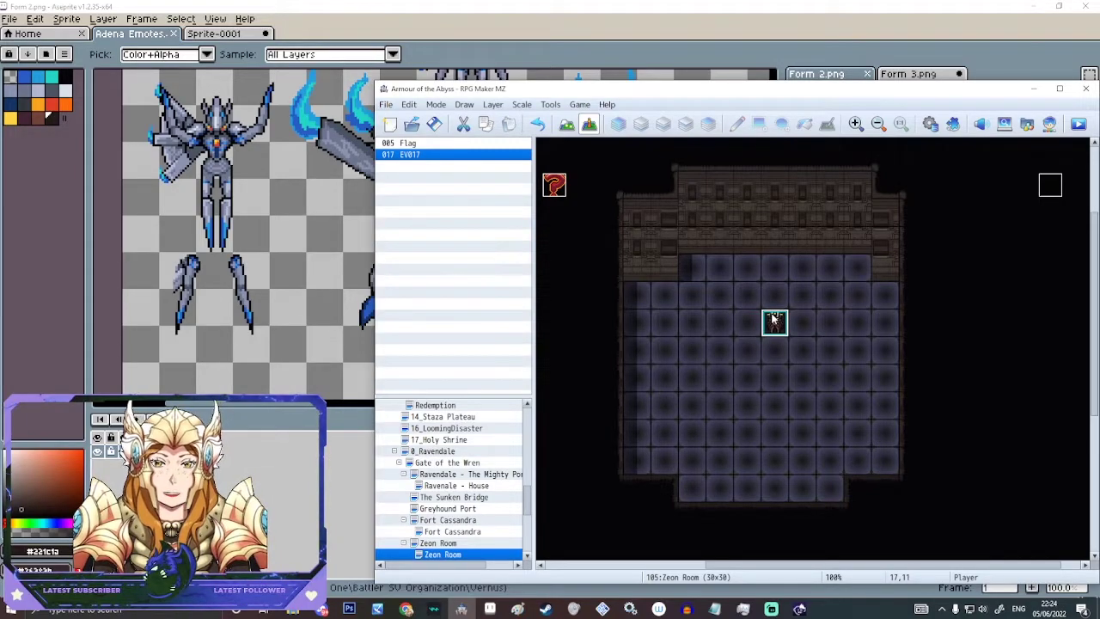
# - Return to the Aseprite window showing the armoured winged sprite sheet
pyautogui.click(378, 29)
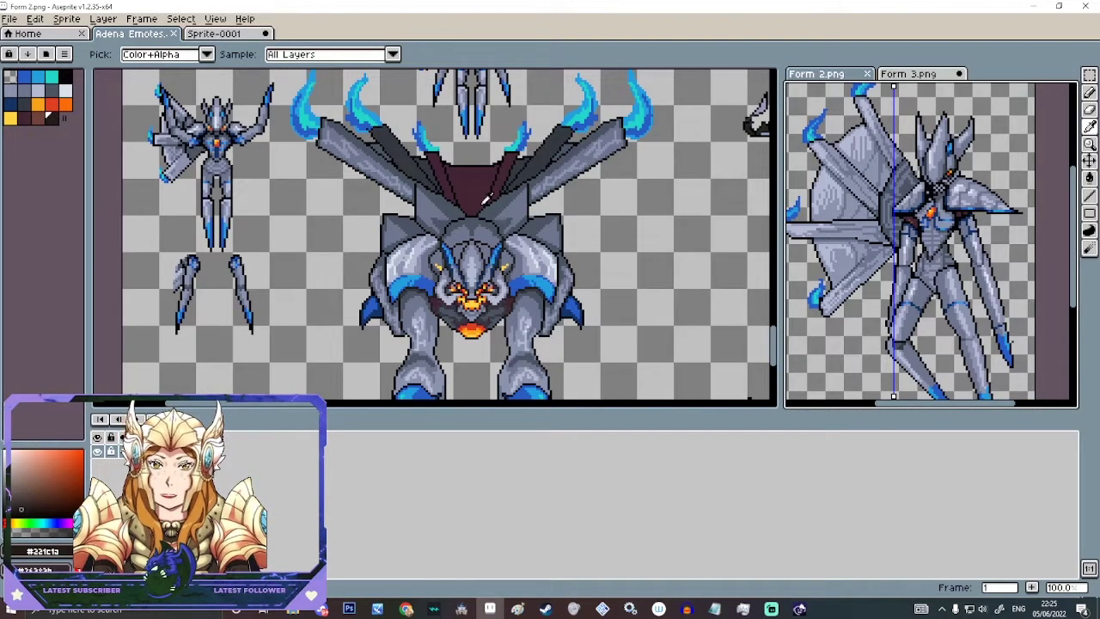
# - Make the Adena Emotes sheet the active sprite and zoom in on it
pyautogui.click(774, 346)
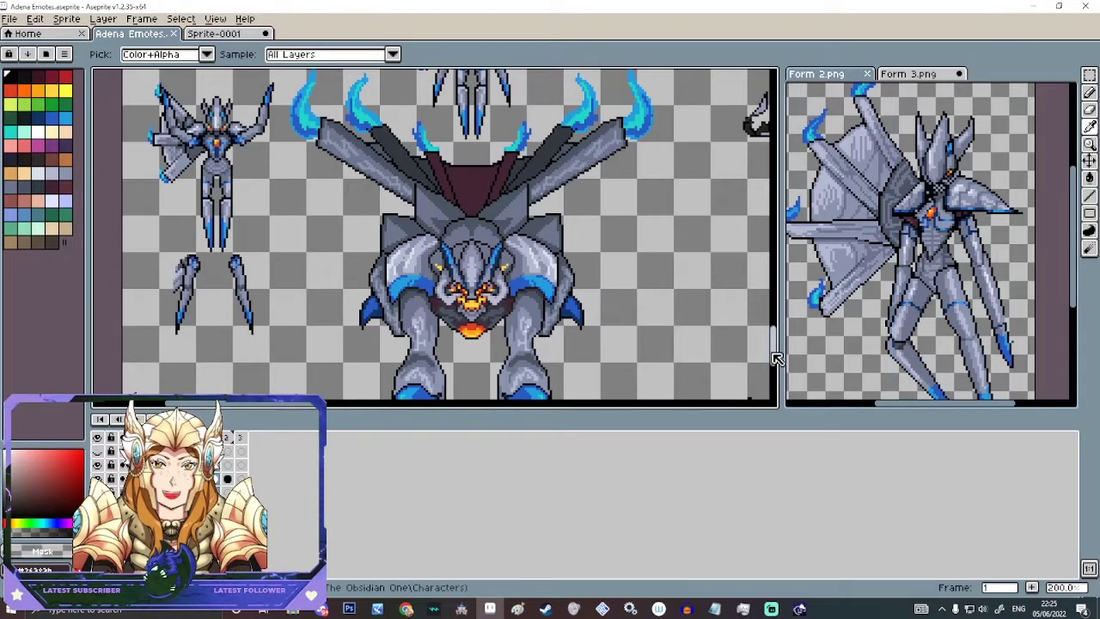
pyautogui.scroll(3, 774, 346)
pyautogui.scroll(2, 774, 348)
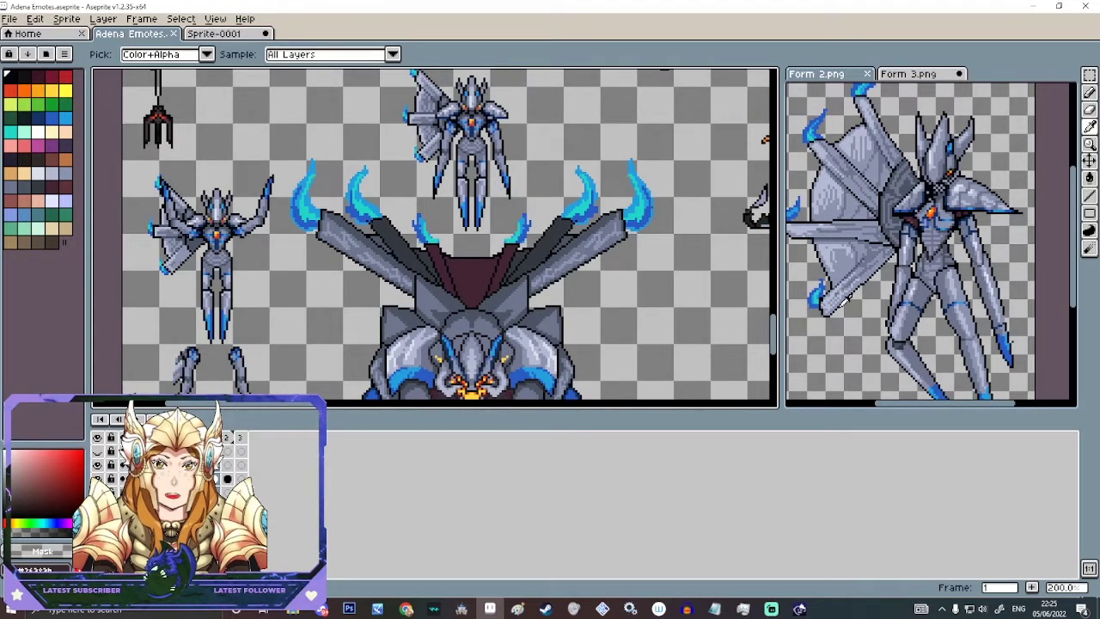
pyautogui.scroll(1, 779, 333)
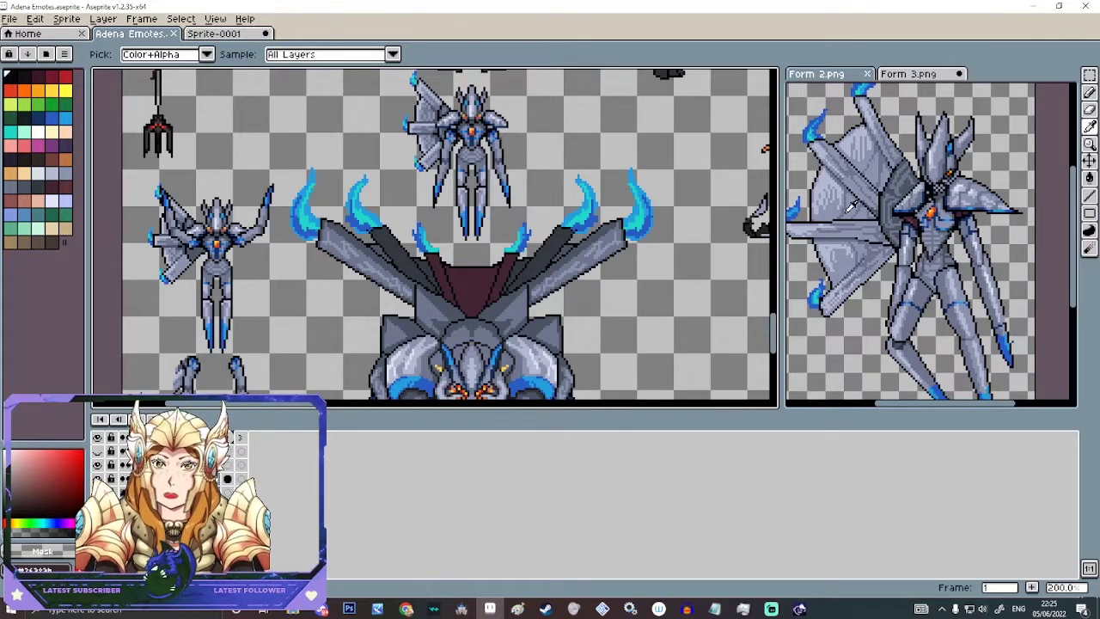
# - Replace the Form 2.png reference with the grey Form 3.png dragon sprite
pyautogui.click(851, 77)
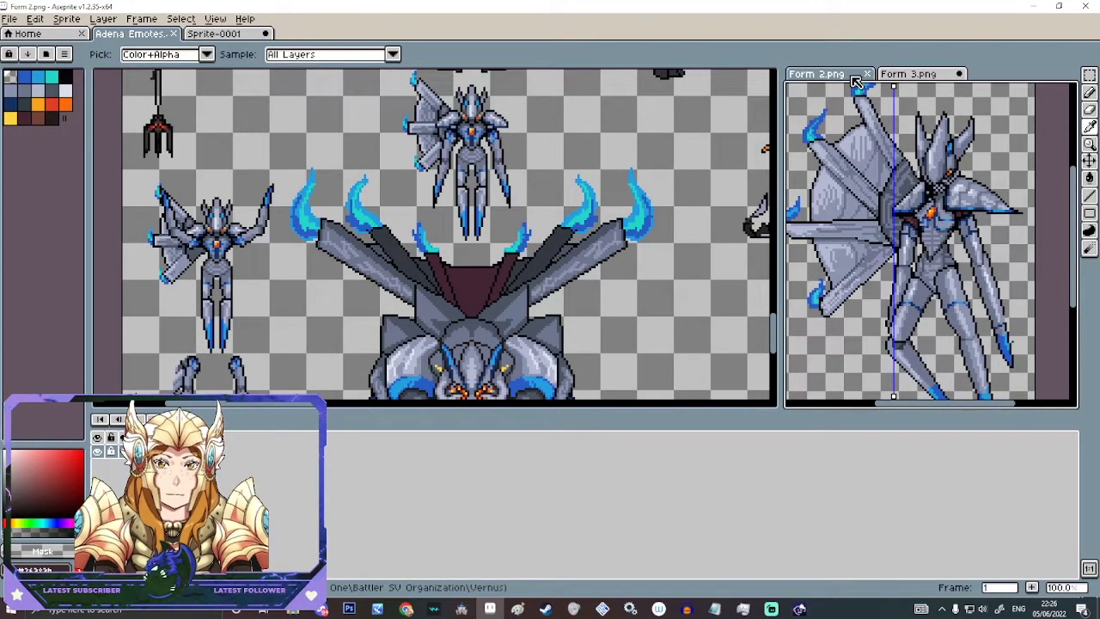
pyautogui.click(902, 75)
pyautogui.scroll(-3, 935, 245)
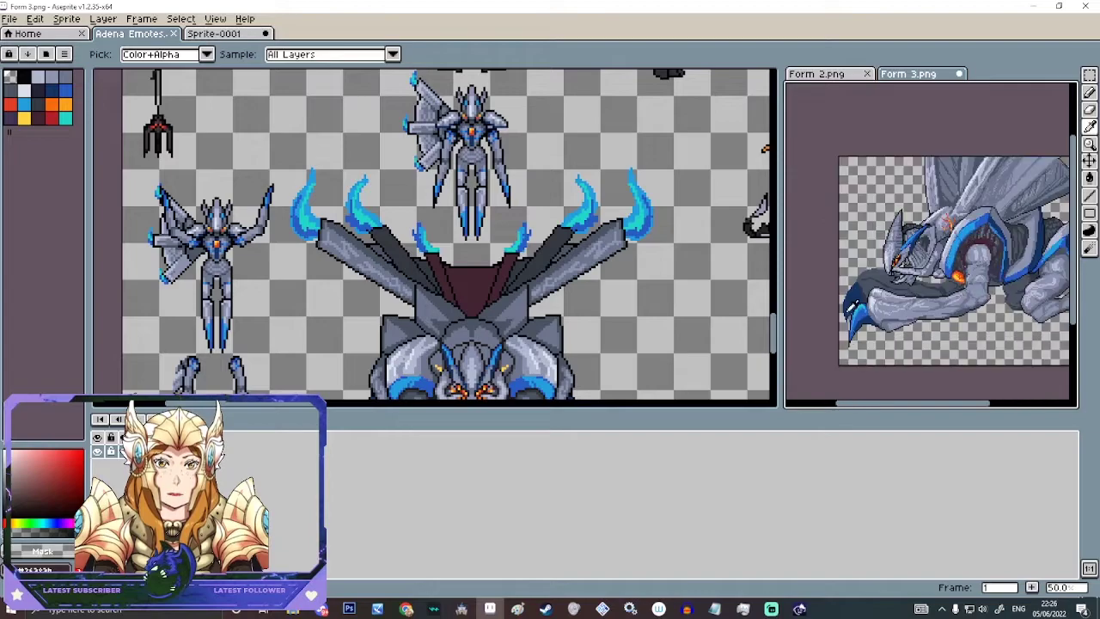
pyautogui.scroll(1, 853, 305)
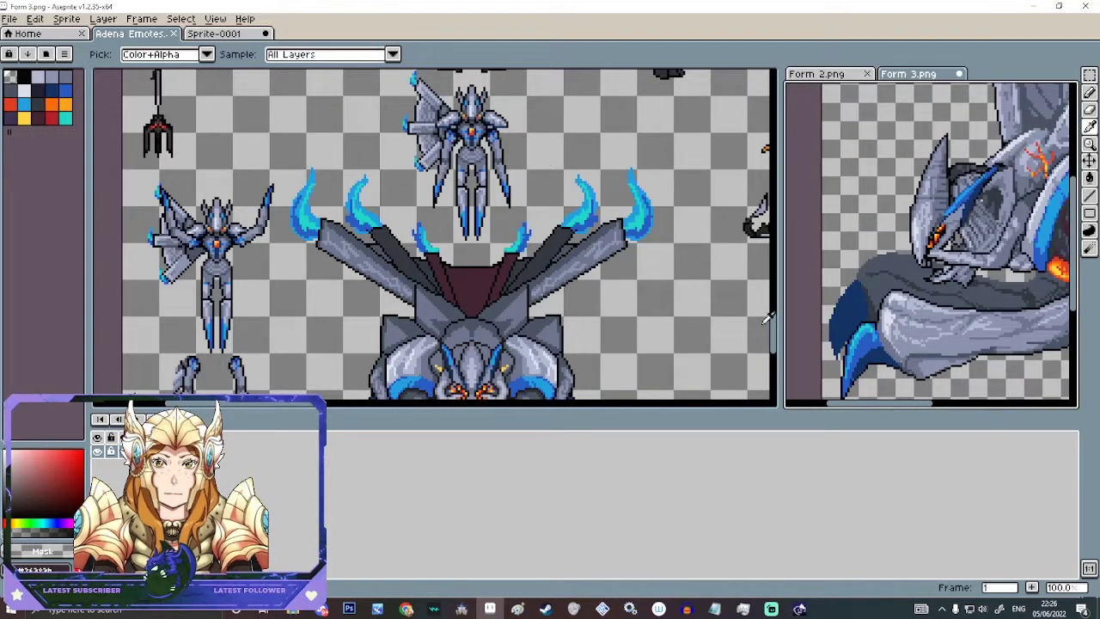
pyautogui.scroll(2, 776, 335)
pyautogui.scroll(-2, 778, 345)
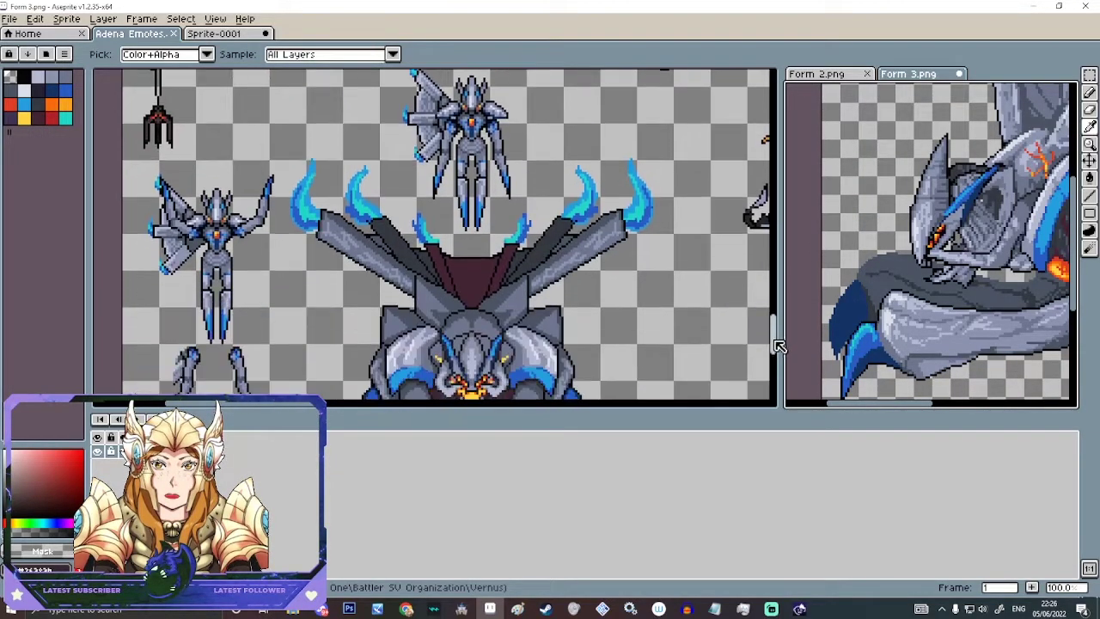
pyautogui.scroll(-2, 779, 346)
pyautogui.scroll(2, 778, 345)
pyautogui.scroll(-1, 784, 346)
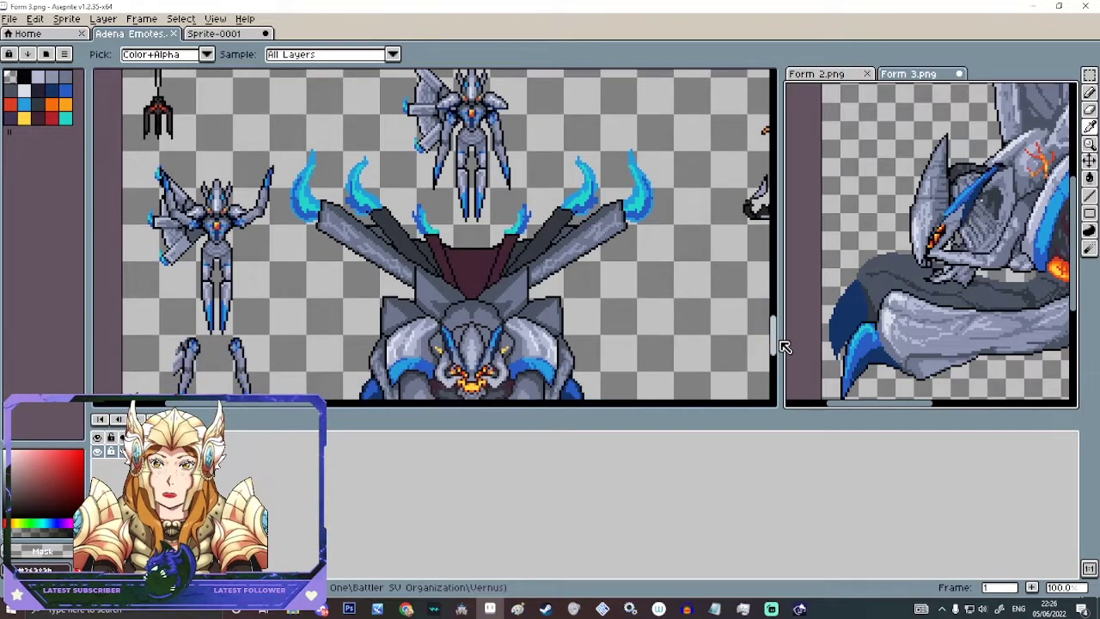
pyautogui.scroll(-3, 784, 346)
pyautogui.scroll(1, 786, 352)
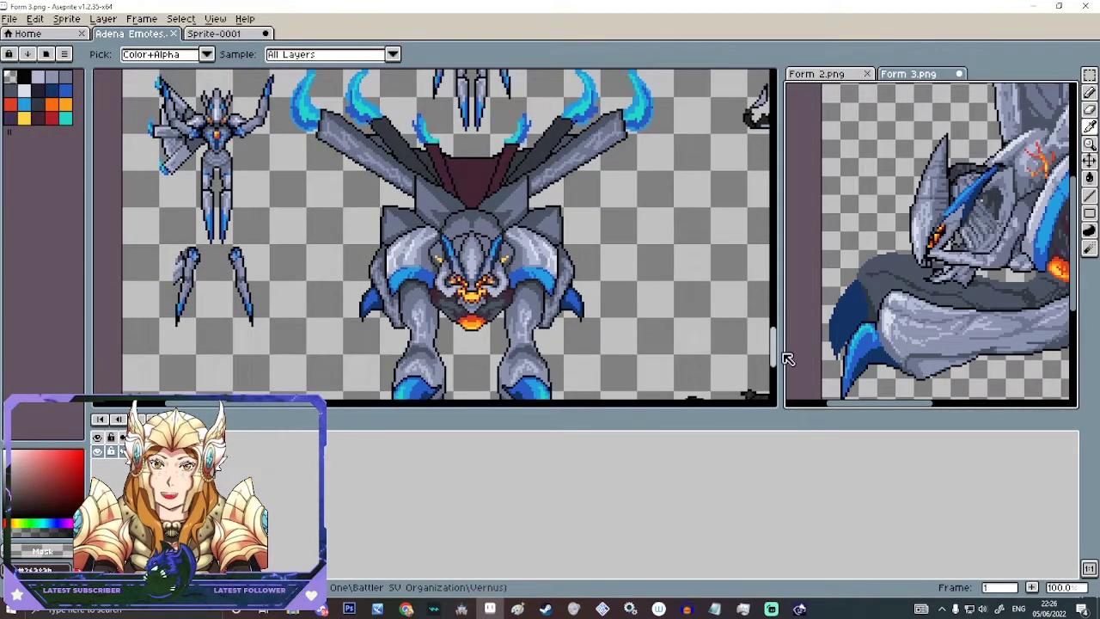
pyautogui.scroll(1, 786, 357)
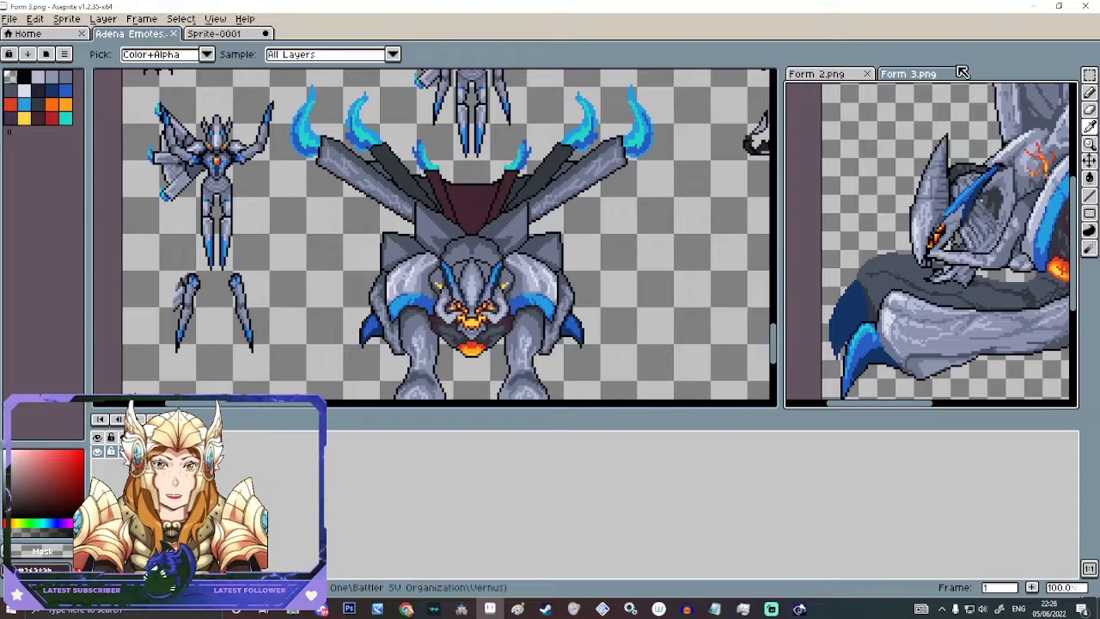
# - Pick the Lasso selection tool and turn on vertical symmetry for Adena Emotes
pyautogui.click(1089, 75)
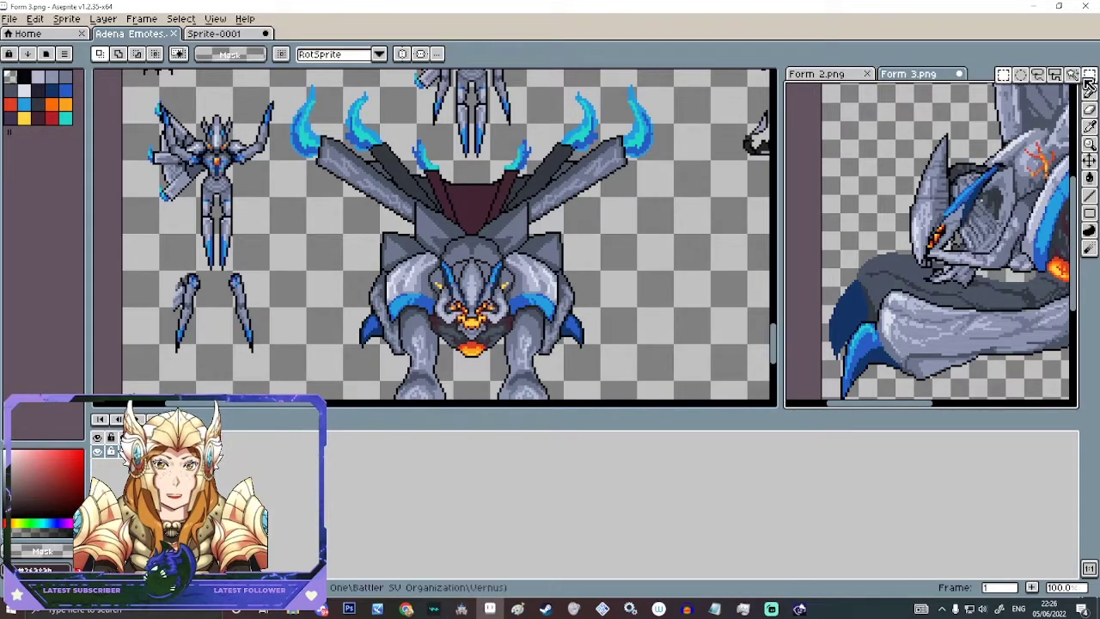
pyautogui.click(1039, 79)
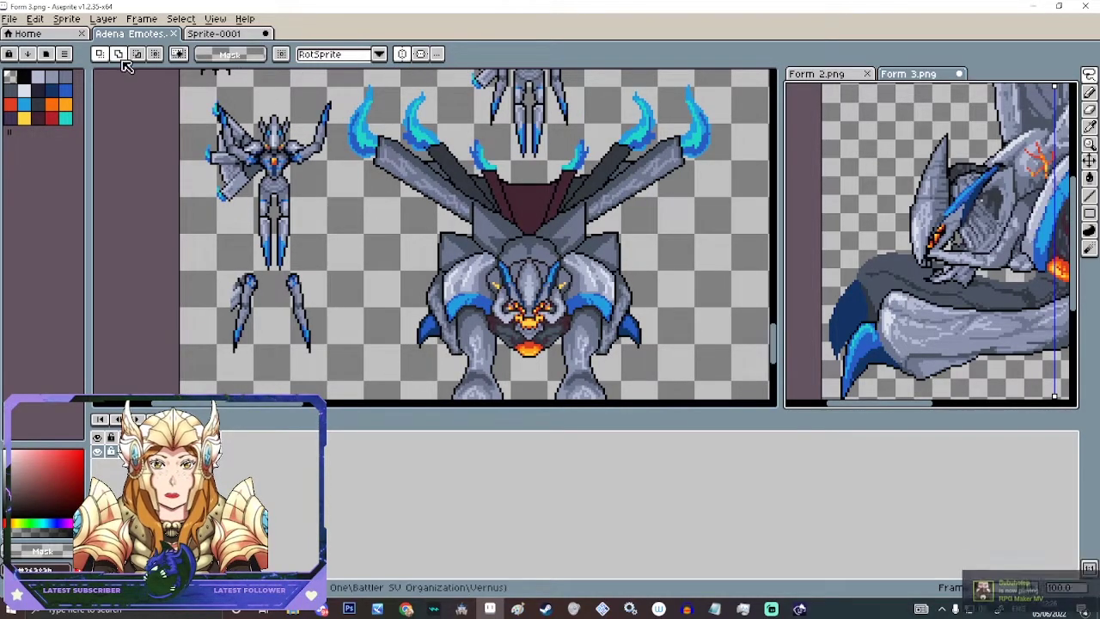
pyautogui.click(136, 35)
pyautogui.click(402, 53)
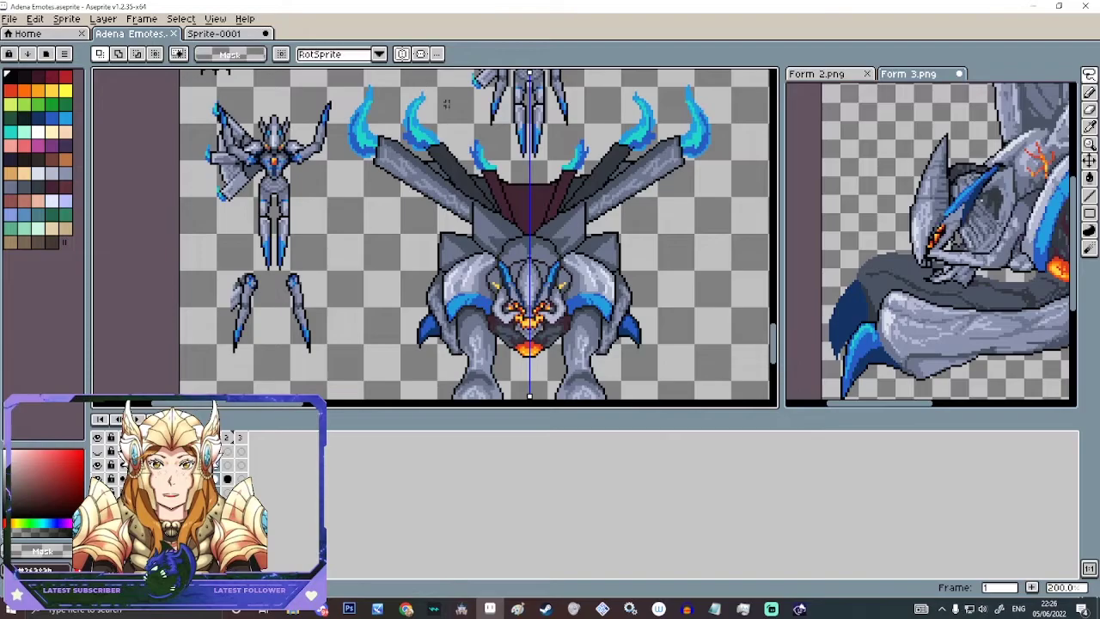
# - Trace a mirrored lasso outline around the horned creature to select it
pyautogui.scroll(2, 568, 313)
pyautogui.scroll(-3, 559, 363)
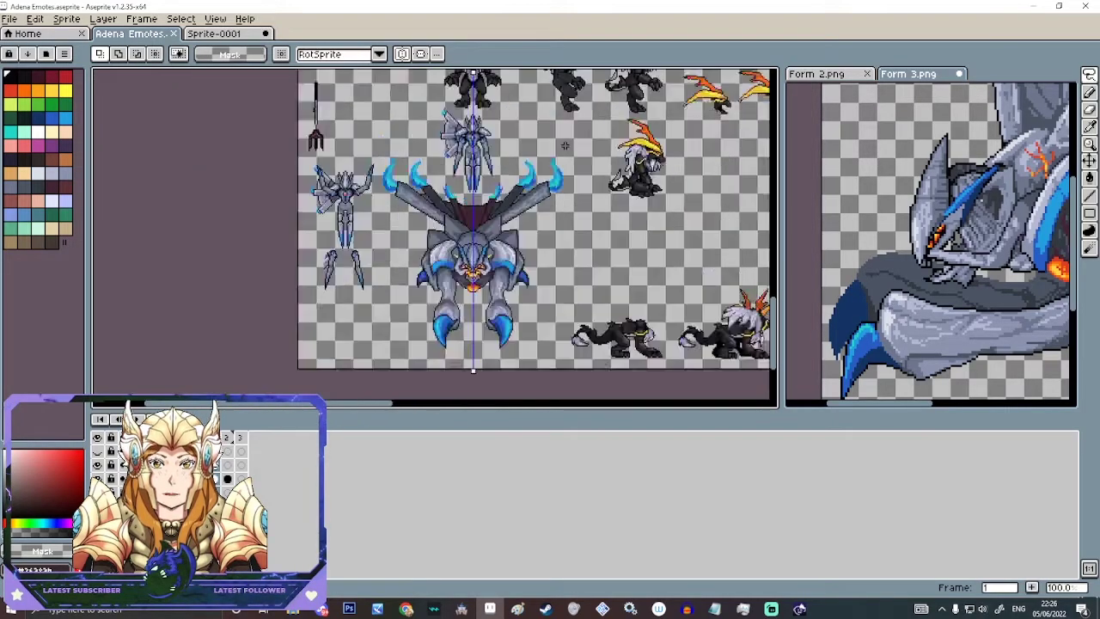
pyautogui.scroll(1, 256, 317)
pyautogui.scroll(1, 256, 317)
pyautogui.moveTo(464, 189); pyautogui.dragTo(352, 102)
pyautogui.scroll(-1, 352, 101)
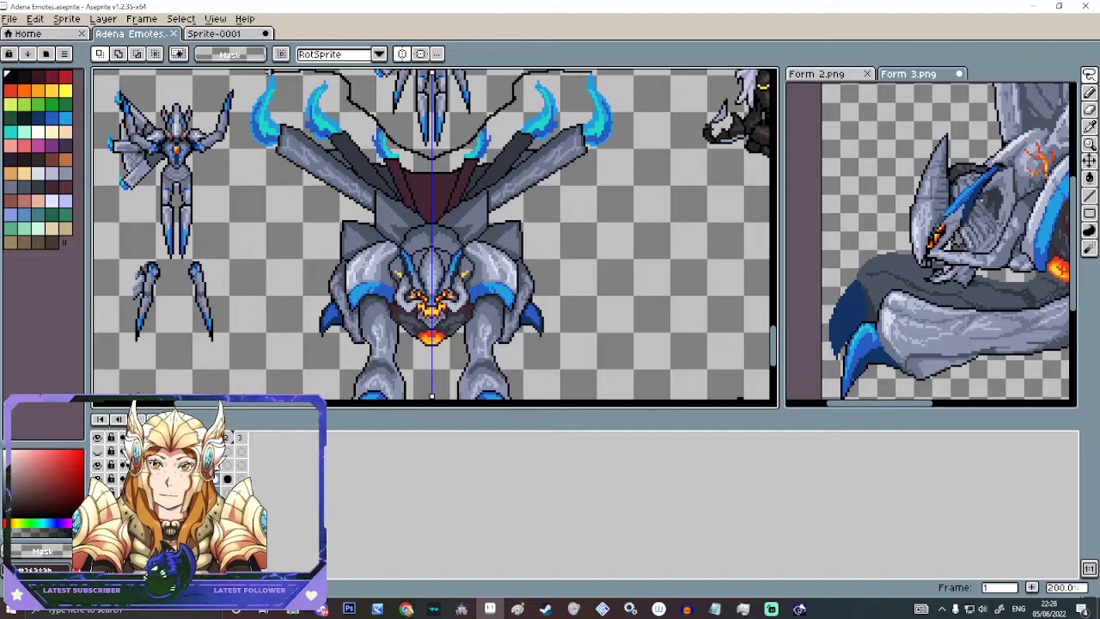
pyautogui.scroll(-2, 271, 288)
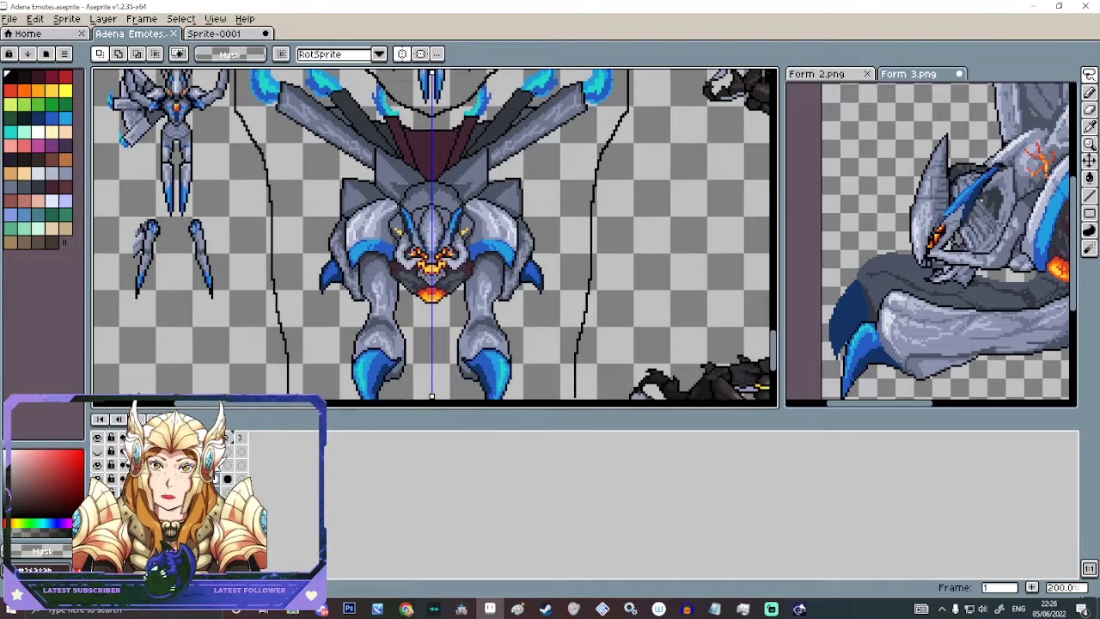
pyautogui.click(528, 307)
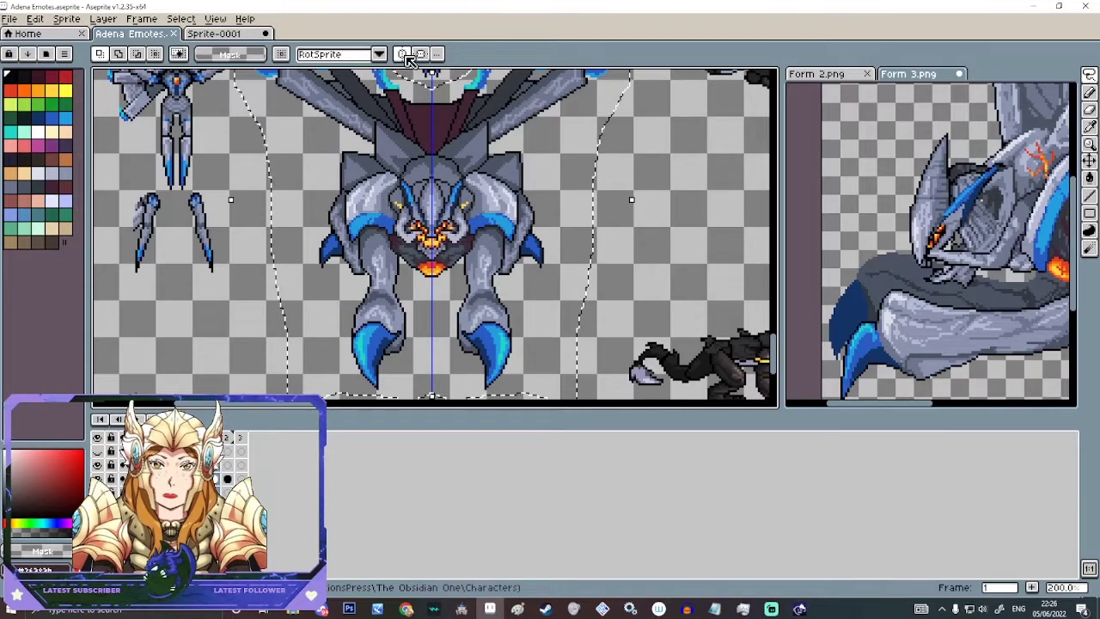
pyautogui.click(34, 18)
pyautogui.click(129, 111)
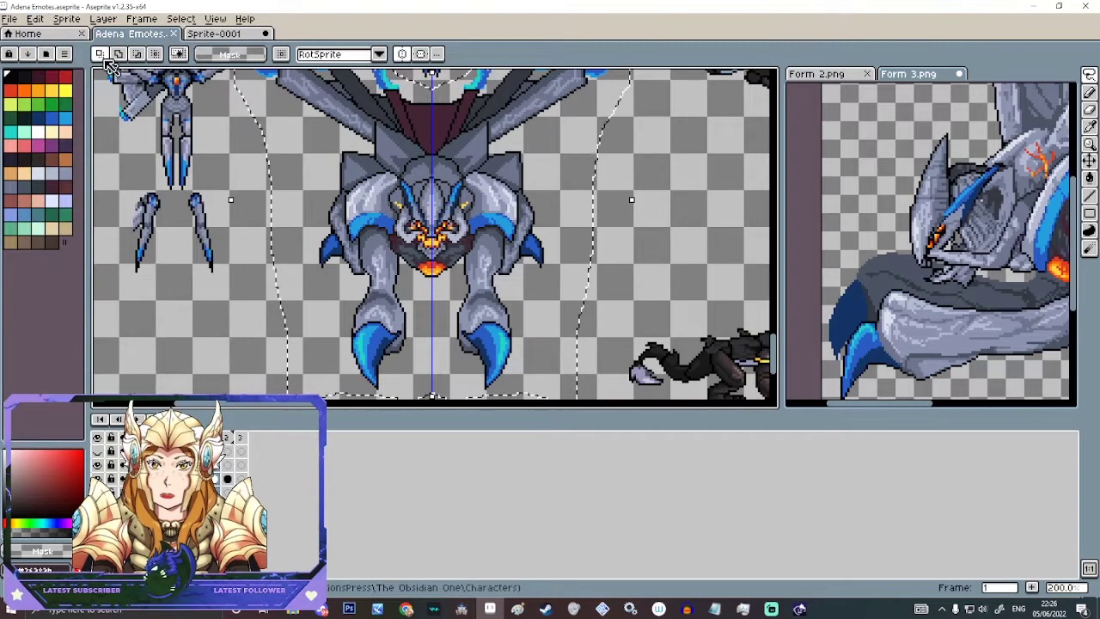
pyautogui.click(10, 19)
pyautogui.click(17, 36)
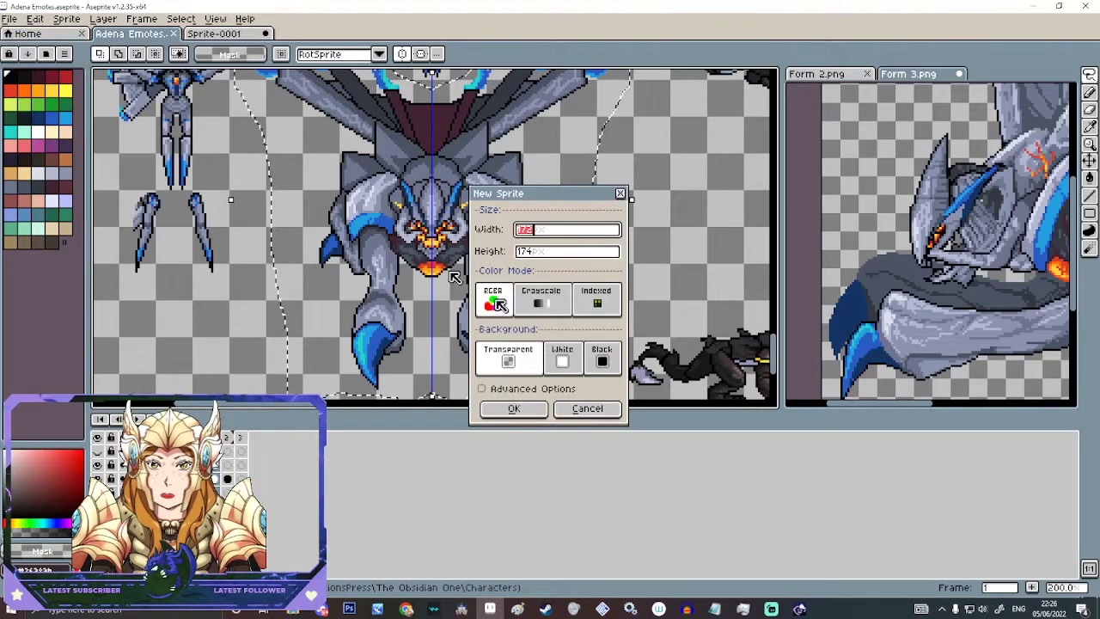
pyautogui.click(524, 416)
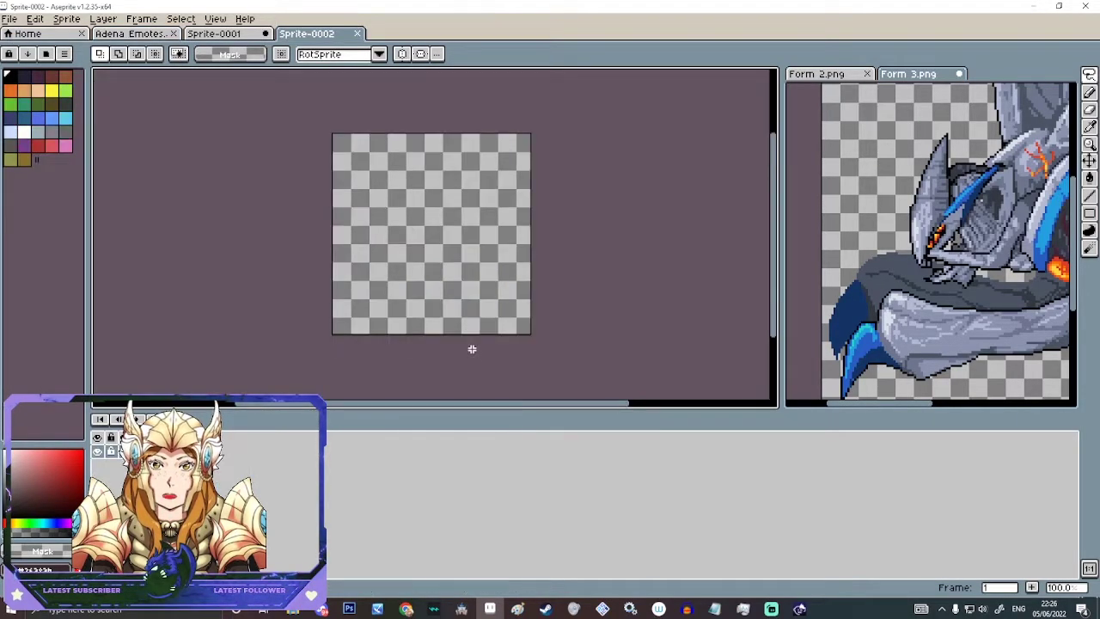
pyautogui.hotkey('ctrl', 'v')
pyautogui.click(567, 245)
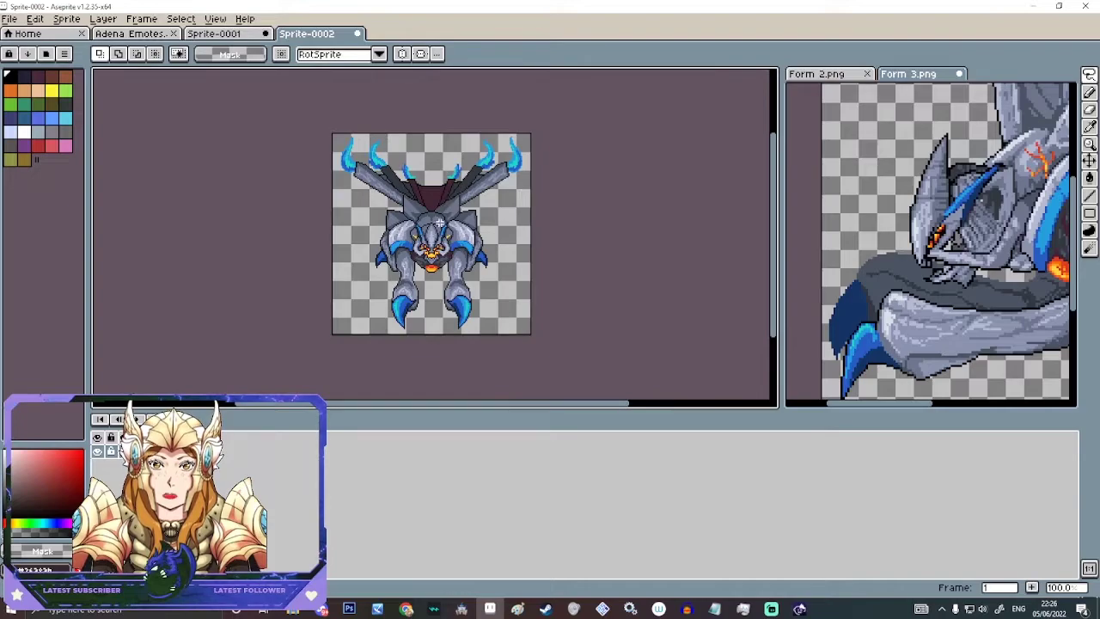
pyautogui.scroll(2, 438, 222)
pyautogui.scroll(-2, 227, 185)
pyautogui.scroll(1, 418, 287)
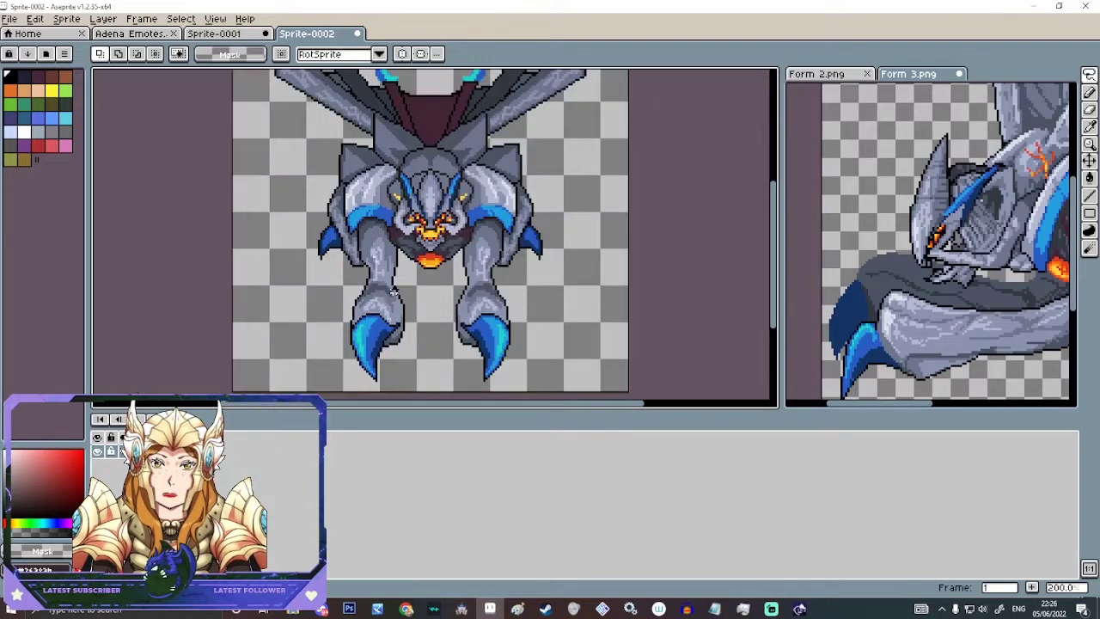
pyautogui.scroll(-1, 375, 161)
pyautogui.scroll(1, 376, 107)
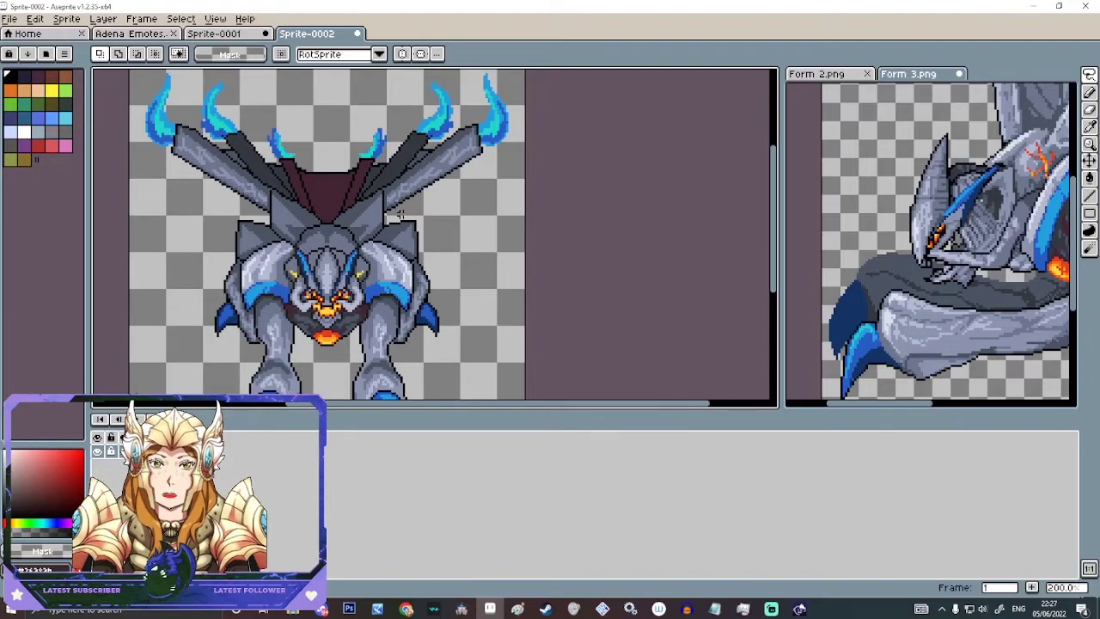
pyautogui.scroll(-1, 380, 236)
pyautogui.scroll(1, 378, 249)
pyautogui.scroll(-1, 384, 214)
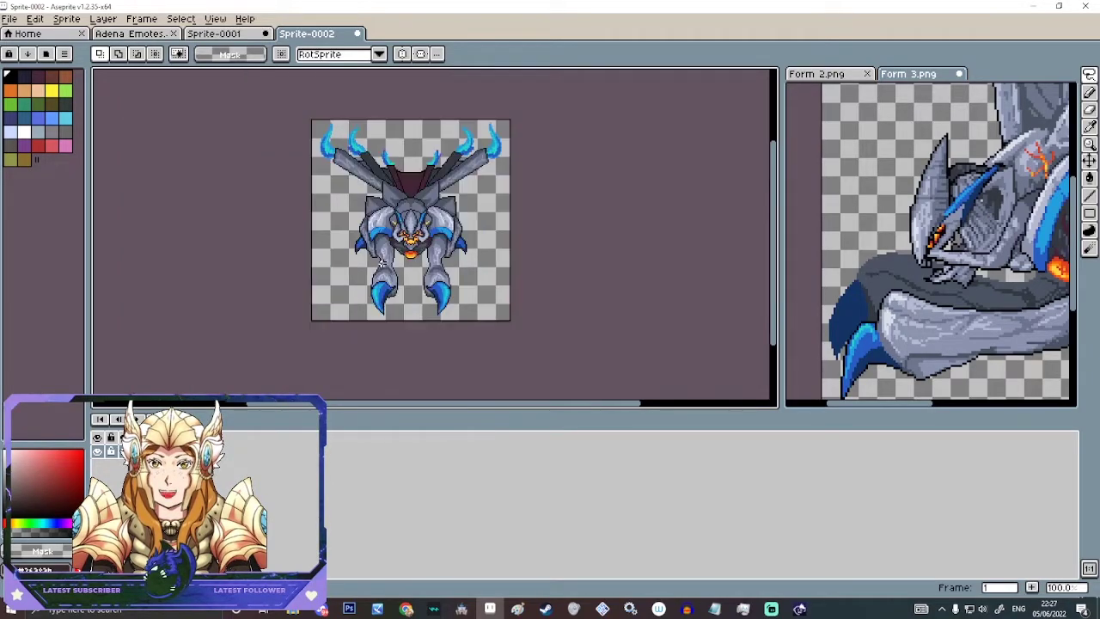
pyautogui.scroll(1, 416, 166)
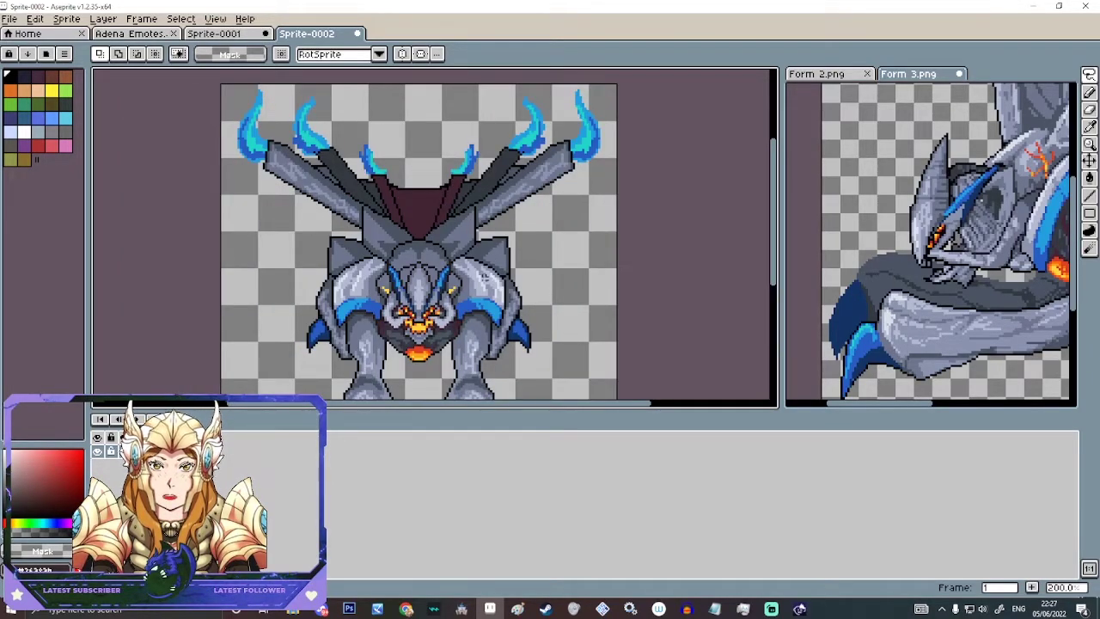
pyautogui.scroll(-1, 392, 277)
pyautogui.moveTo(317, 172); pyautogui.dragTo(326, 163)
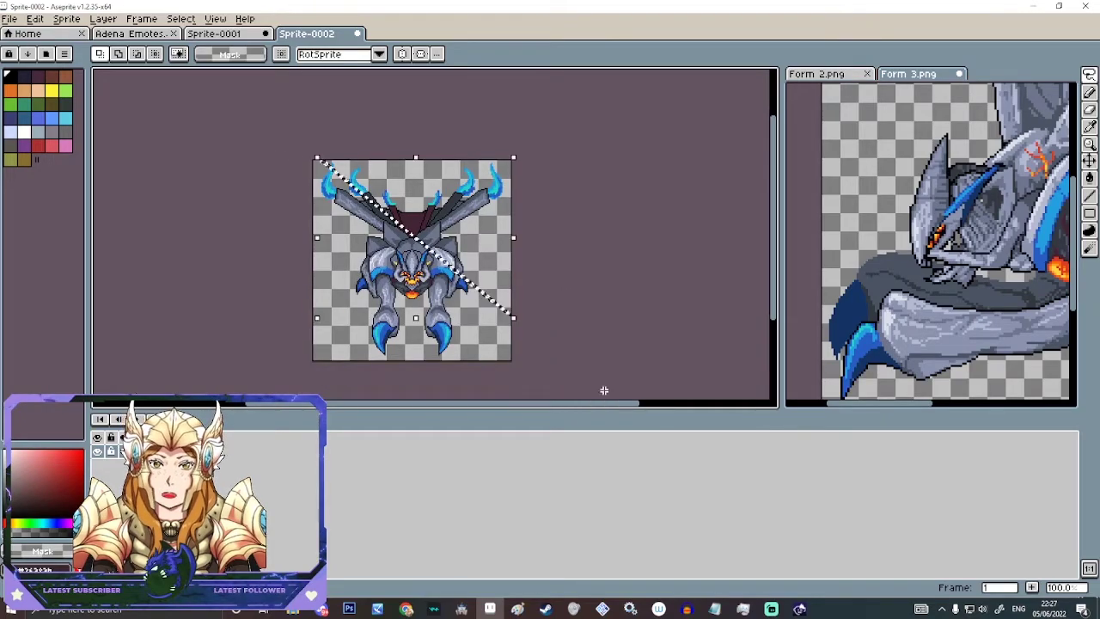
pyautogui.press('Escape')
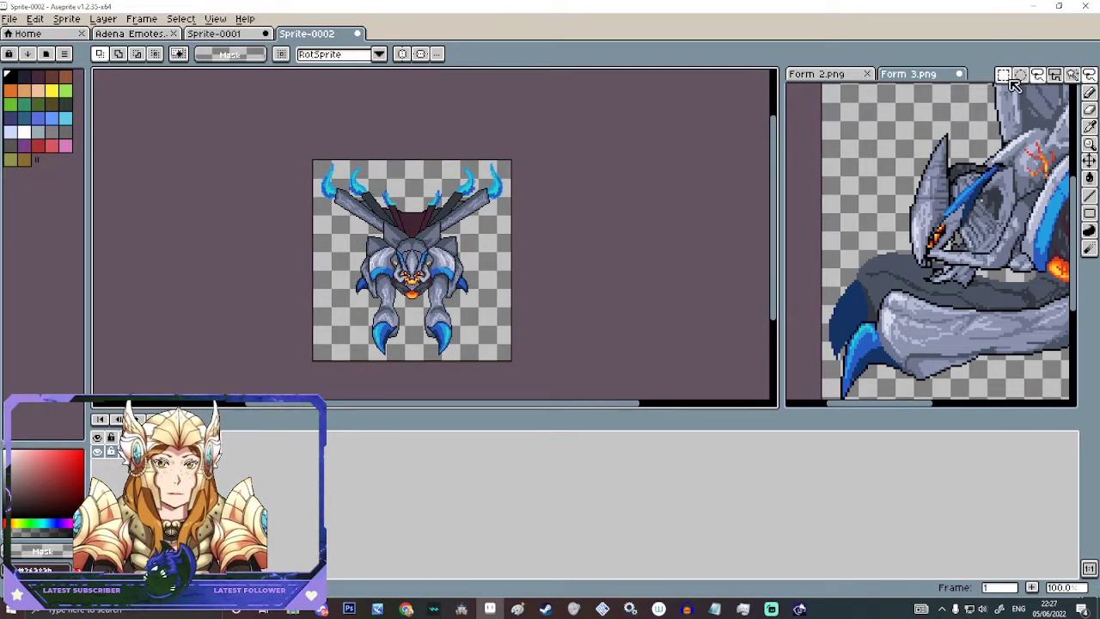
pyautogui.hotkey('ctrl', 'a')
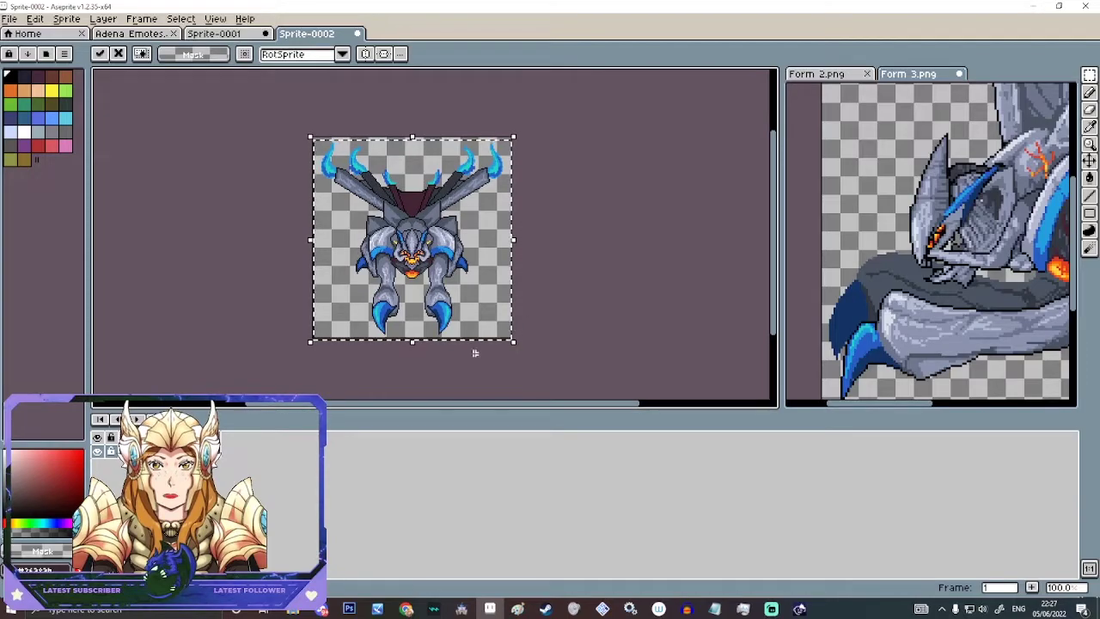
pyautogui.scroll(1, 378, 368)
pyautogui.scroll(-1, 403, 386)
pyautogui.hotkey('ctrl', 'd')
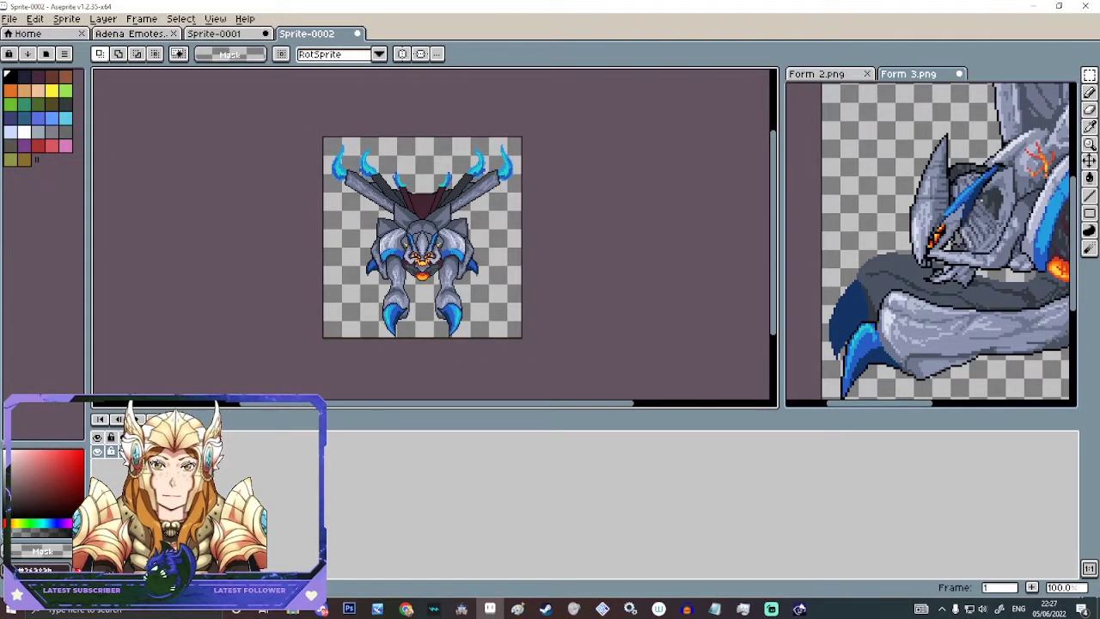
pyautogui.scroll(1, 325, 171)
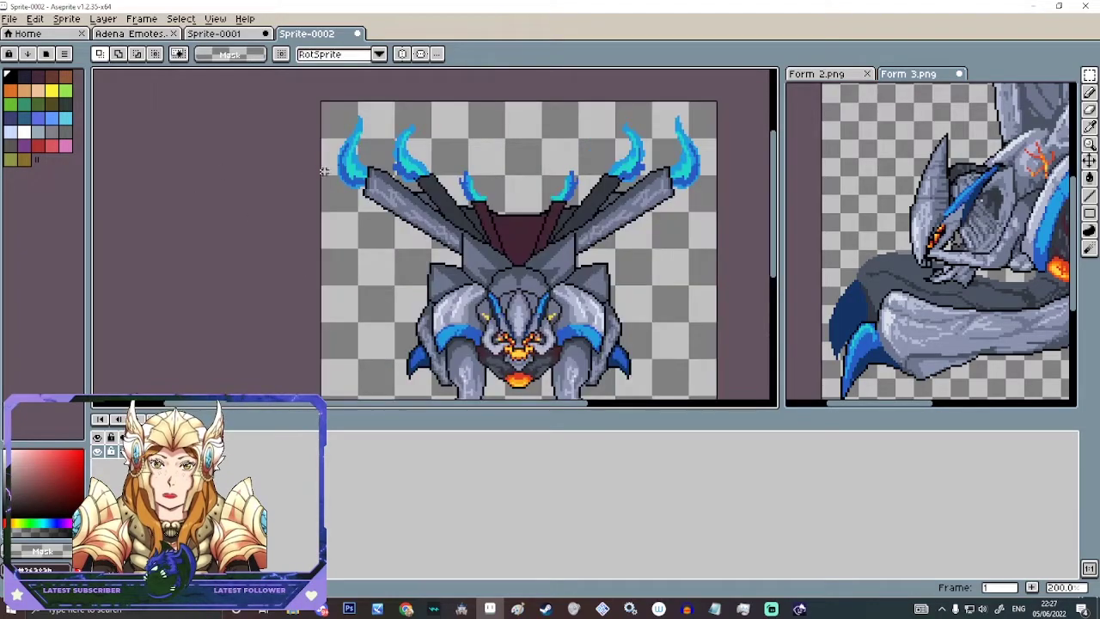
pyautogui.scroll(-1, 395, 178)
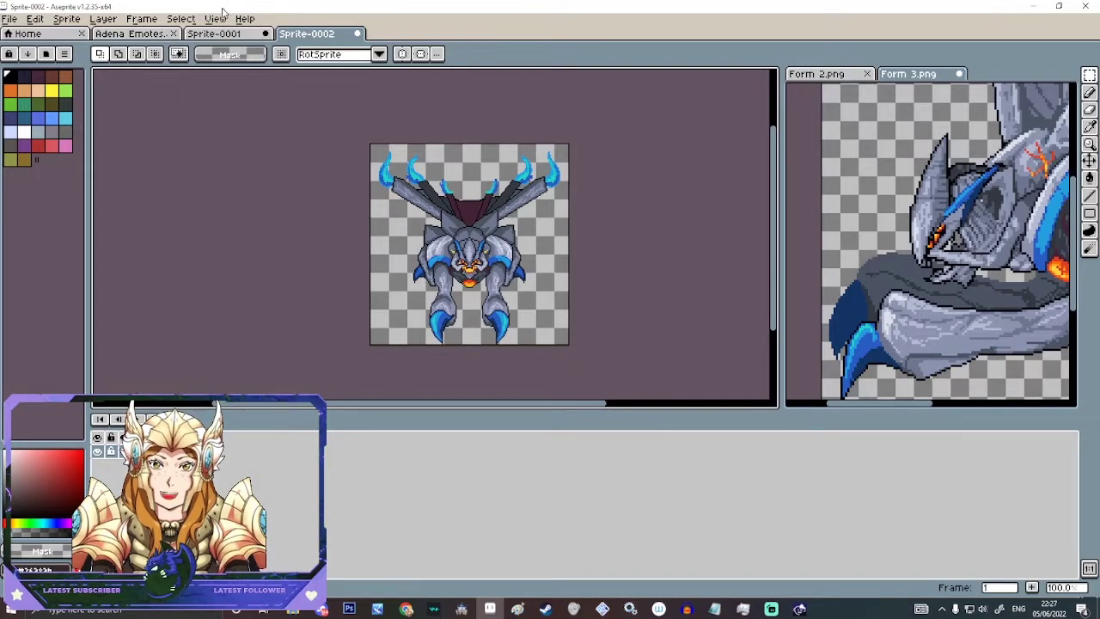
# - Restore and move the Aseprite window, then maximize it again
pyautogui.moveTo(217, 10); pyautogui.dragTo(311, 24)
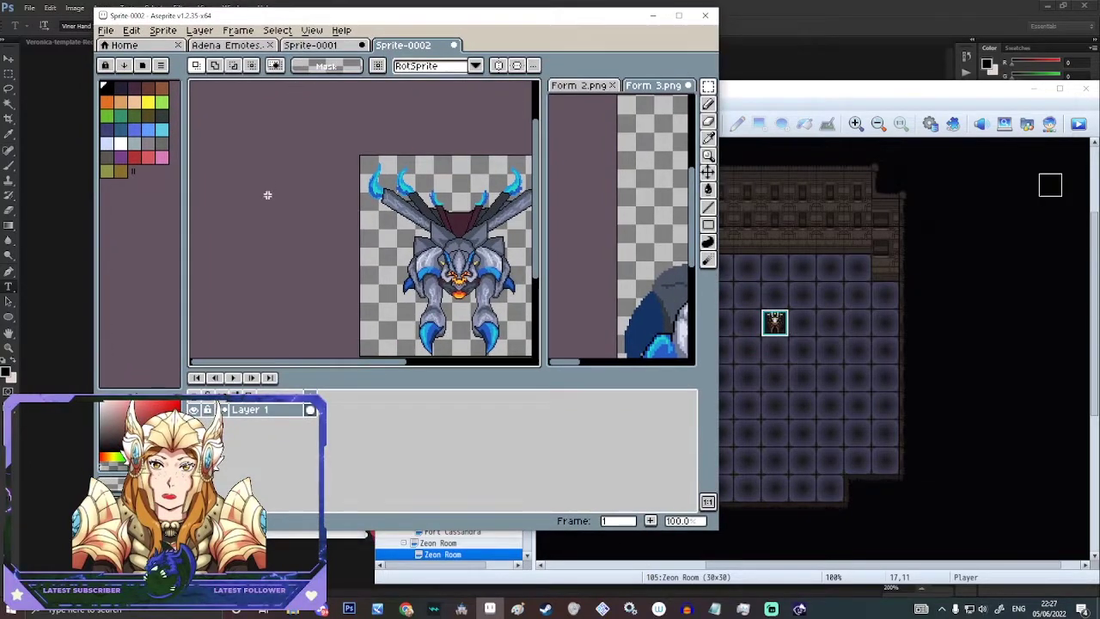
pyautogui.moveTo(185, 19); pyautogui.dragTo(323, 31)
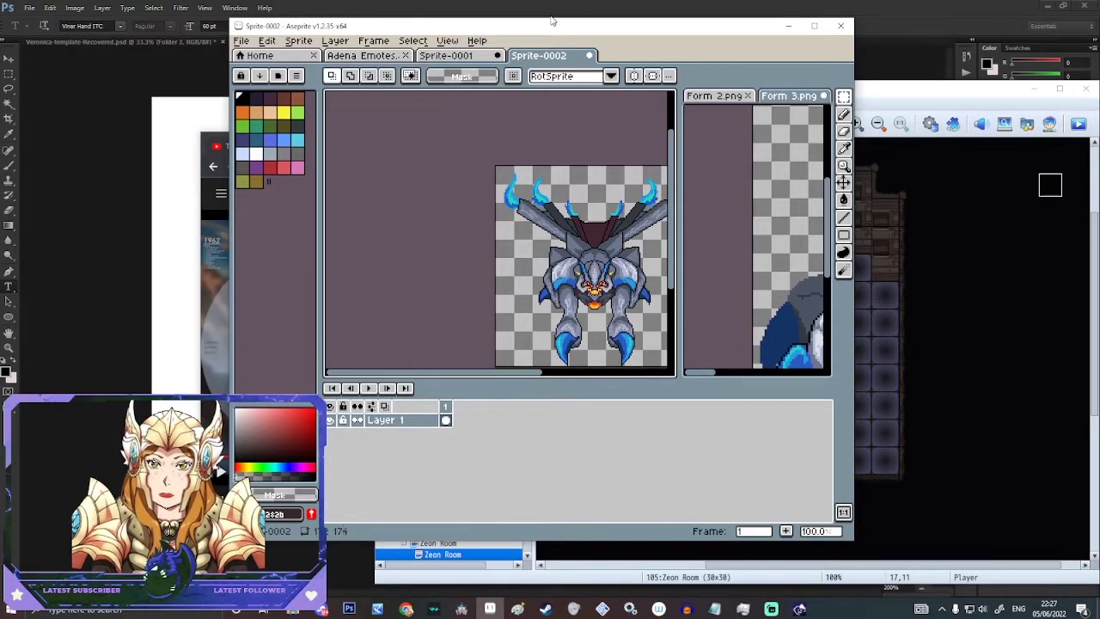
pyautogui.doubleClick(513, 25)
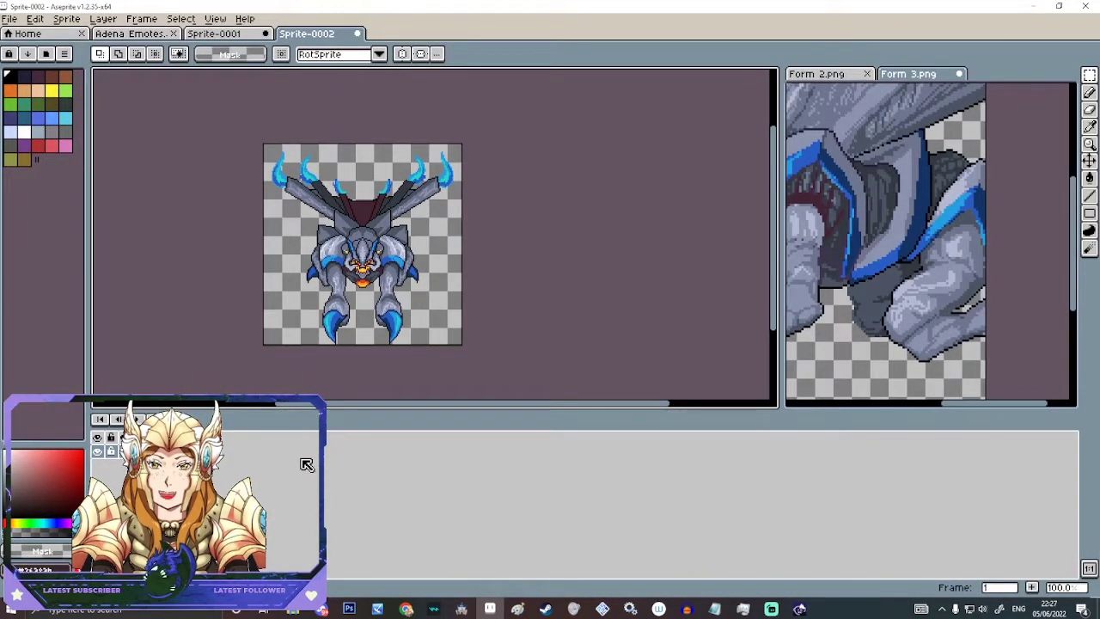
# - Bring up the File > Open Recent submenu
pyautogui.scroll(-1, 370, 249)
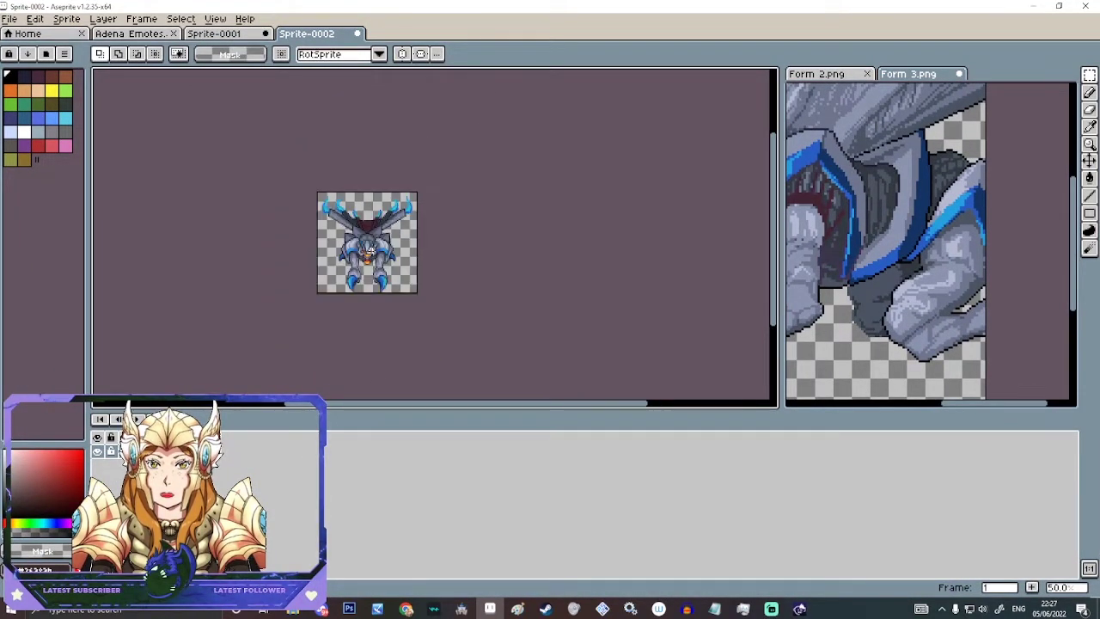
pyautogui.scroll(1, 368, 249)
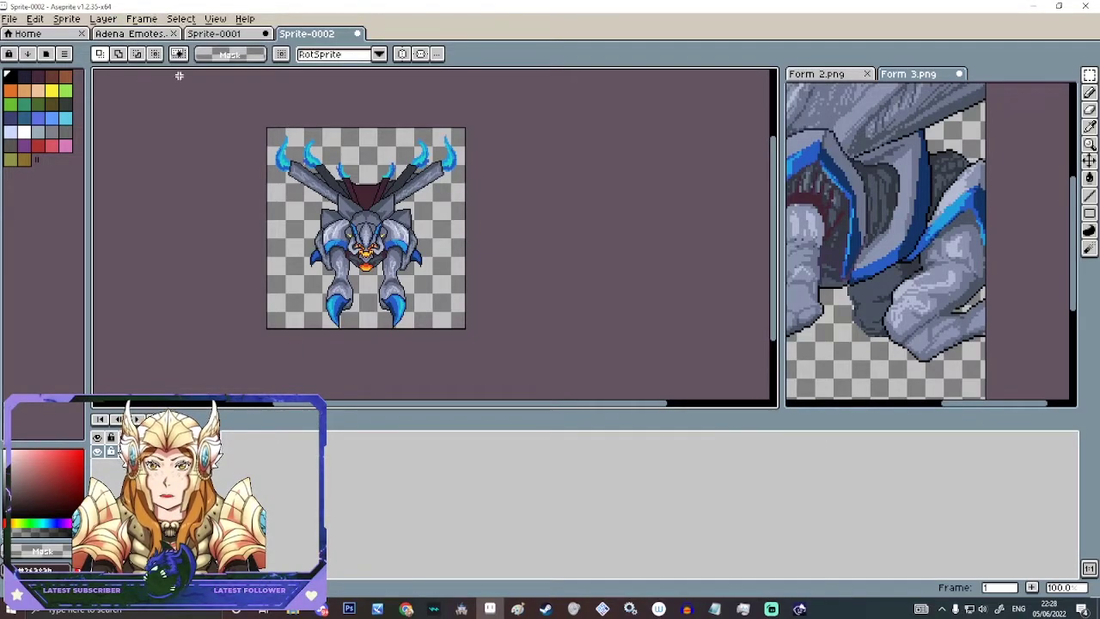
pyautogui.click(9, 18)
pyautogui.moveTo(166, 62)
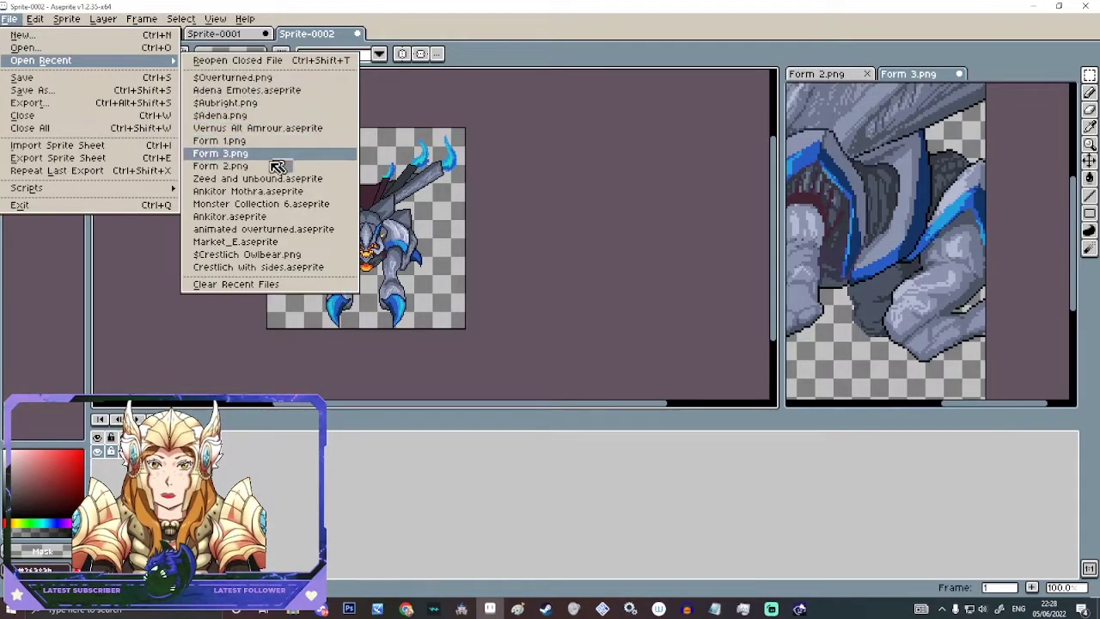
# - Open $Adena.png from recent files and zoom around its 4×3 walk-cycle frames
pyautogui.click(264, 118)
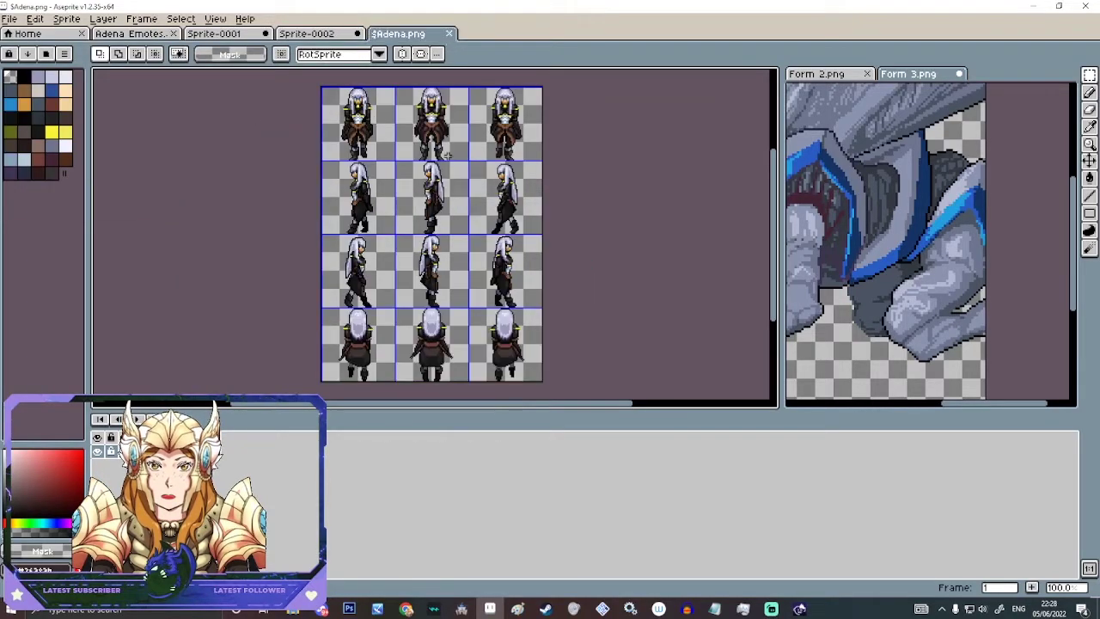
pyautogui.scroll(-1, 441, 171)
pyautogui.scroll(1, 380, 98)
pyautogui.scroll(1, 470, 131)
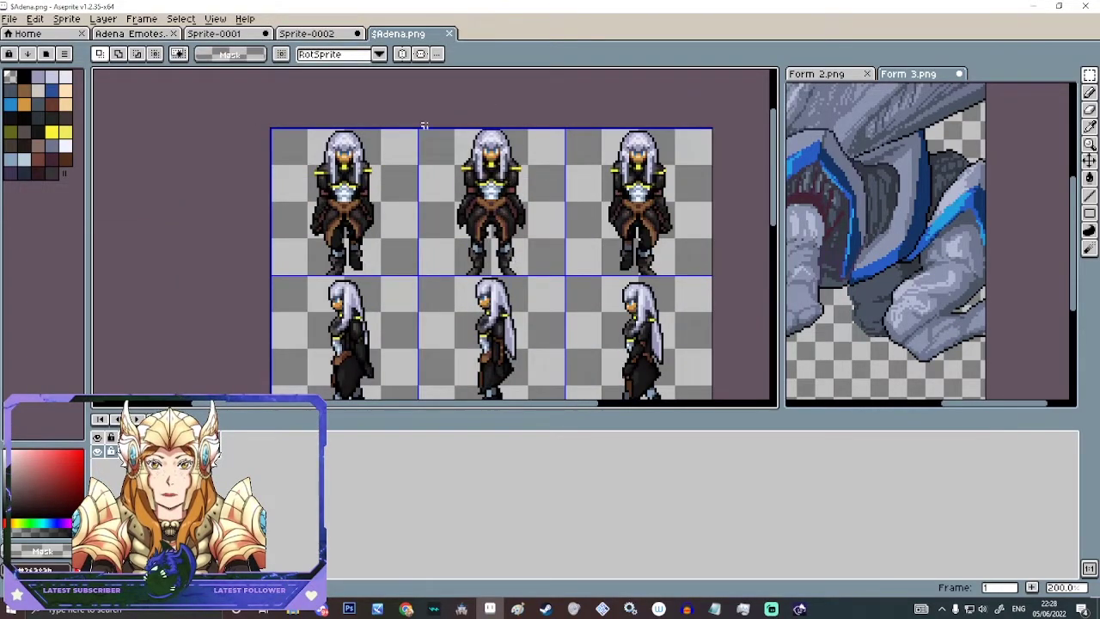
pyautogui.scroll(-2, 572, 287)
pyautogui.scroll(2, 582, 319)
pyautogui.scroll(-2, 521, 258)
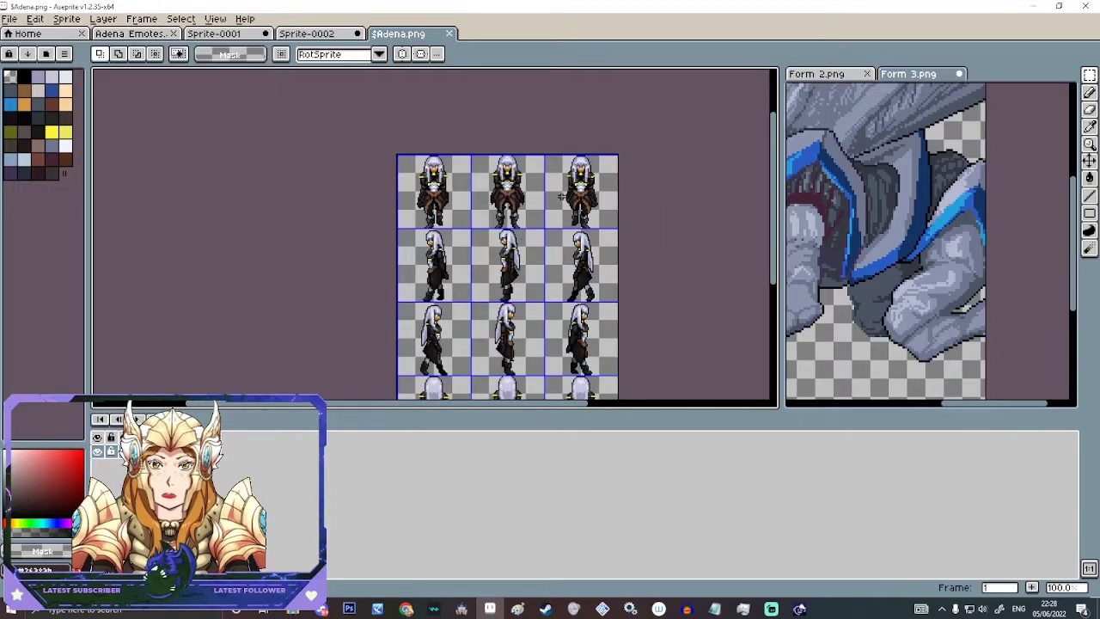
pyautogui.scroll(2, 325, 176)
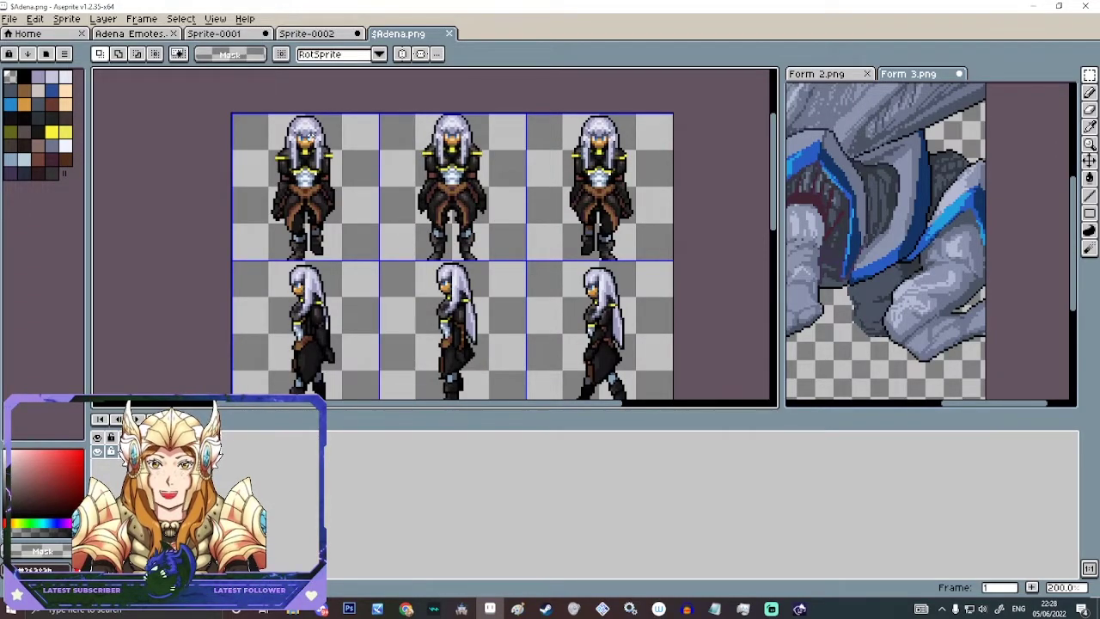
pyautogui.scroll(-2, 335, 163)
pyautogui.scroll(2, 336, 133)
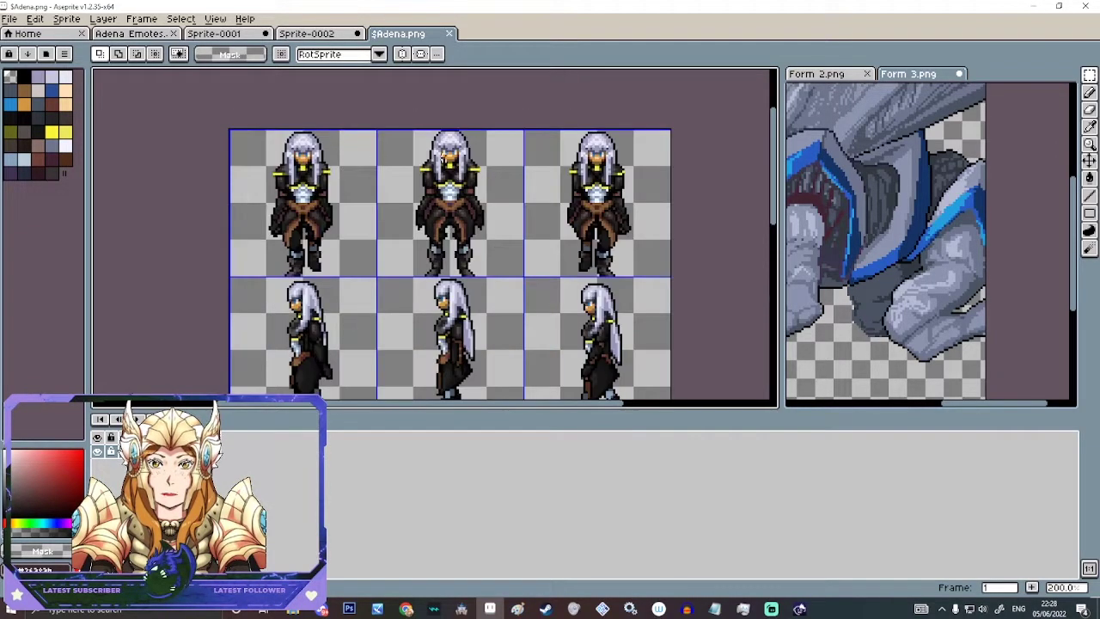
pyautogui.scroll(-2, 616, 195)
pyautogui.scroll(2, 454, 249)
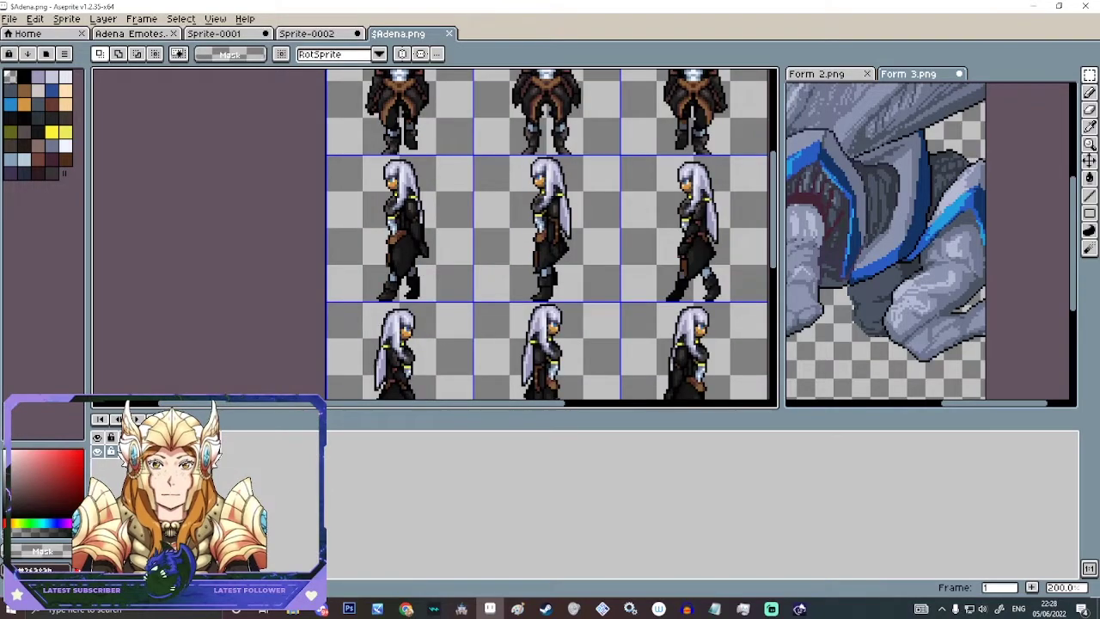
pyautogui.scroll(-4, 393, 200)
pyautogui.scroll(5, 391, 261)
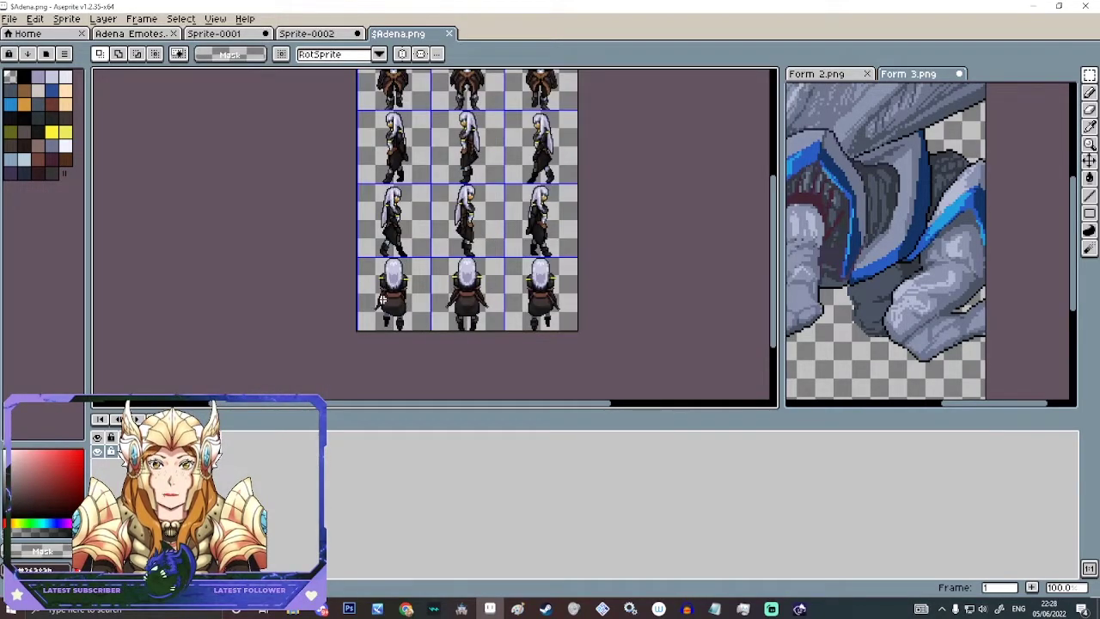
pyautogui.scroll(-1, 407, 298)
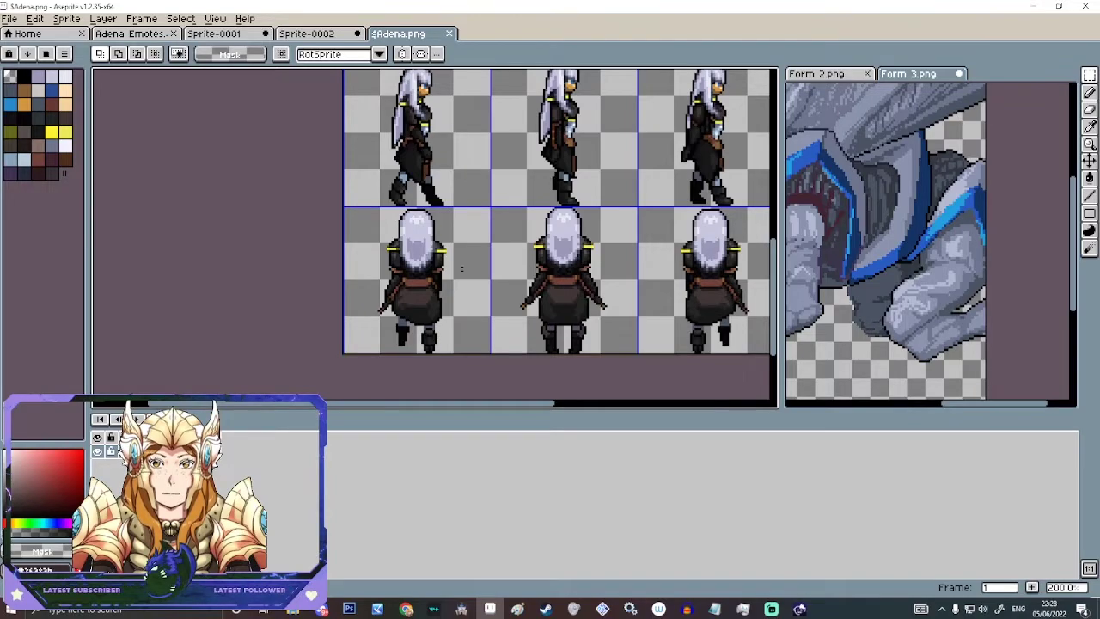
pyautogui.scroll(-3, 411, 290)
pyautogui.scroll(3, 411, 290)
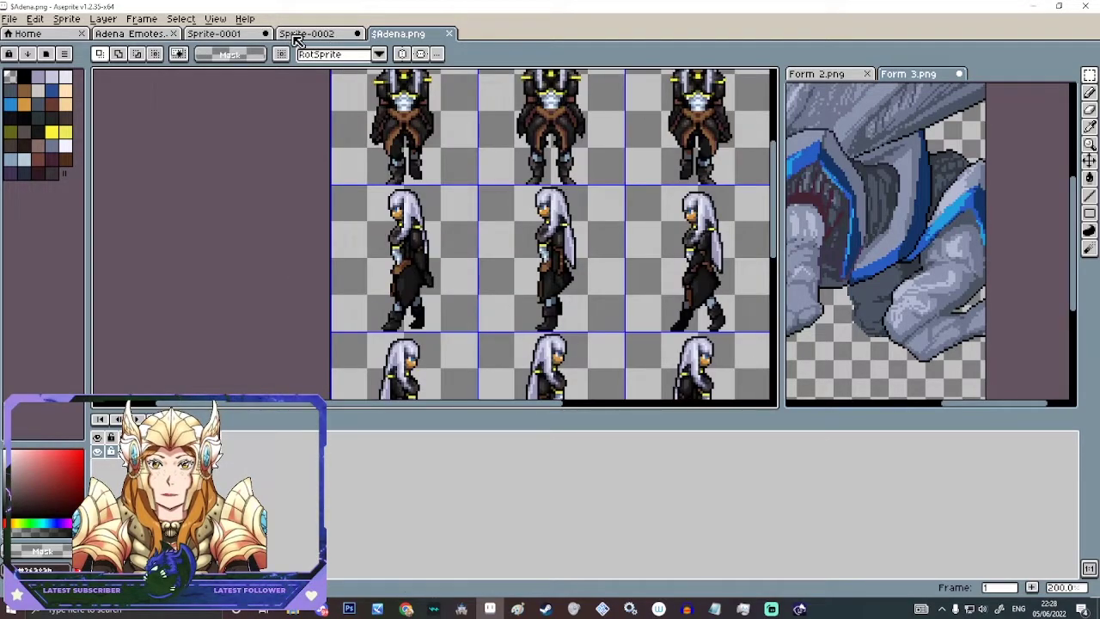
pyautogui.click(292, 35)
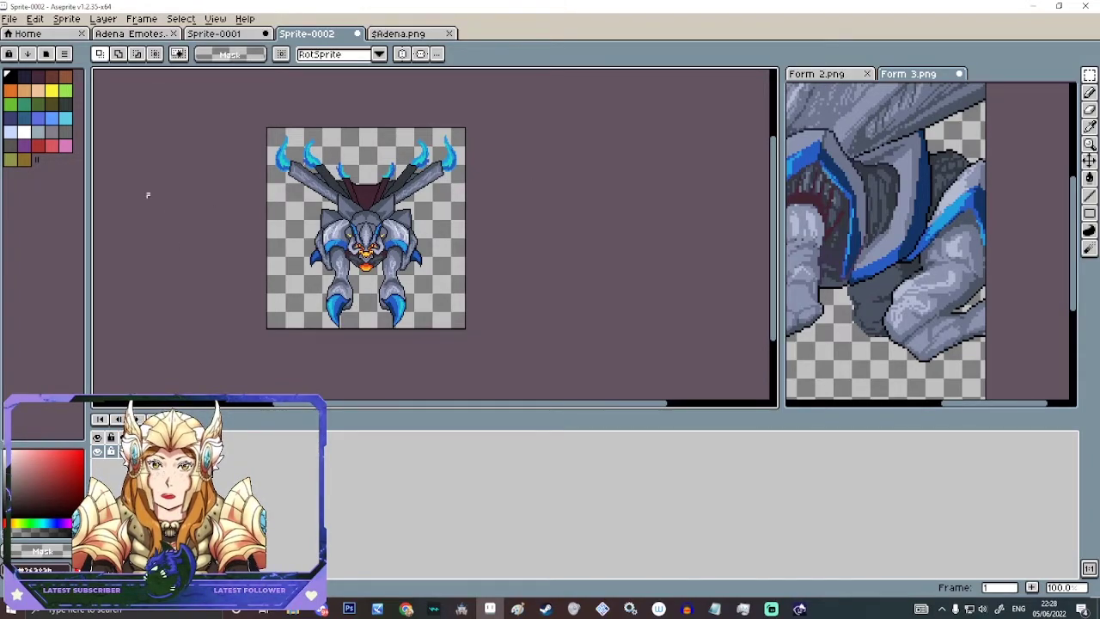
# - Resize Sprite-0002's canvas to 516 × 696 px (172*3 by 174*4), anchored top-left
pyautogui.click(69, 20)
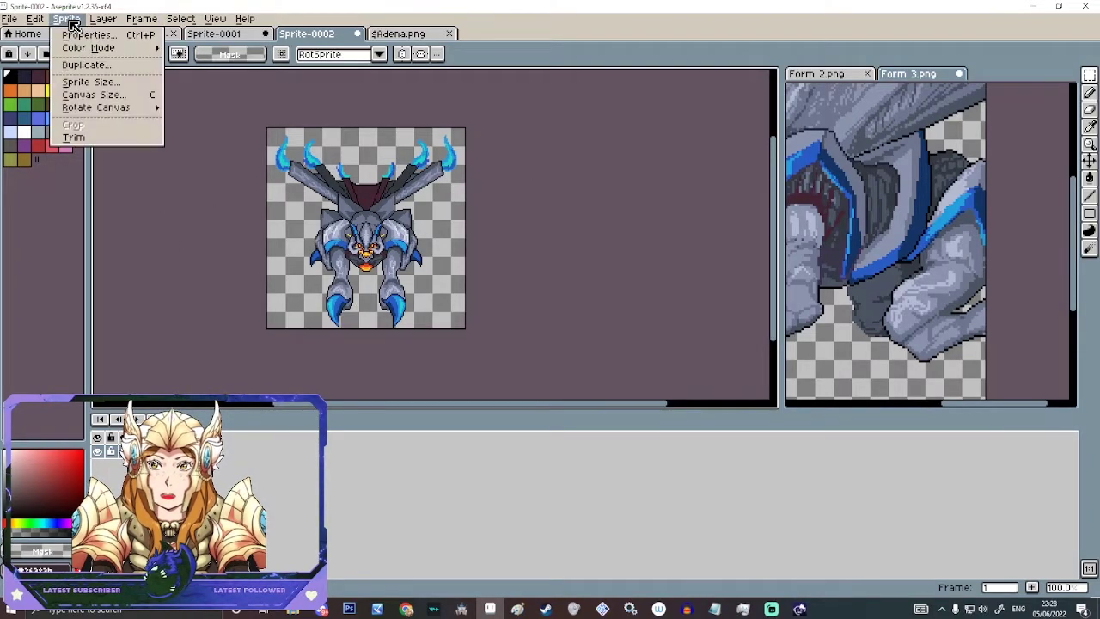
pyautogui.click(127, 96)
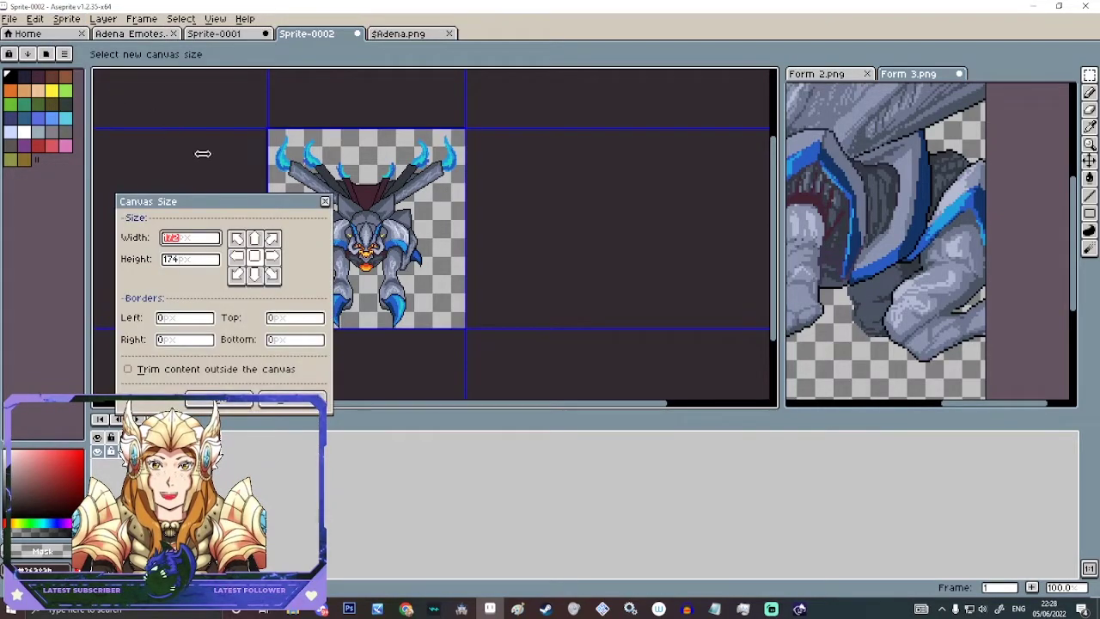
pyautogui.click(237, 239)
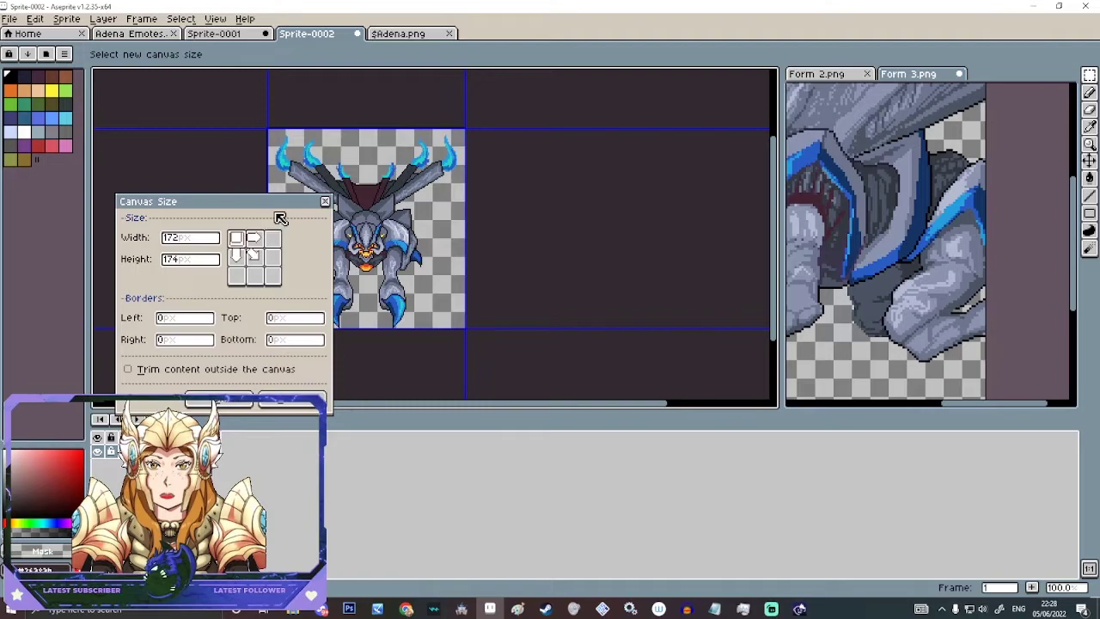
pyautogui.click(210, 239)
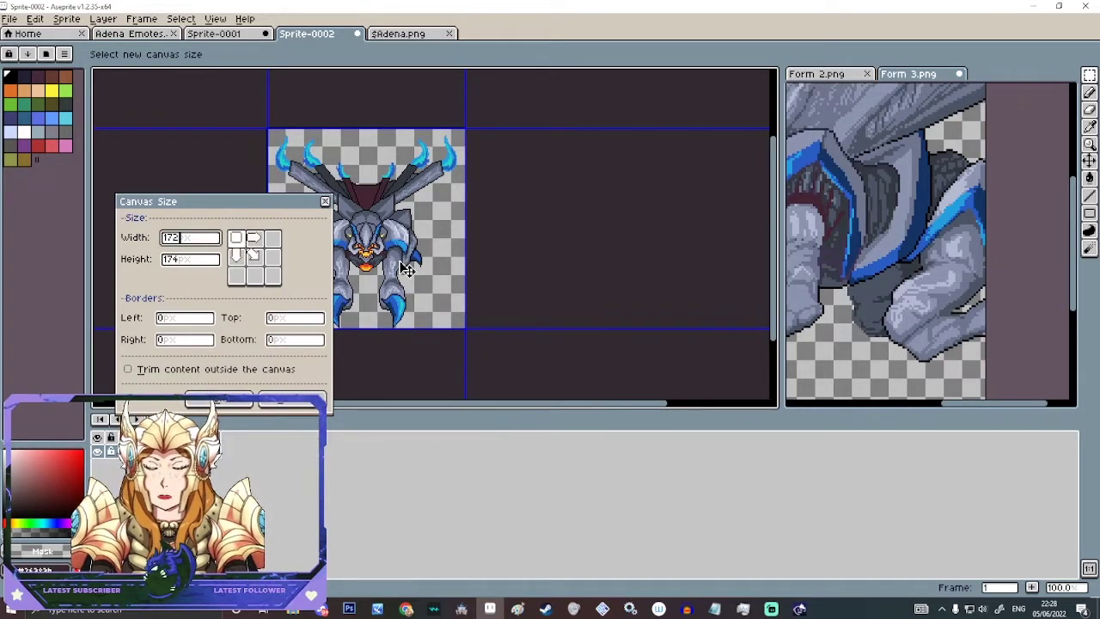
pyautogui.write('*3')
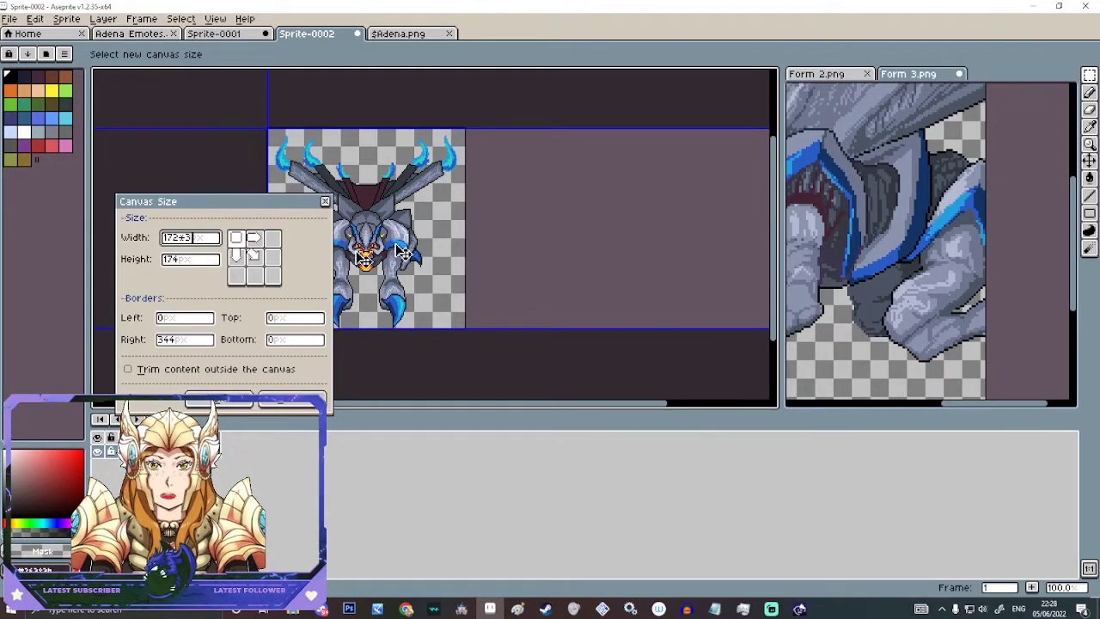
pyautogui.click(197, 260)
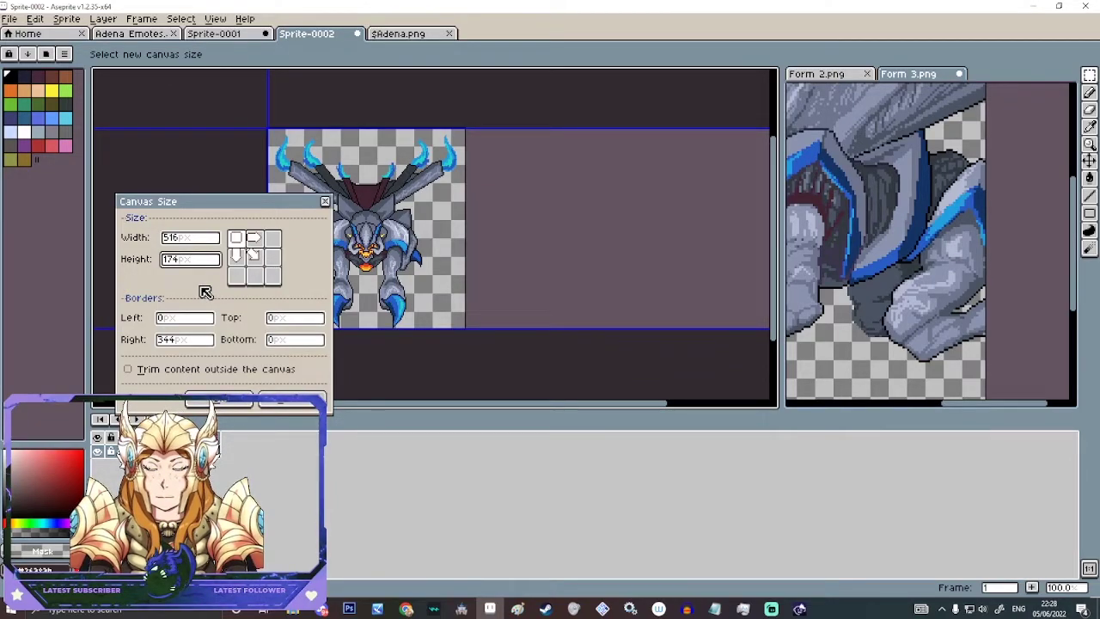
pyautogui.write('*')
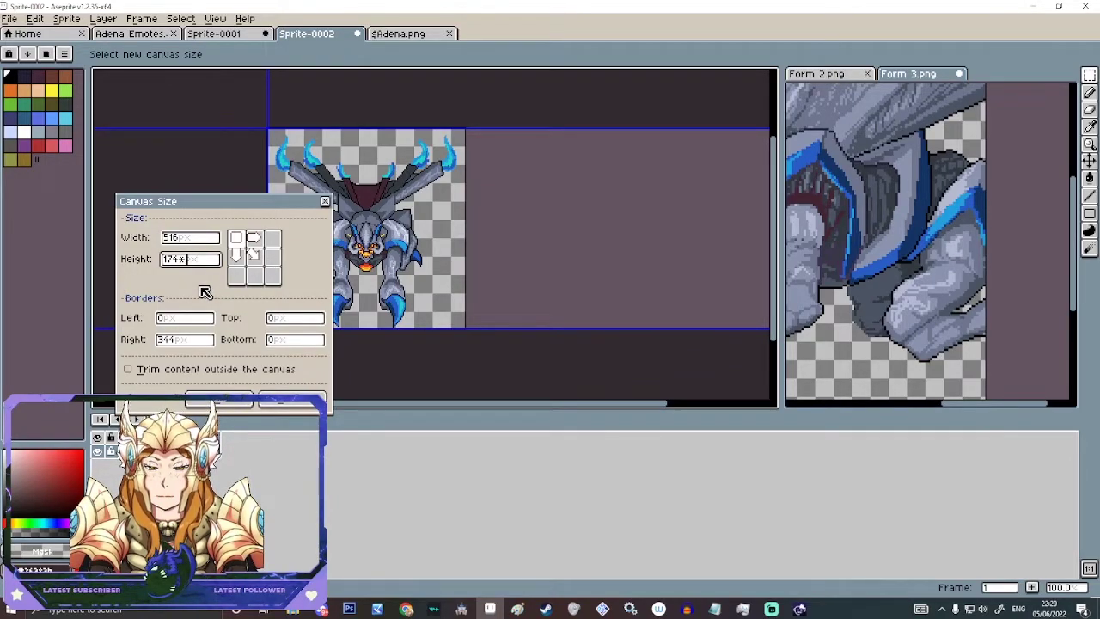
pyautogui.write('4')
pyautogui.click(238, 241)
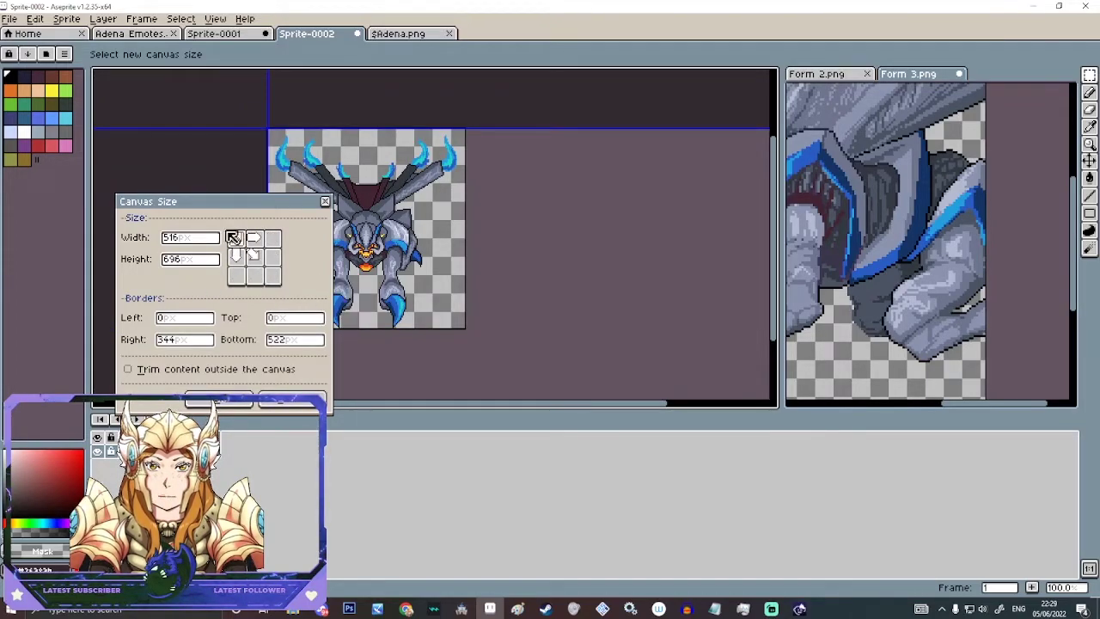
pyautogui.click(220, 402)
pyautogui.scroll(-2, 289, 326)
# - Set the grid to 172 × 174 pixel cells in Grid Settings
pyautogui.scroll(1, 290, 326)
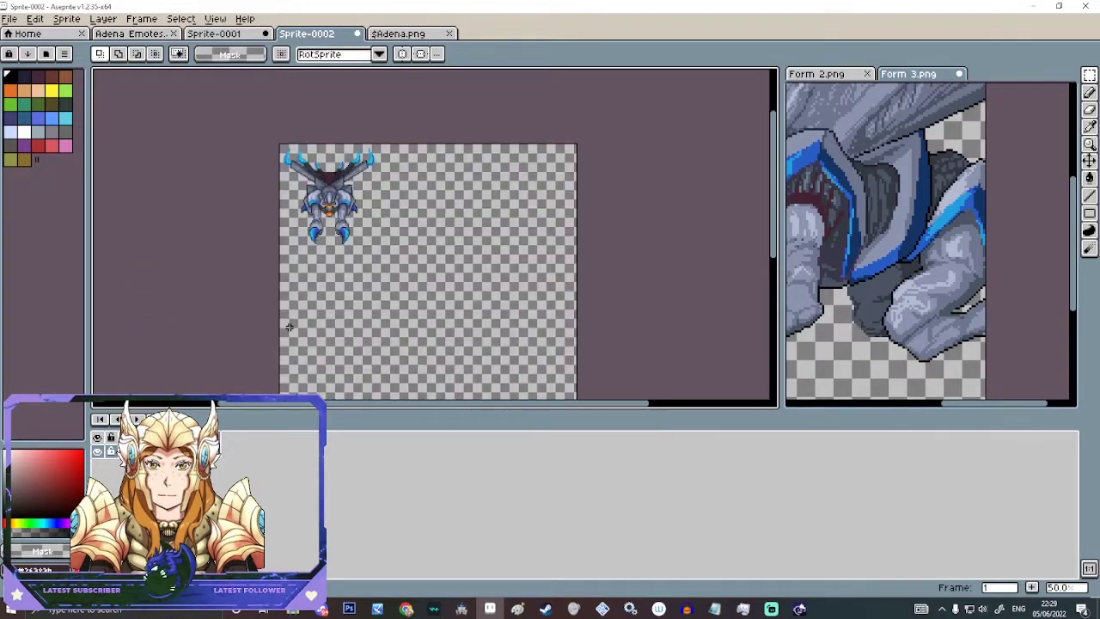
pyautogui.scroll(1, 347, 232)
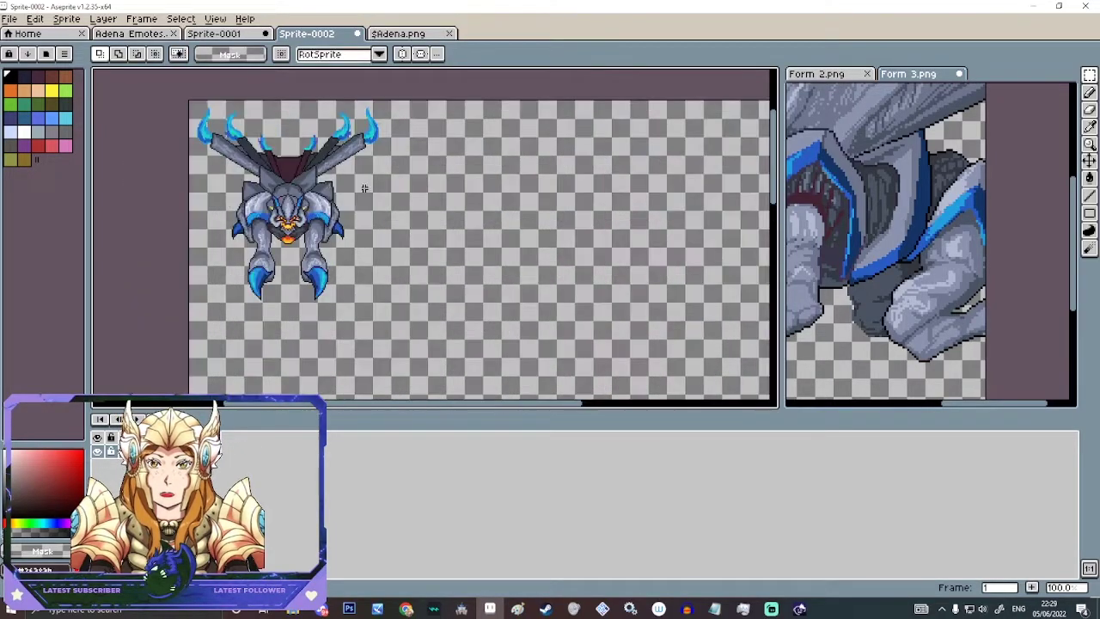
pyautogui.click(209, 19)
pyautogui.moveTo(244, 85)
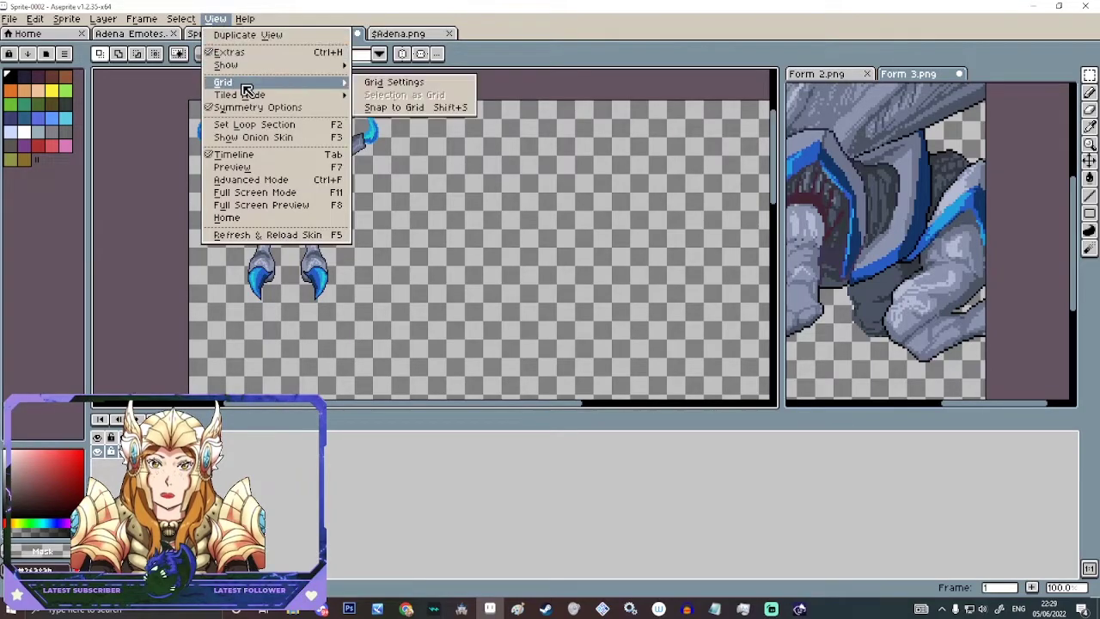
pyautogui.click(410, 86)
pyautogui.click(508, 305)
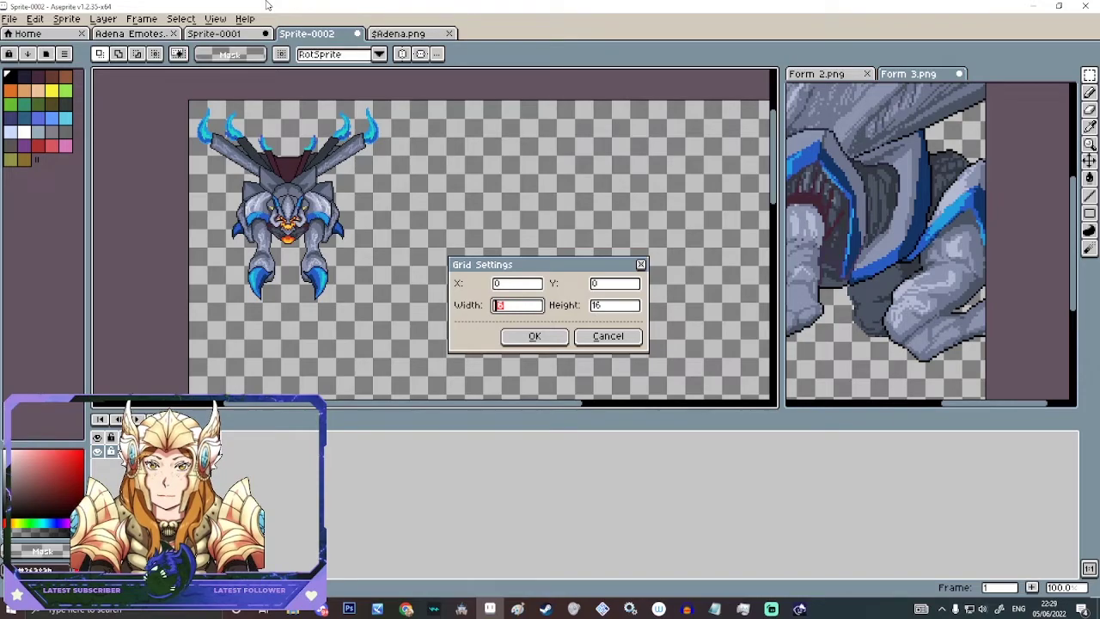
pyautogui.write('17')
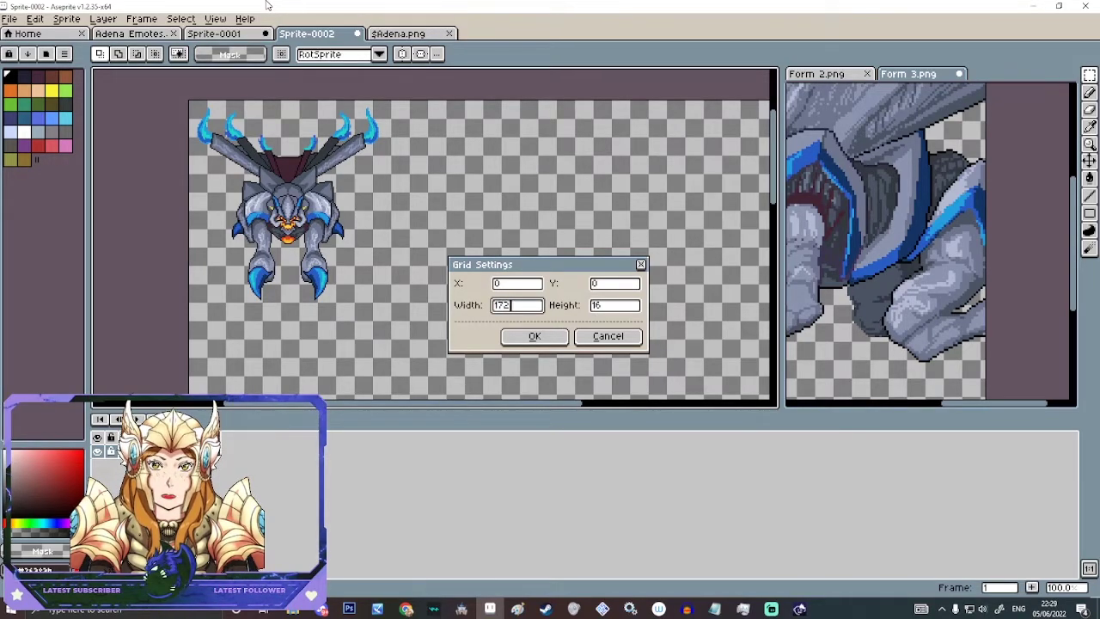
pyautogui.write('2')
pyautogui.press('Tab')
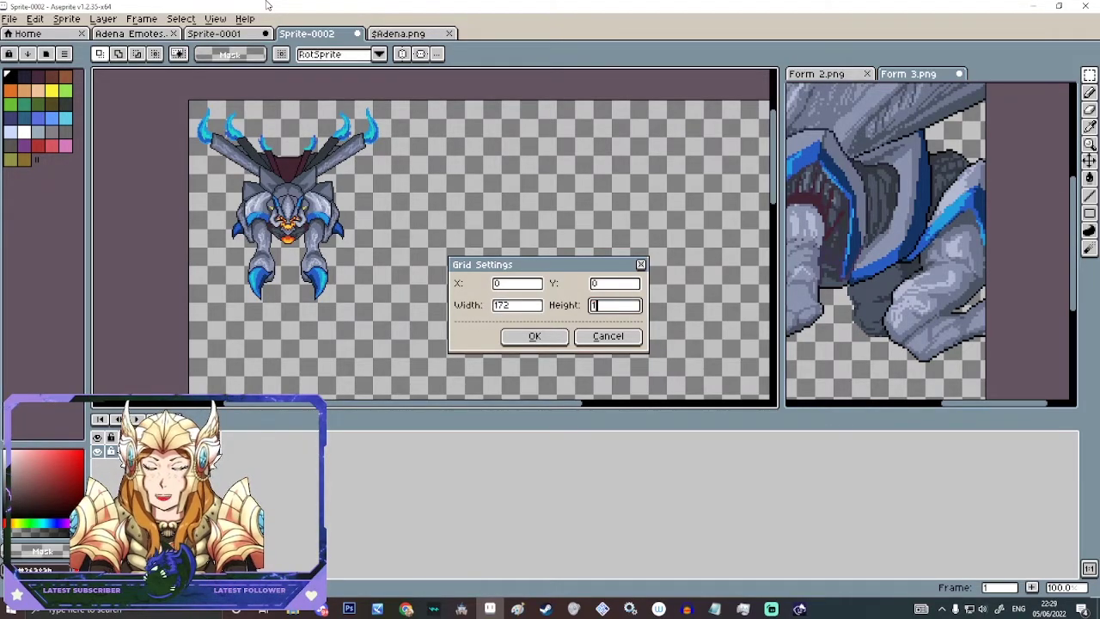
pyautogui.write('17')
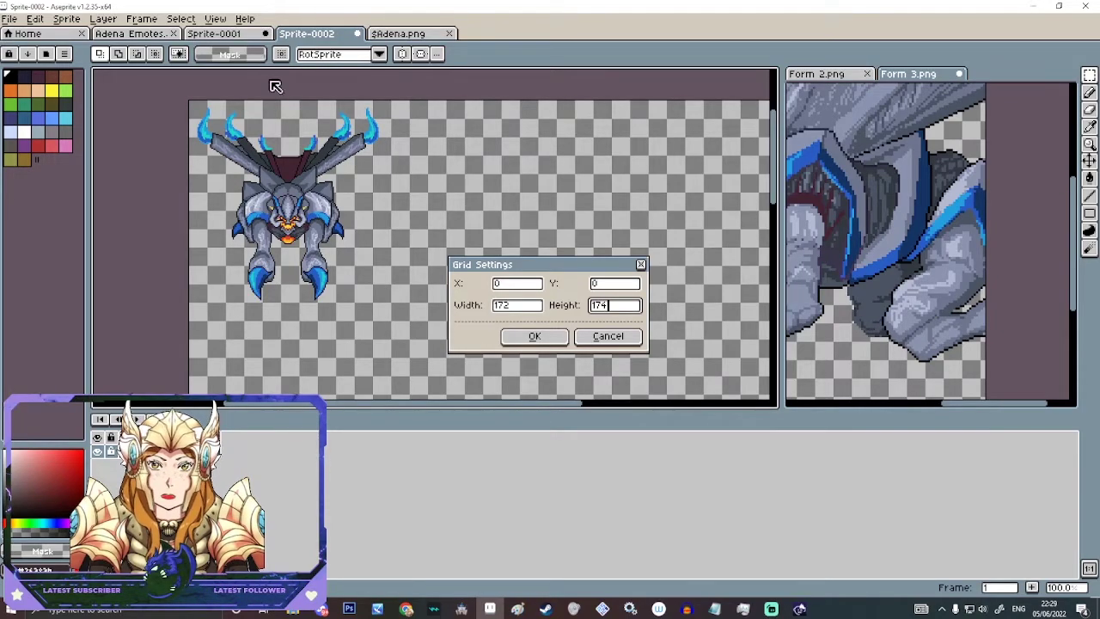
pyautogui.write('4')
pyautogui.click(545, 336)
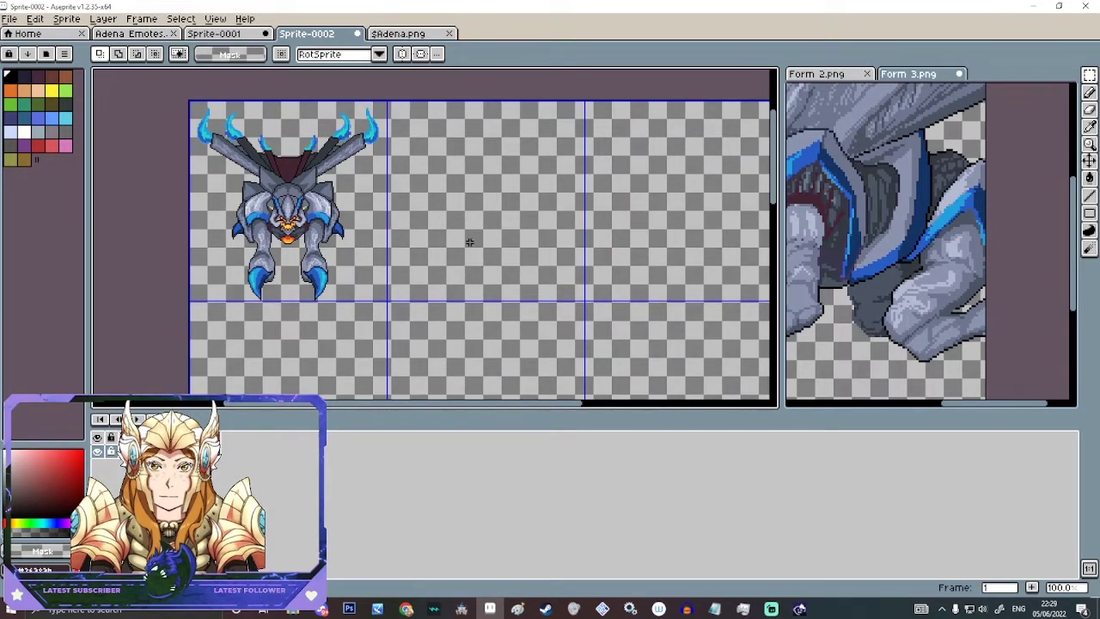
# - Drag the time-beast into the top-middle grid cell, flush with the canvas top
pyautogui.scroll(-3, 536, 333)
pyautogui.scroll(2, 433, 293)
pyautogui.scroll(-1, 433, 294)
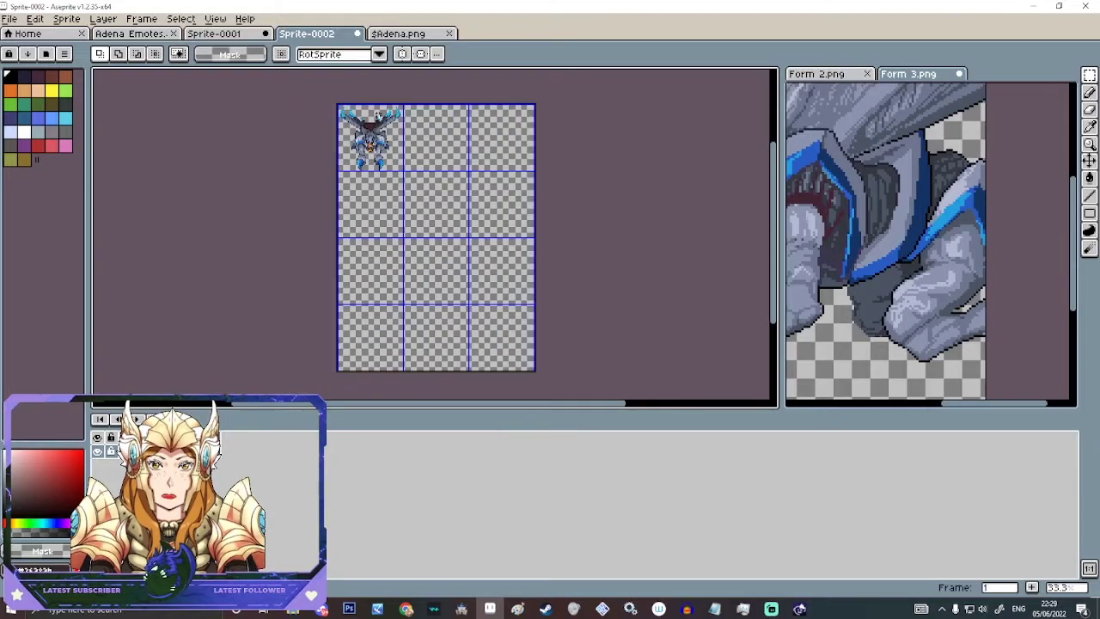
pyautogui.scroll(2, 369, 113)
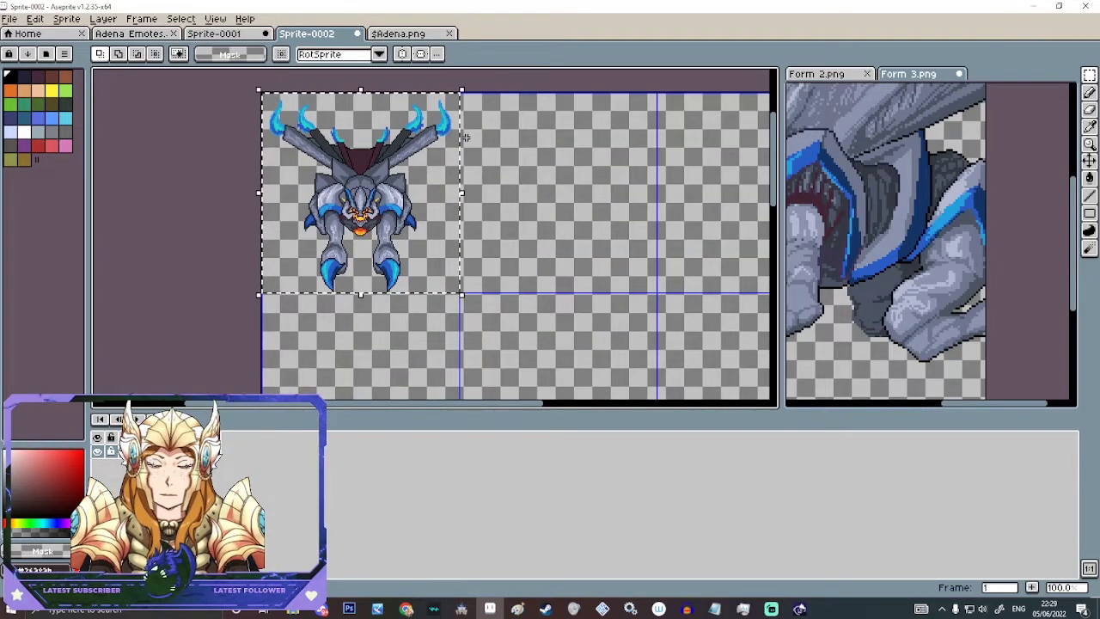
pyautogui.moveTo(395, 175); pyautogui.dragTo(576, 175)
pyautogui.scroll(3, 412, 215)
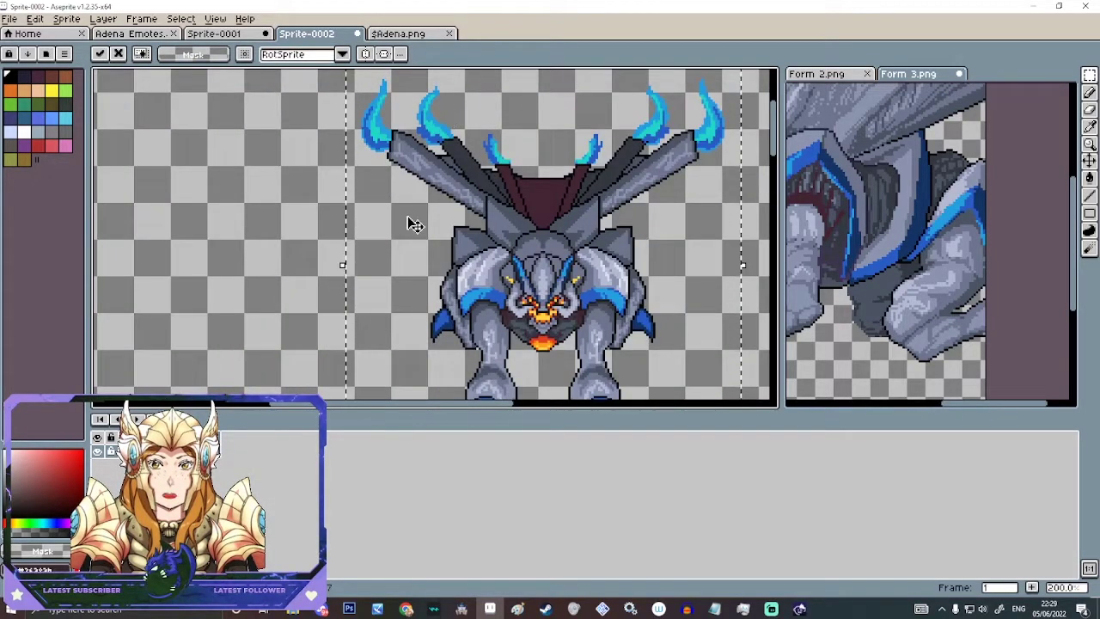
pyautogui.moveTo(428, 199); pyautogui.dragTo(422, 191)
pyautogui.scroll(-2, 421, 191)
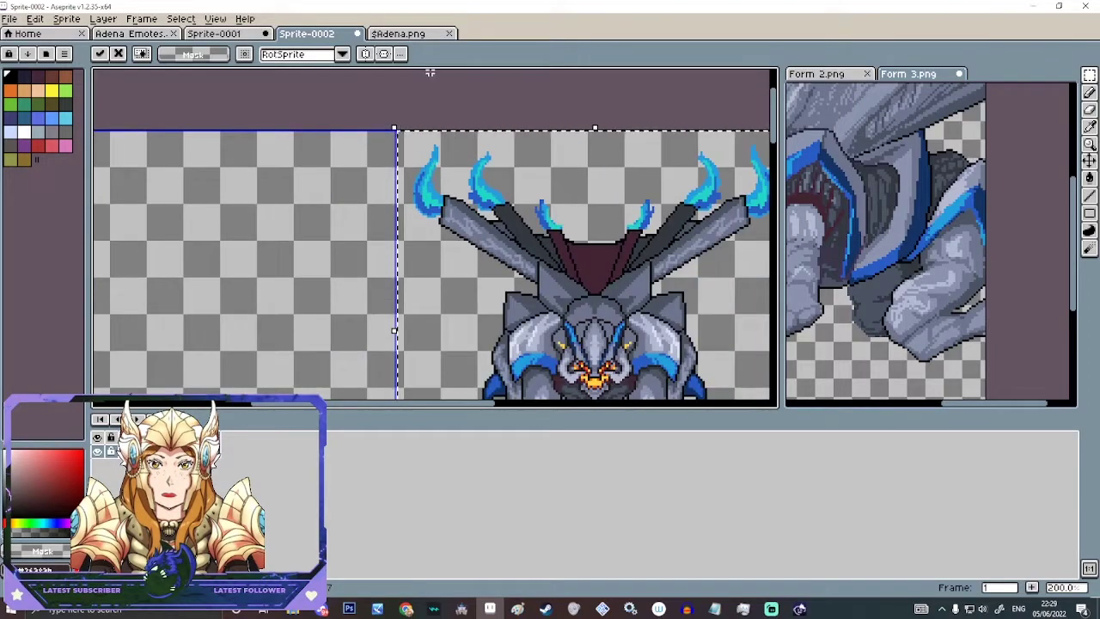
pyautogui.scroll(2, 439, 142)
pyautogui.press('Return')
pyautogui.scroll(-3, 404, 120)
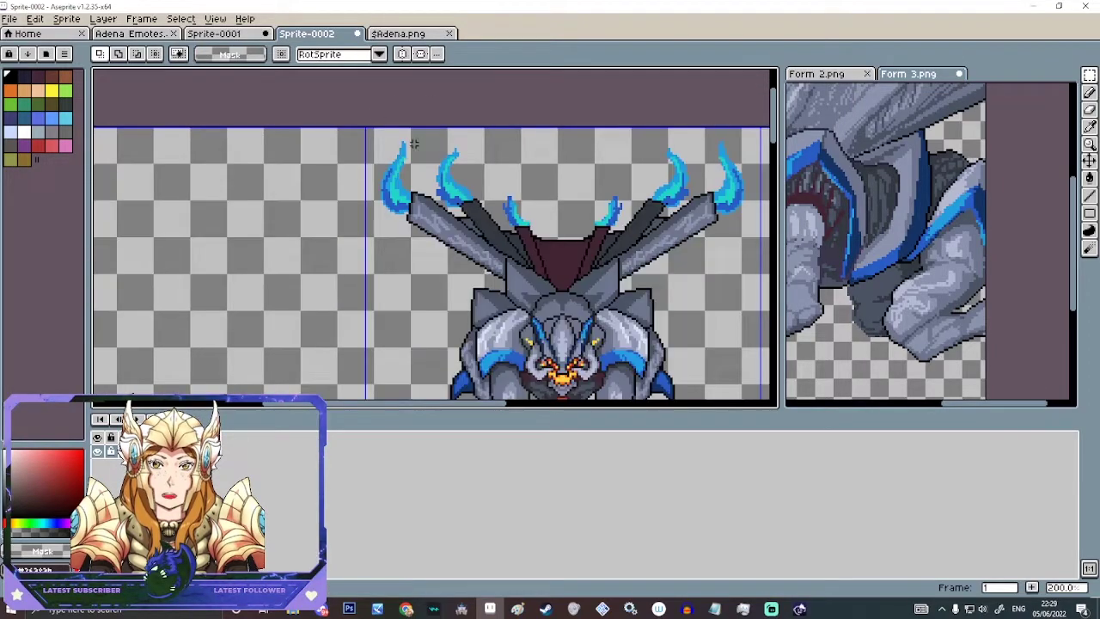
pyautogui.scroll(4, 403, 180)
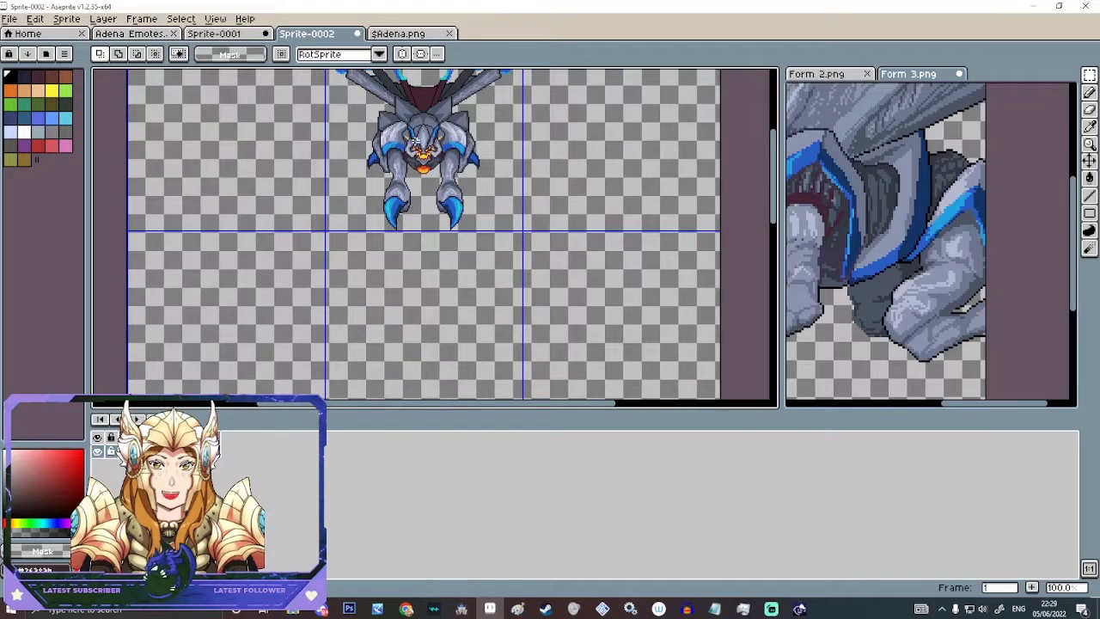
pyautogui.scroll(-3, 365, 171)
pyautogui.scroll(-1, 343, 129)
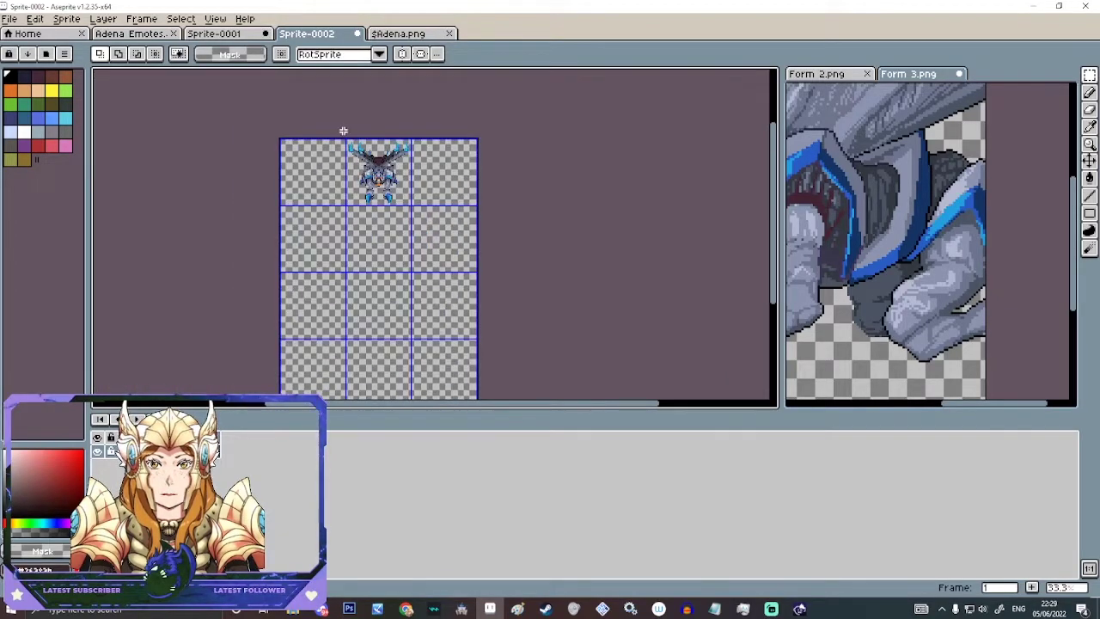
pyautogui.scroll(2, 361, 163)
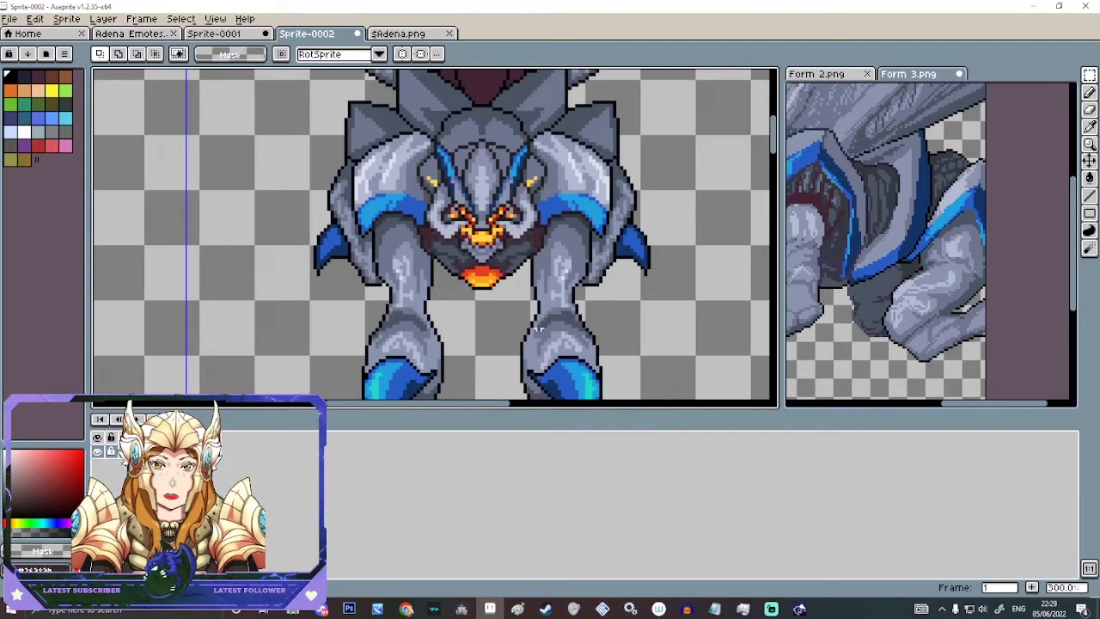
pyautogui.scroll(-3, 524, 258)
pyautogui.scroll(2, 535, 266)
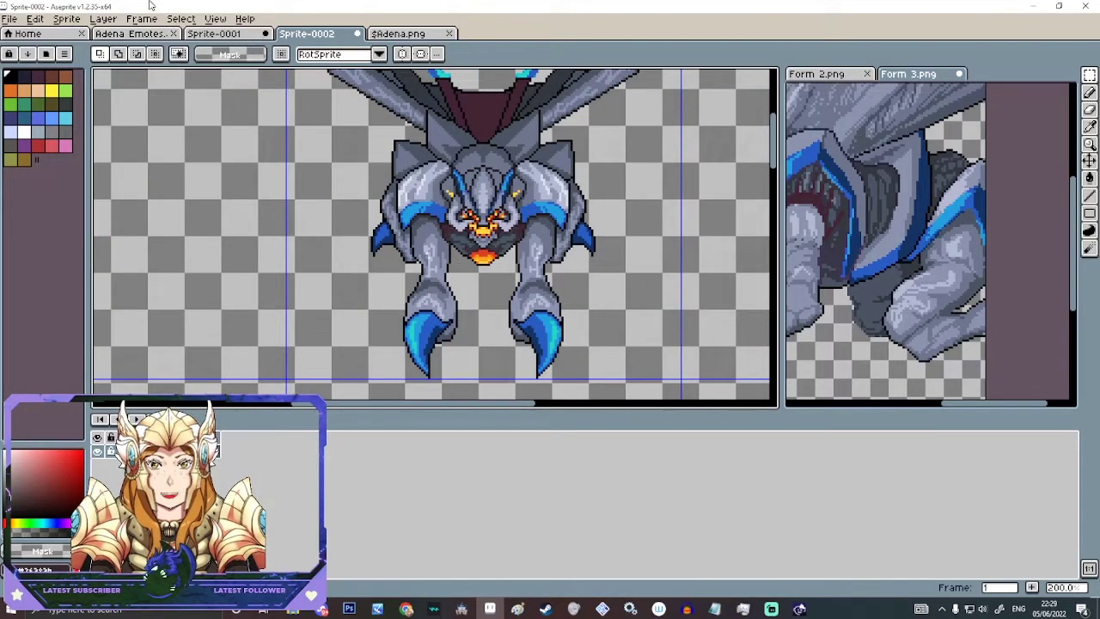
pyautogui.click(9, 18)
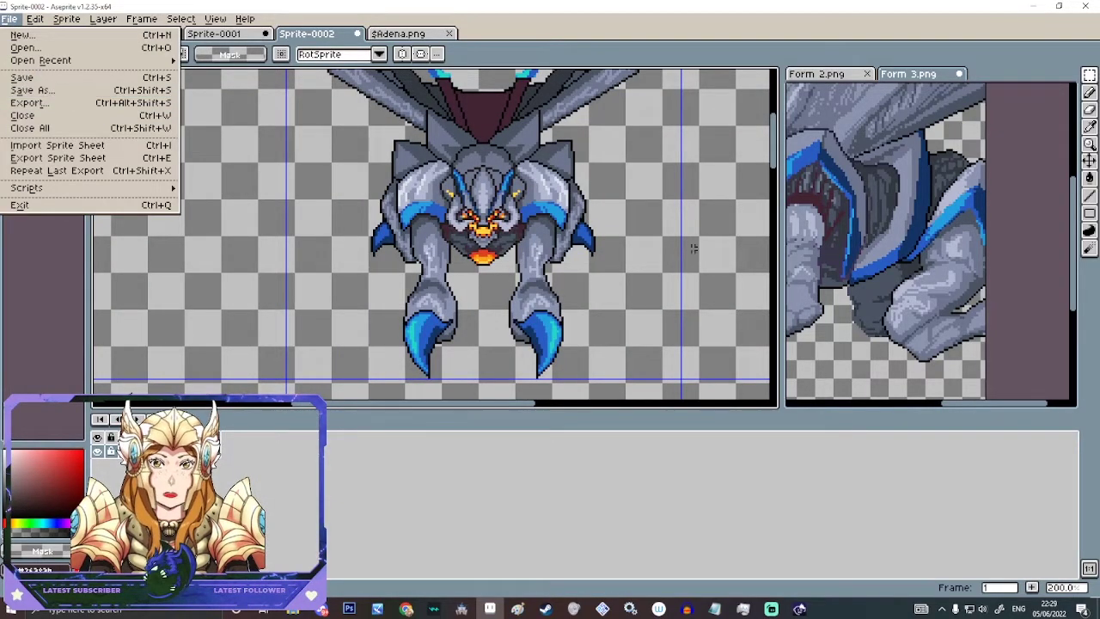
# - Save Sprite-0002 as $TimeBeast.png in the Characters folder via Save As
pyautogui.press('Escape')
pyautogui.scroll(-2, 443, 156)
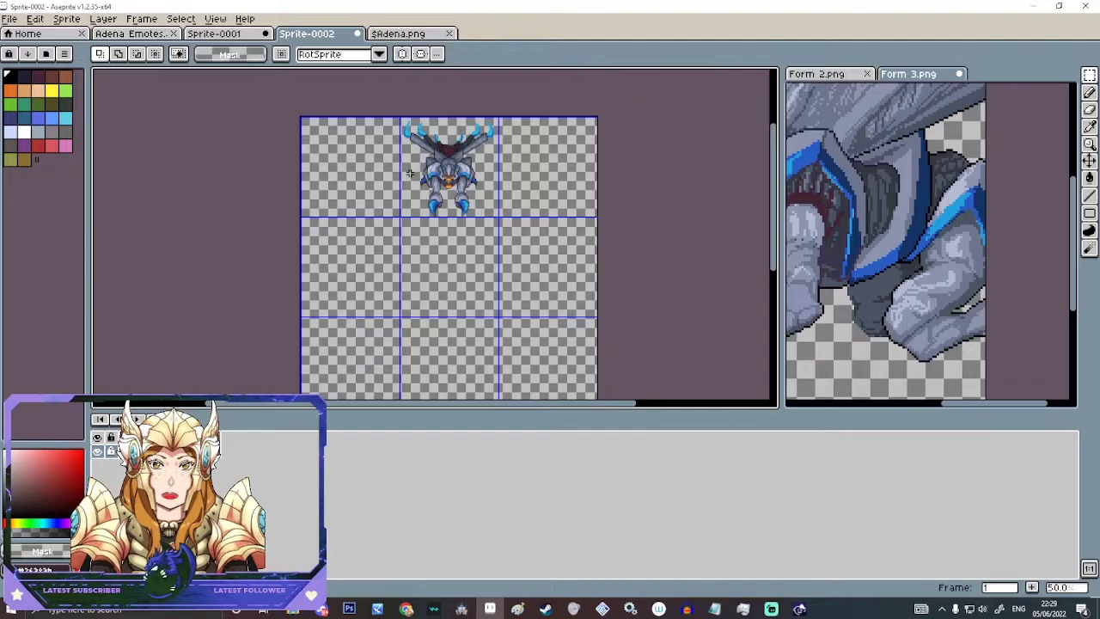
pyautogui.scroll(1, 410, 173)
pyautogui.click(9, 18)
pyautogui.click(59, 94)
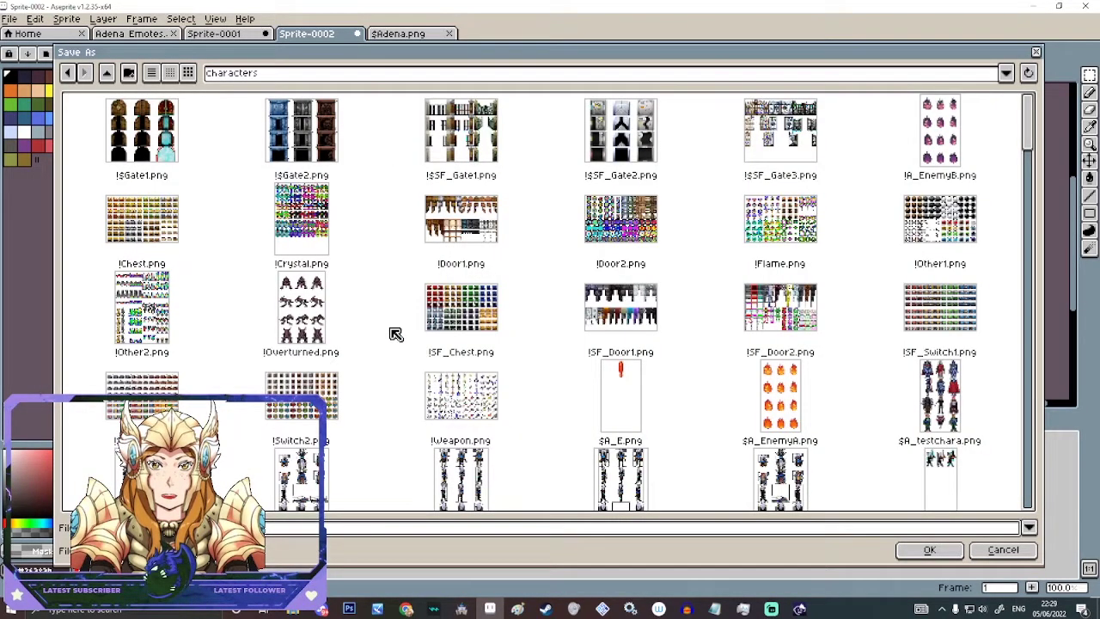
pyautogui.scroll(-1, 307, 283)
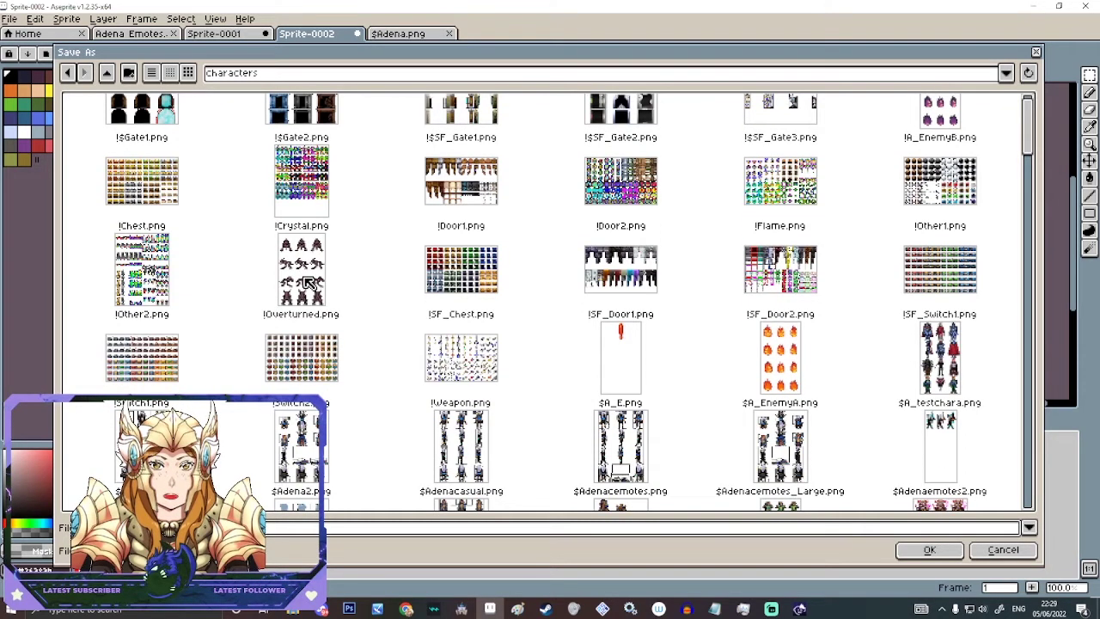
pyautogui.scroll(-5, 326, 258)
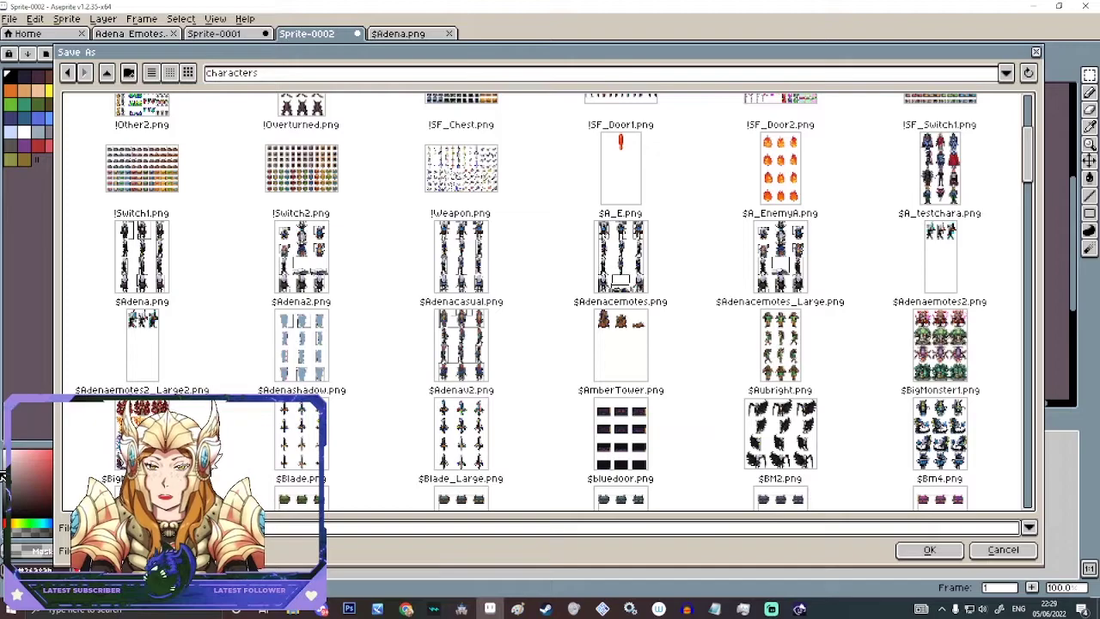
pyautogui.write('$')
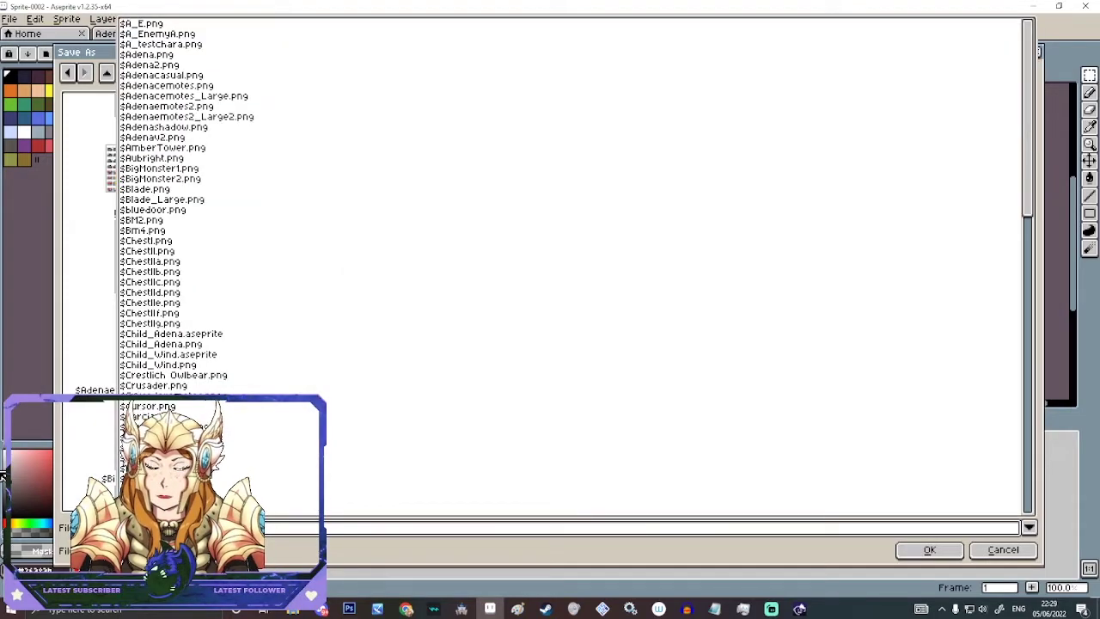
pyautogui.press('BackSpace')
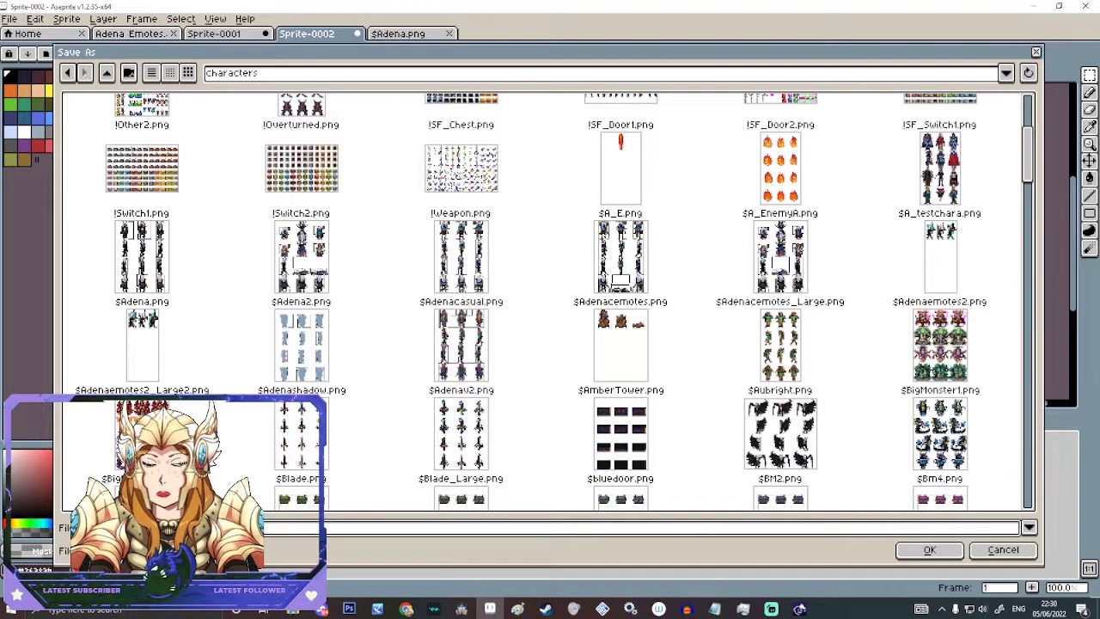
pyautogui.click(164, 550)
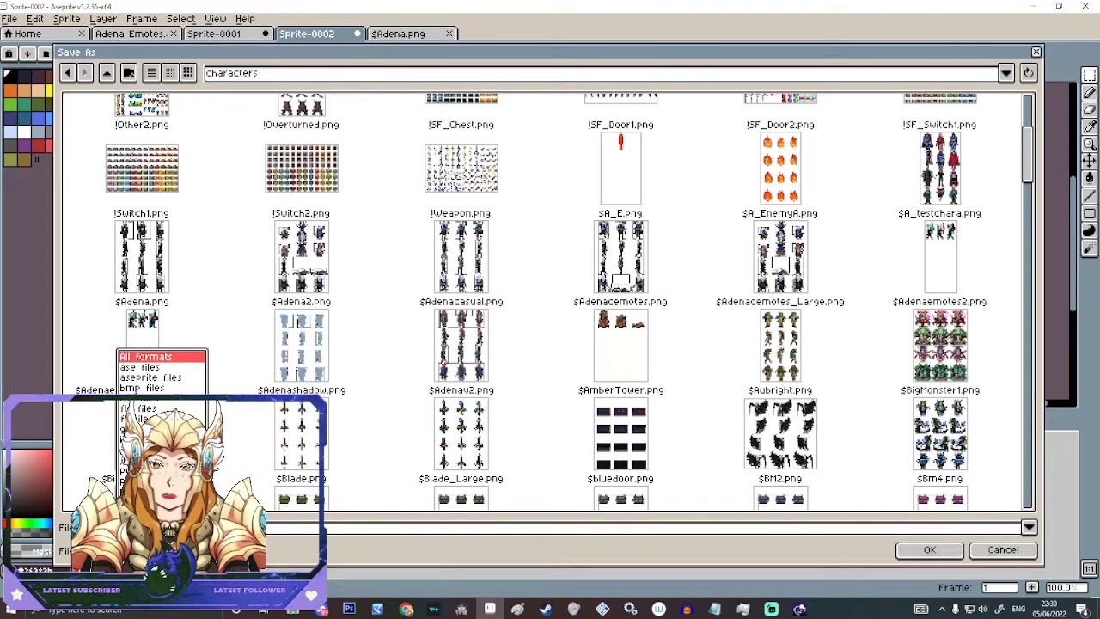
pyautogui.press('Return')
pyautogui.press('Return')
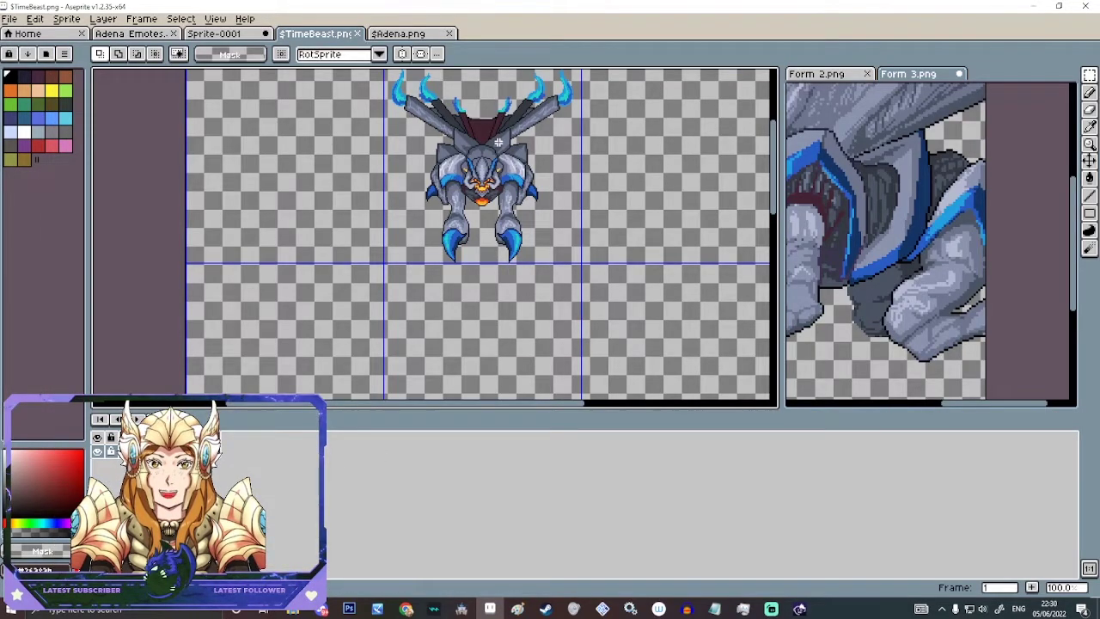
pyautogui.scroll(1, 500, 140)
pyautogui.scroll(-1, 503, 139)
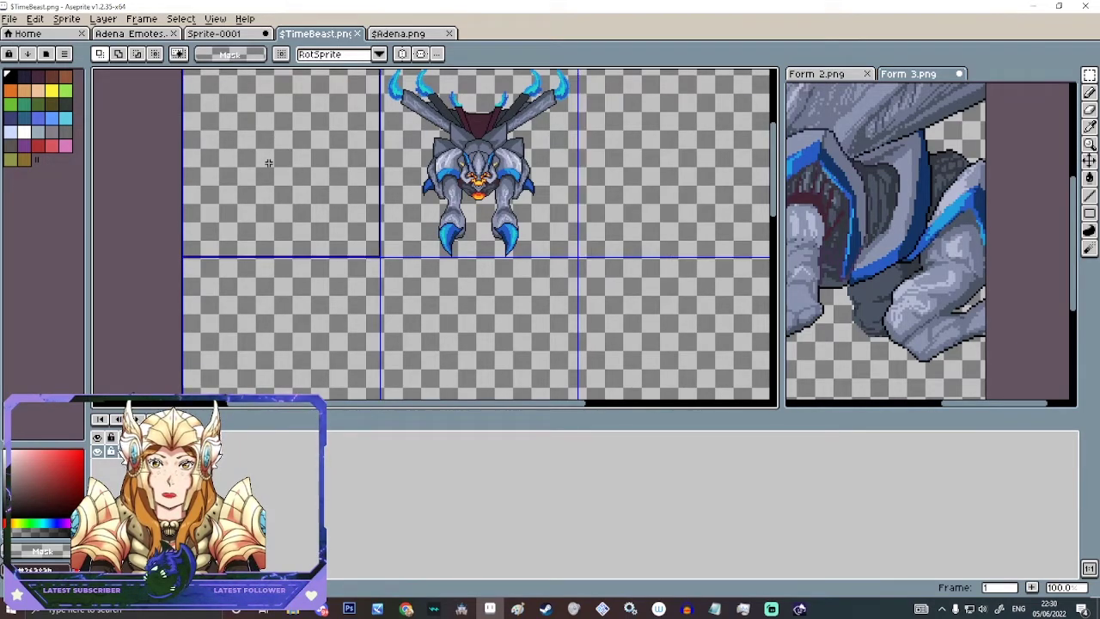
pyautogui.doubleClick(484, 196)
pyautogui.moveTo(483, 196)
pyautogui.mouseDown()
pyautogui.moveTo(304, 233)
pyautogui.moveTo(442, 395)
pyautogui.moveTo(494, 212)
pyautogui.mouseUp()
pyautogui.moveTo(504, 174); pyautogui.dragTo(503, 158)
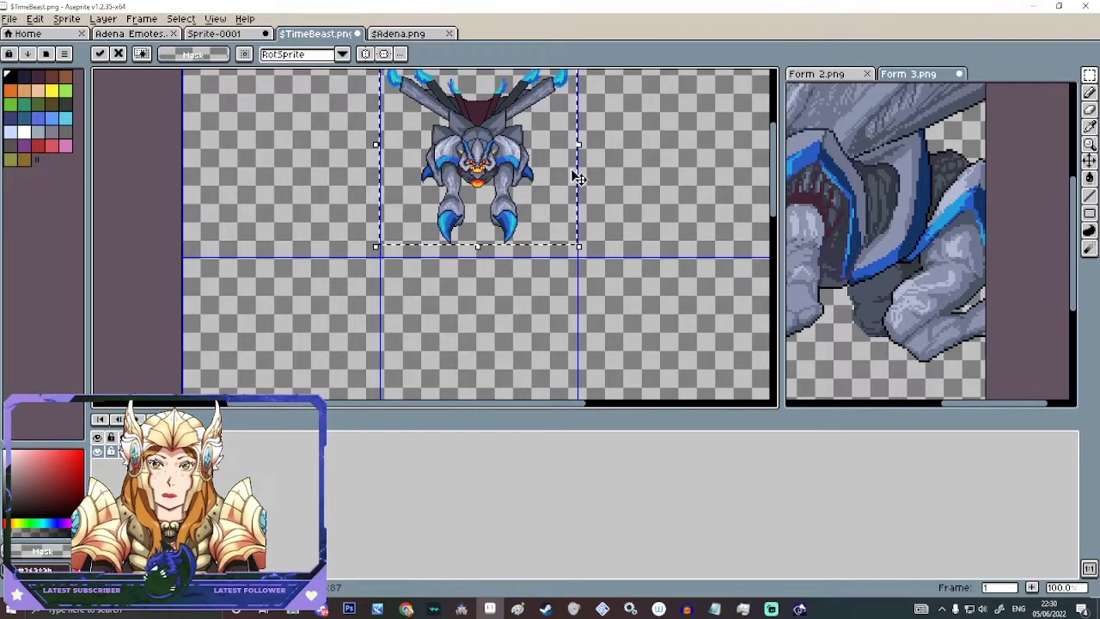
pyautogui.hotkey('ctrl', 'z')
pyautogui.click(612, 185)
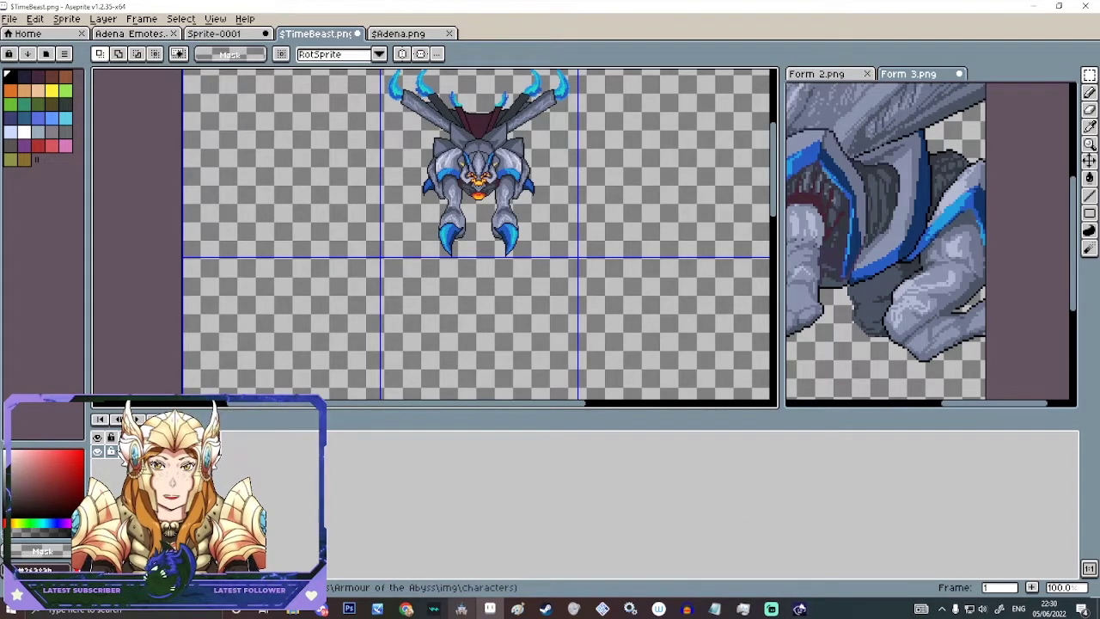
pyautogui.click(462, 608)
# - Undo the last change and create a new event on a floor tile near the room's top
pyautogui.hotkey('ctrl', 'z')
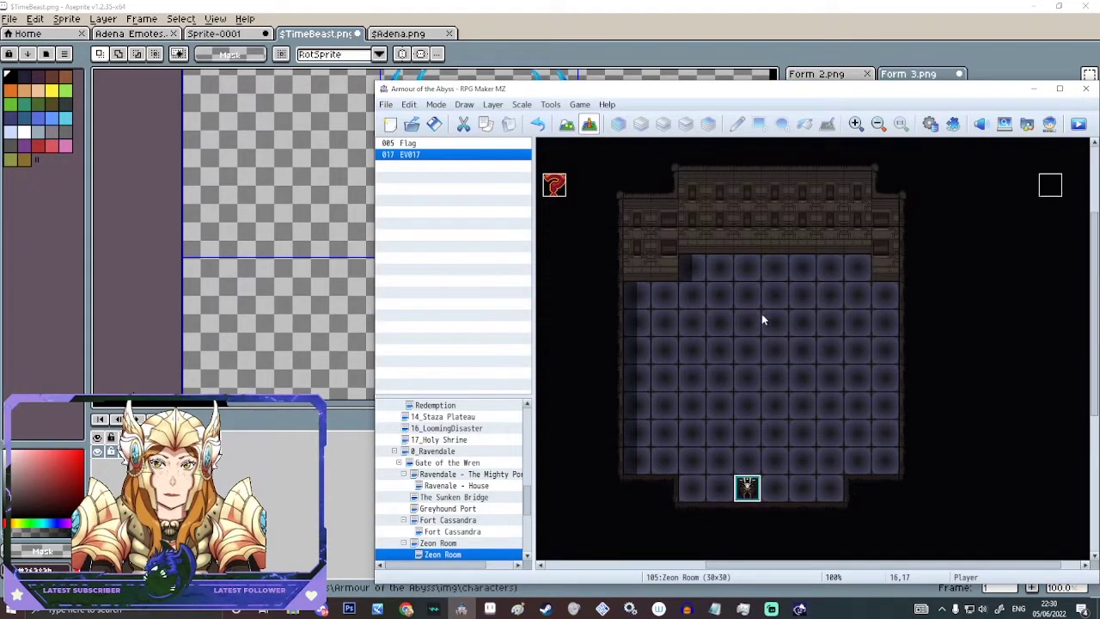
pyautogui.rightClick(762, 294)
pyautogui.click(752, 295)
pyautogui.rightClick(776, 292)
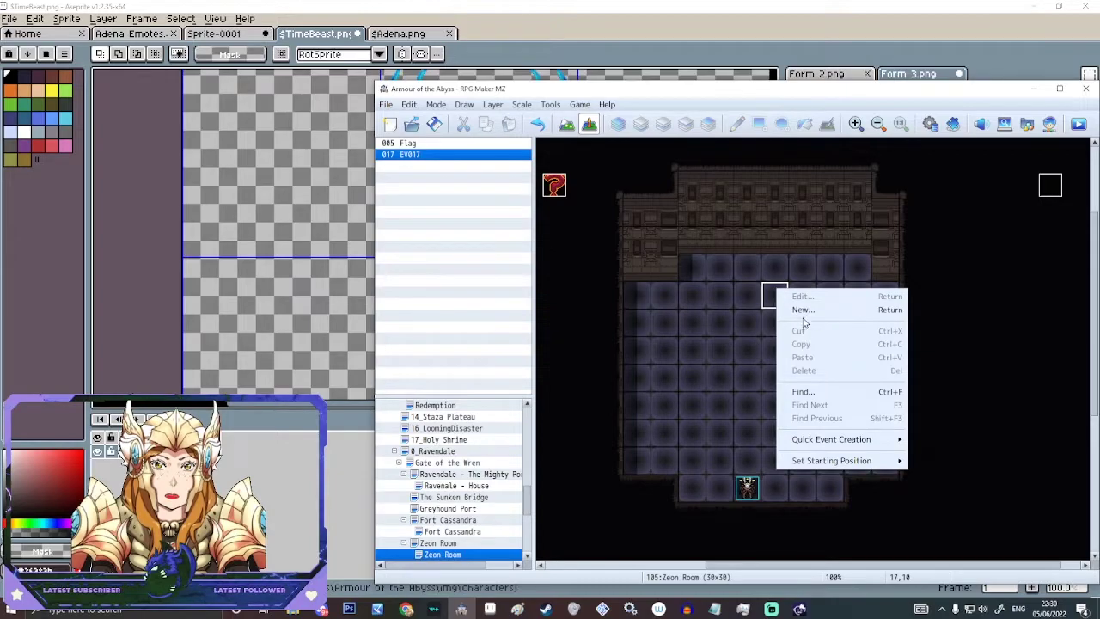
pyautogui.click(791, 310)
# - Give the new event the $TimeBeast sprite as its image and confirm it
pyautogui.doubleClick(498, 391)
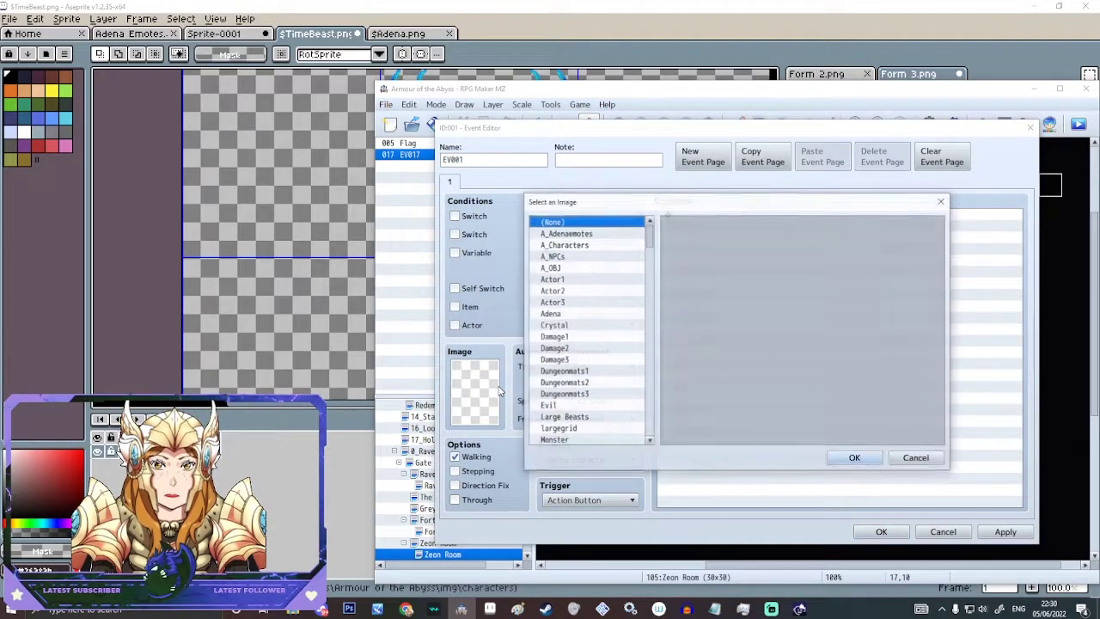
pyautogui.click(563, 233)
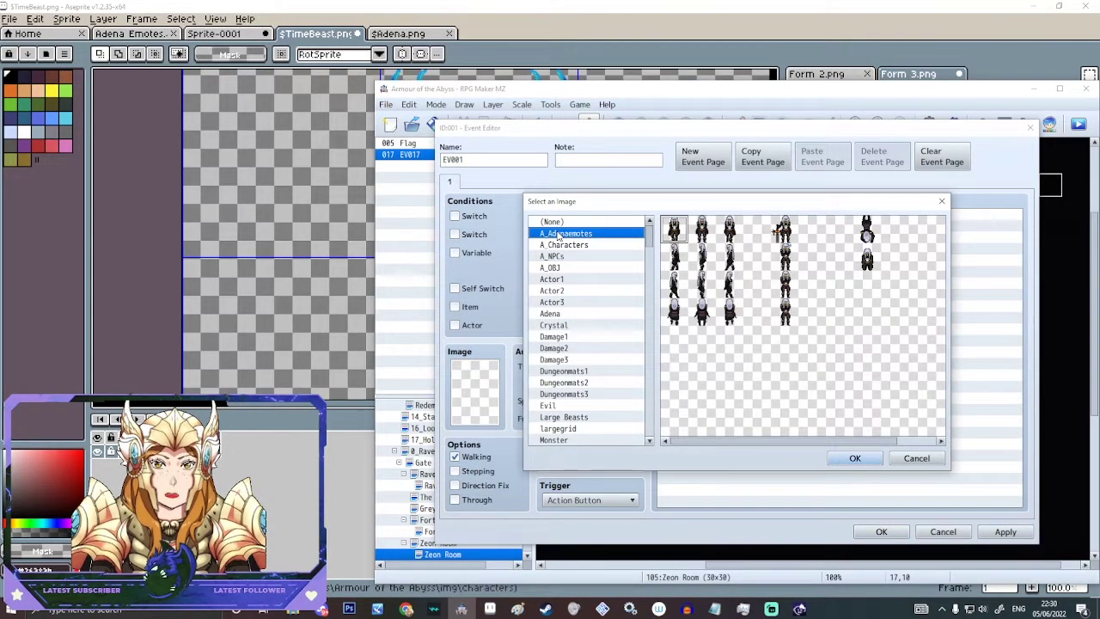
pyautogui.scroll(-15, 591, 290)
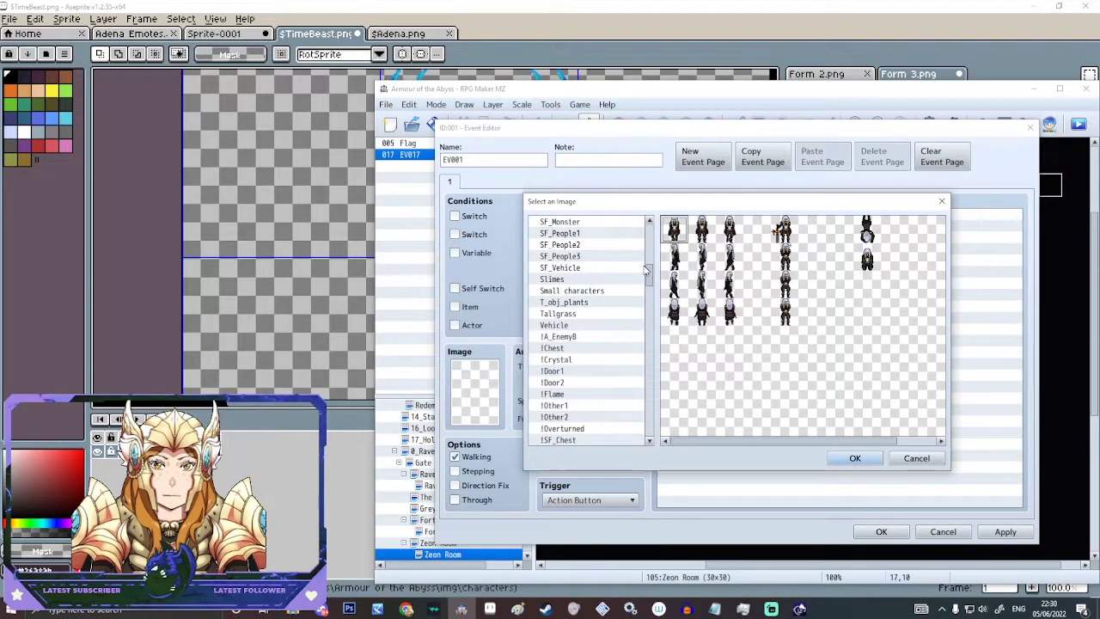
pyautogui.moveTo(641, 344); pyautogui.dragTo(627, 402)
pyautogui.scroll(-5, 627, 402)
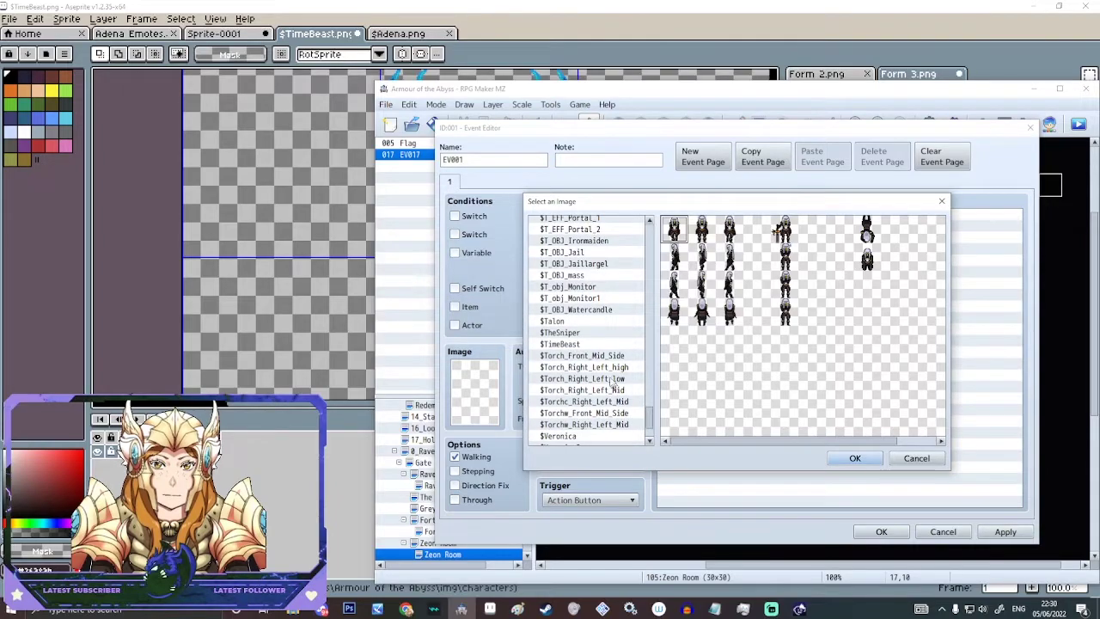
pyautogui.click(583, 344)
pyautogui.doubleClick(769, 254)
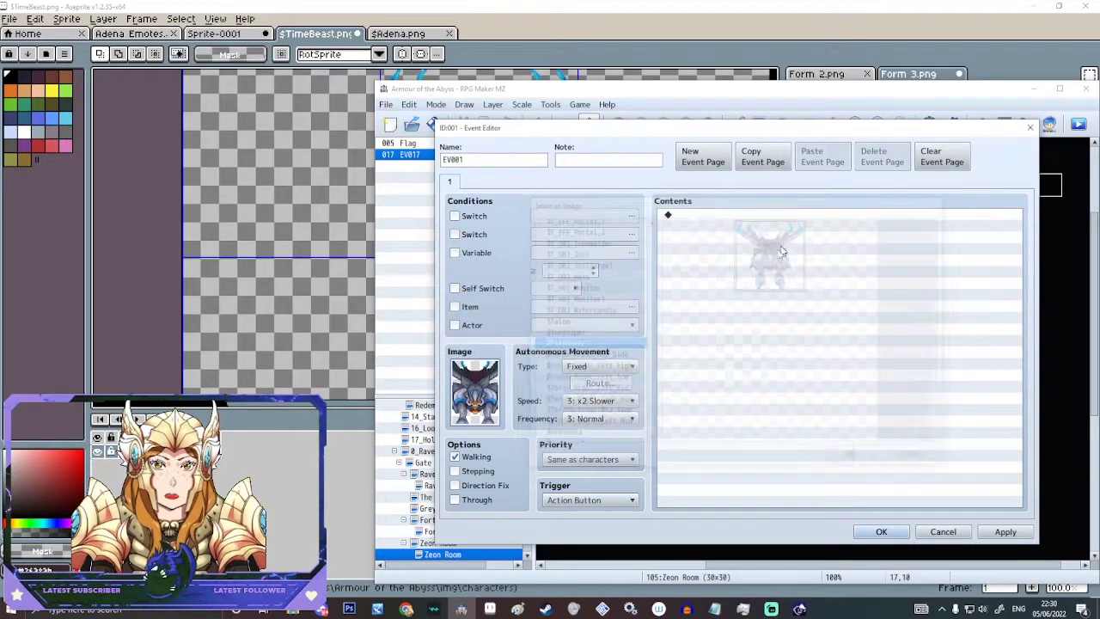
pyautogui.click(882, 532)
pyautogui.doubleClick(555, 188)
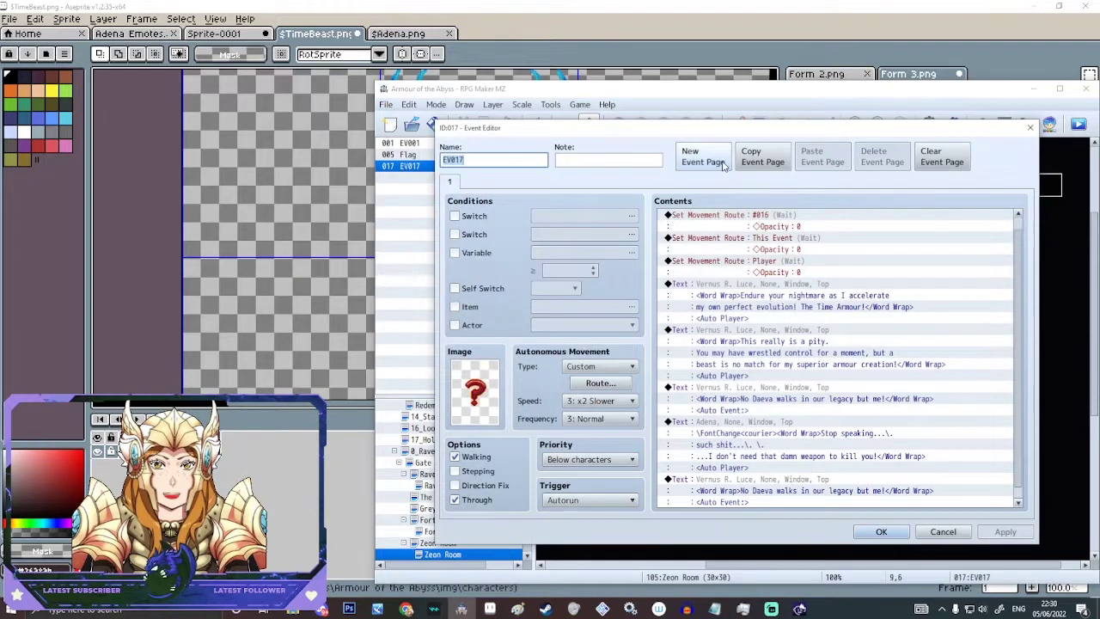
# - Add a second empty page to event EV017 and keep the change
pyautogui.click(724, 164)
pyautogui.click(450, 181)
pyautogui.click(469, 181)
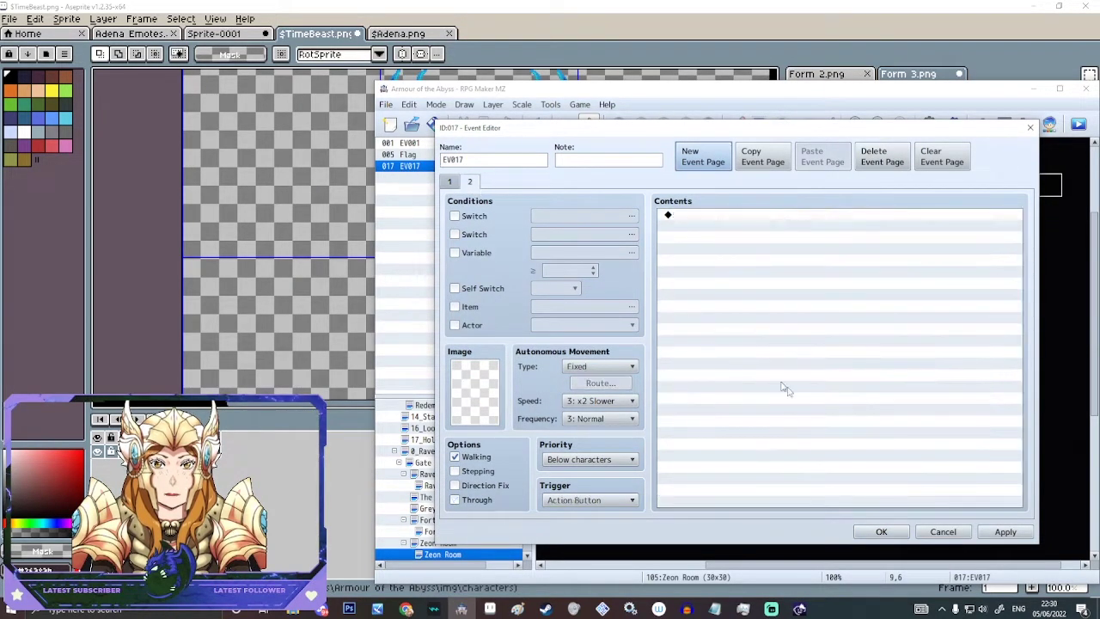
pyautogui.click(881, 531)
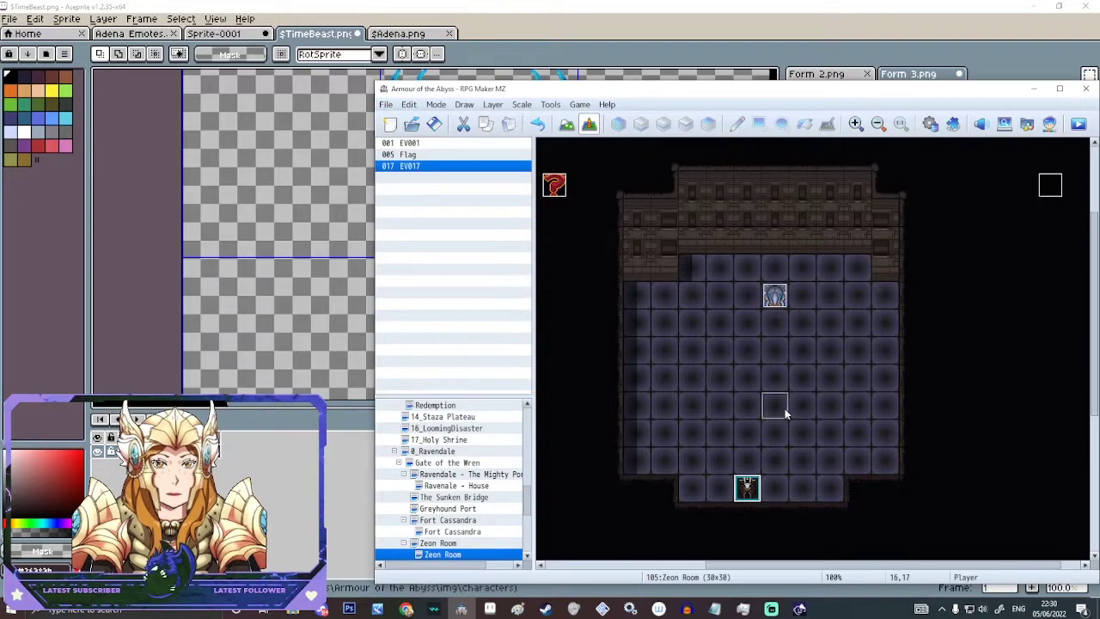
# - Move the player's start position up toward the TimeBeast, then save and start a playtest
pyautogui.moveTo(777, 401); pyautogui.dragTo(777, 399)
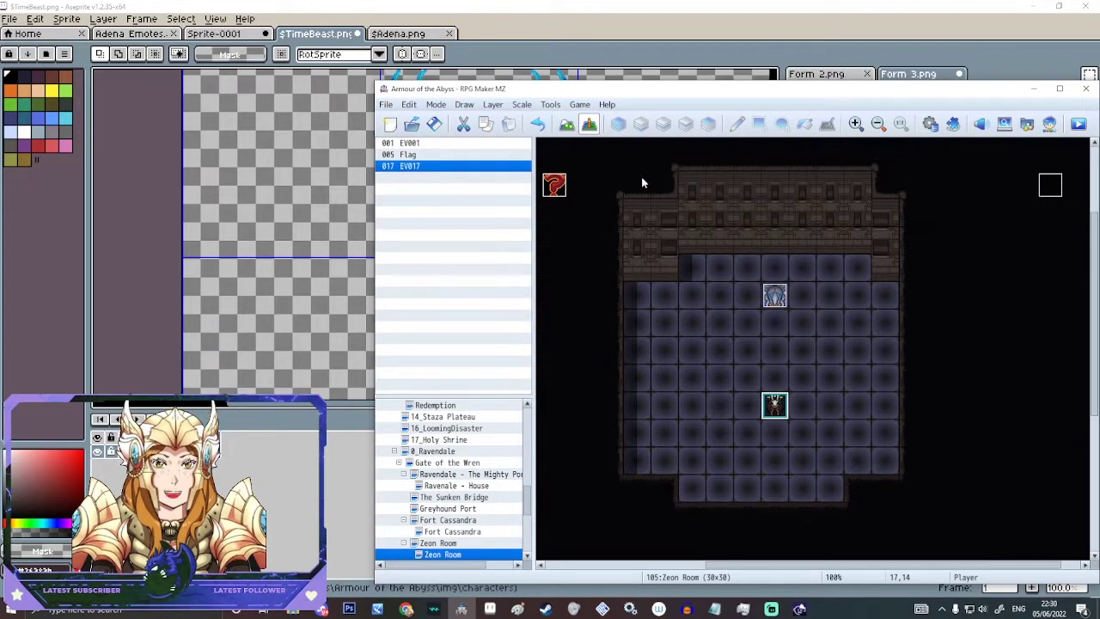
pyautogui.click(776, 302)
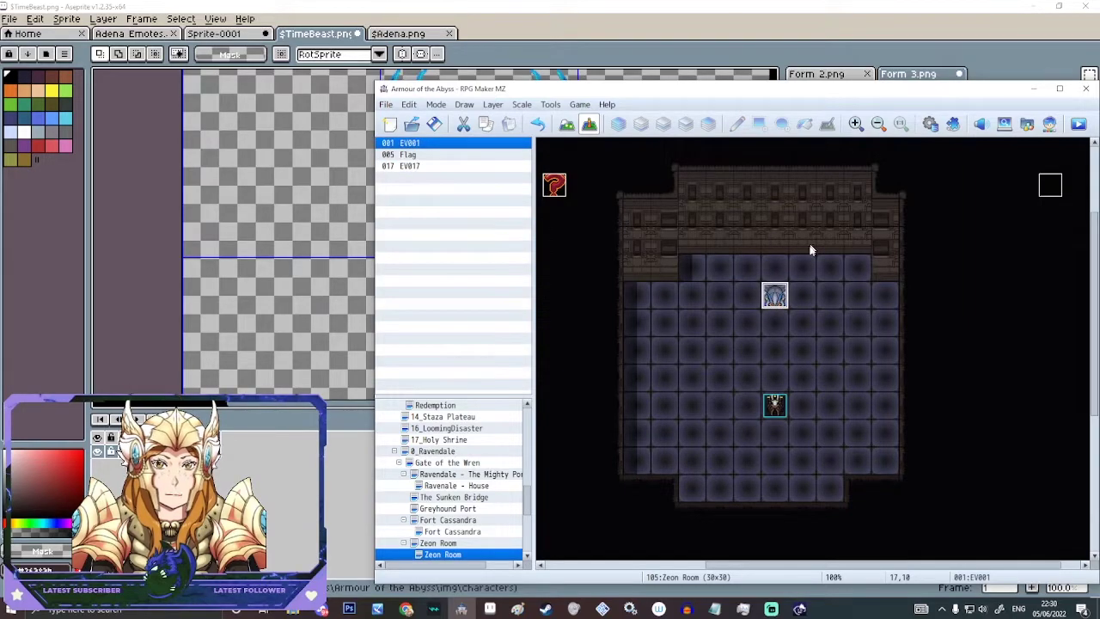
pyautogui.press('Right')
pyautogui.click(1080, 126)
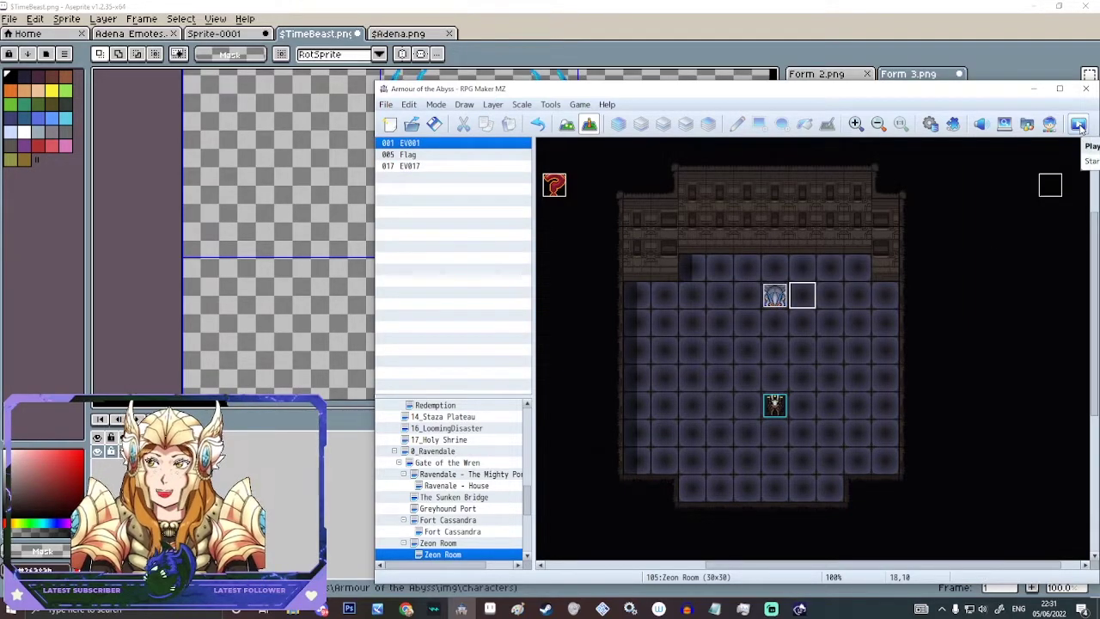
pyautogui.click(717, 355)
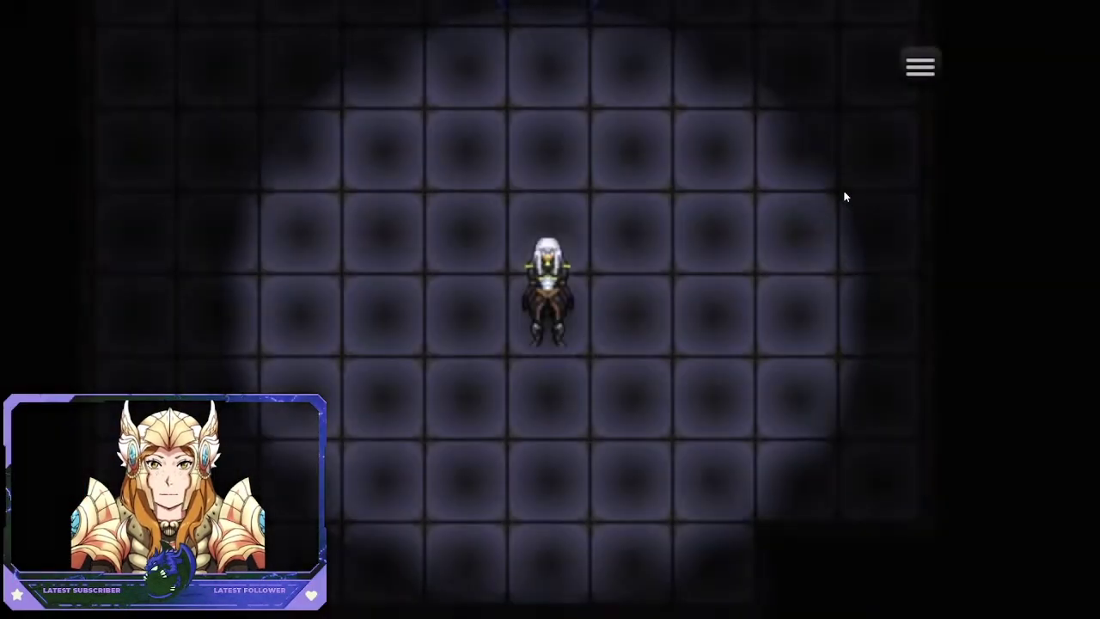
pyautogui.press('Up')
pyautogui.press('Up')
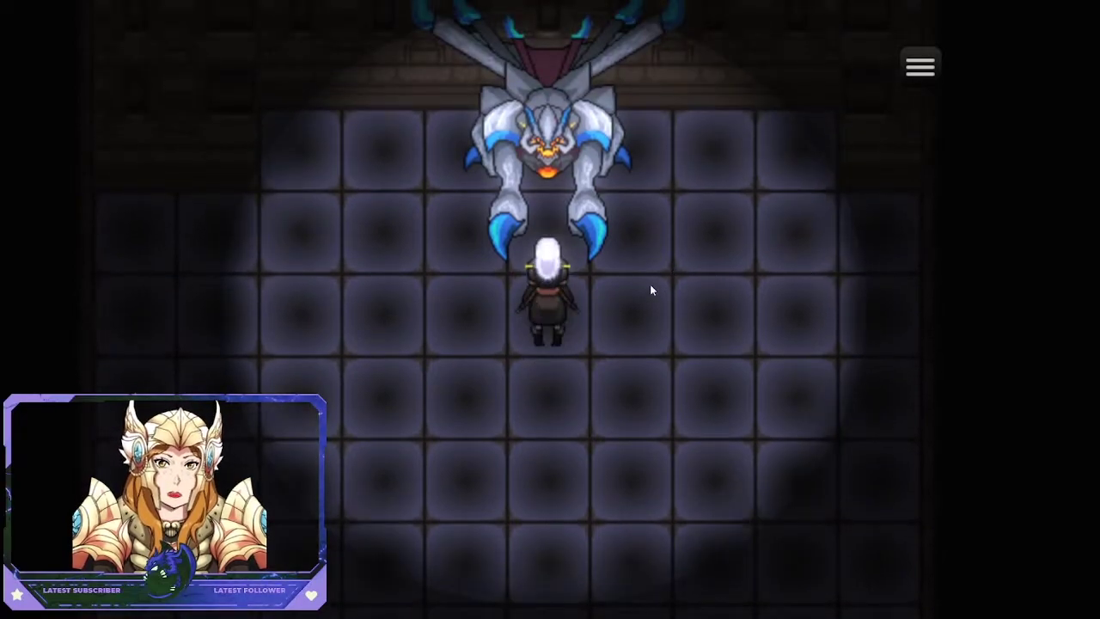
pyautogui.rightClick(597, 288)
pyautogui.click(795, 421)
pyautogui.click(518, 291)
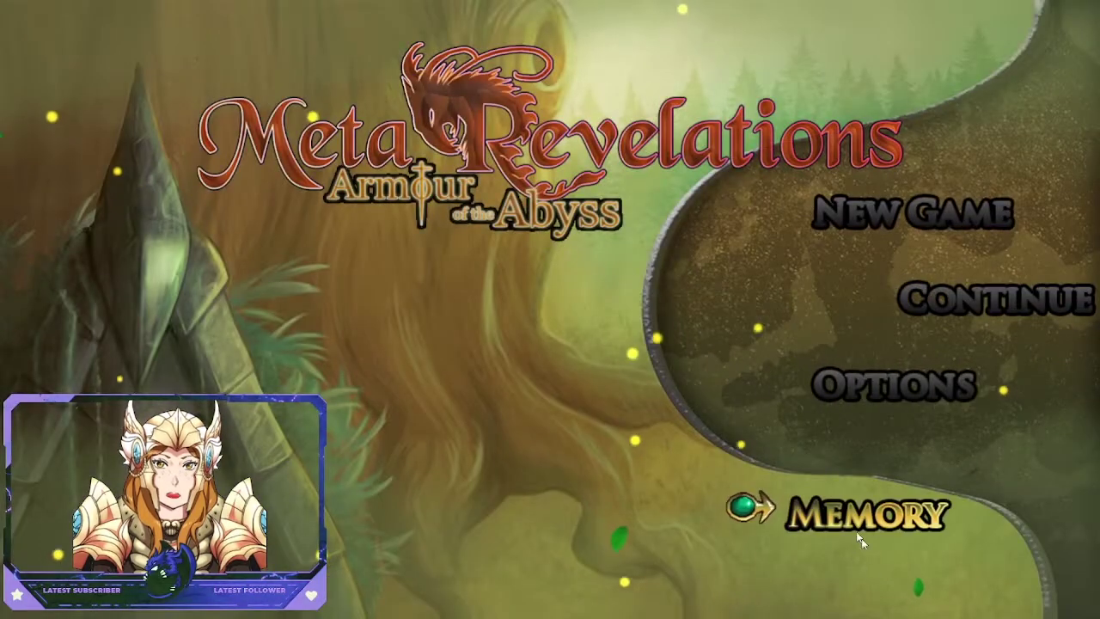
pyautogui.hotkey('alt', 'F4')
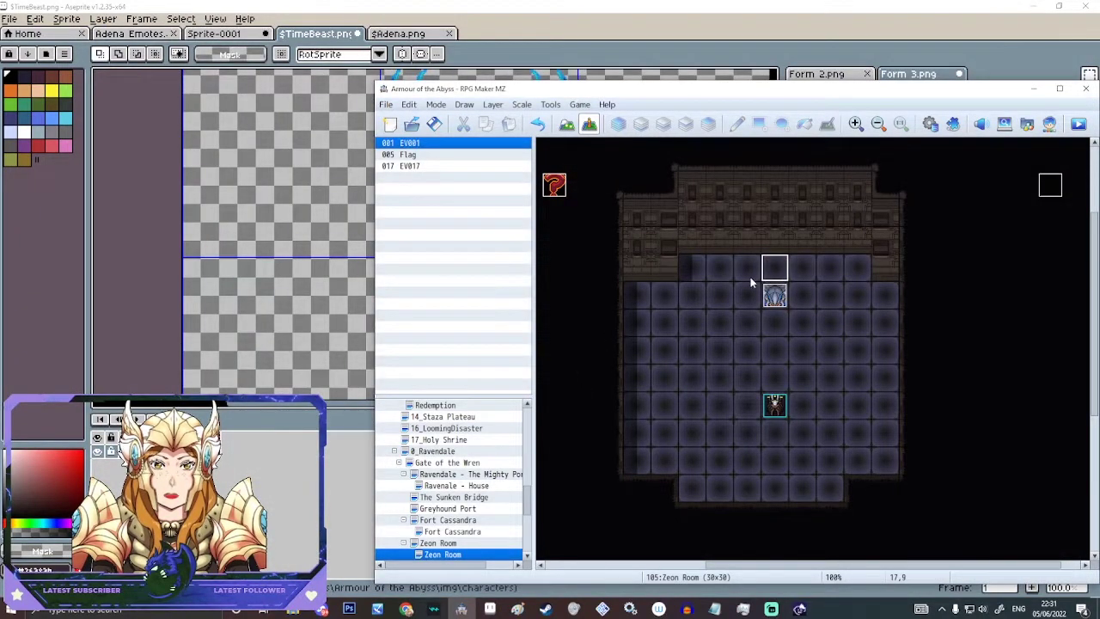
# - Move the question-mark event EV017 onto the top wall, then back left and lower
pyautogui.click(740, 273)
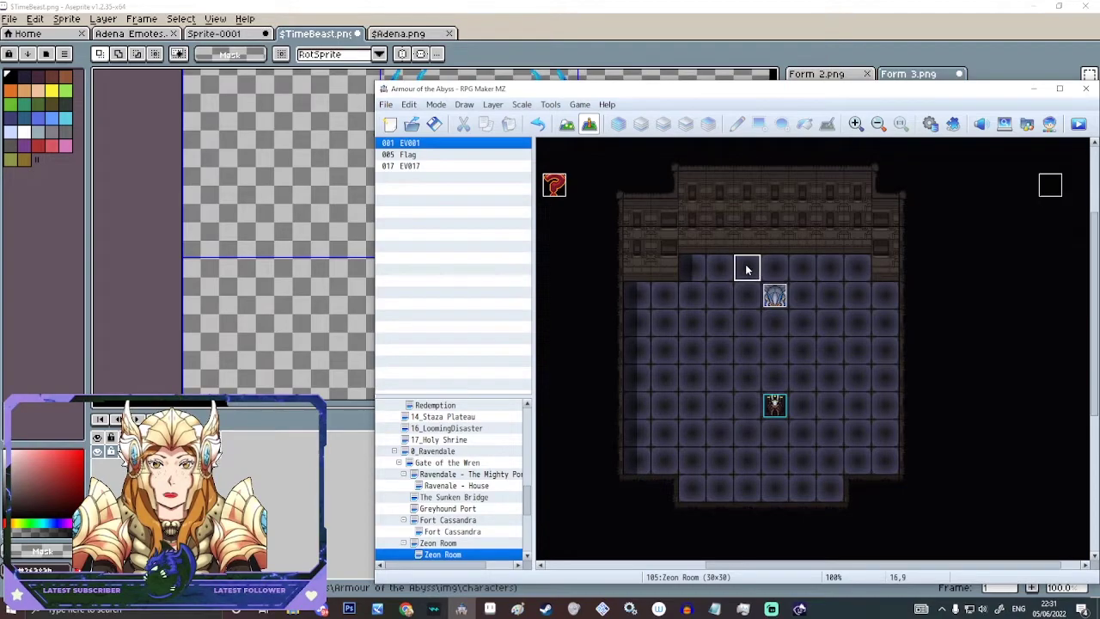
pyautogui.rightClick(572, 191)
pyautogui.click(564, 191)
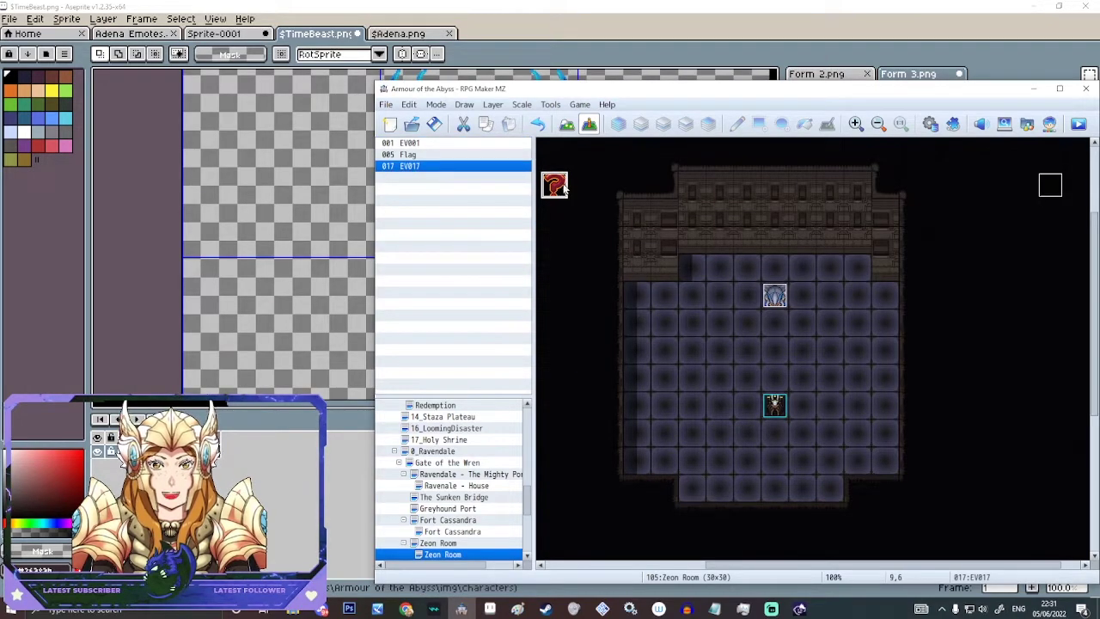
pyautogui.moveTo(744, 256); pyautogui.dragTo(747, 240)
pyautogui.rightClick(747, 239)
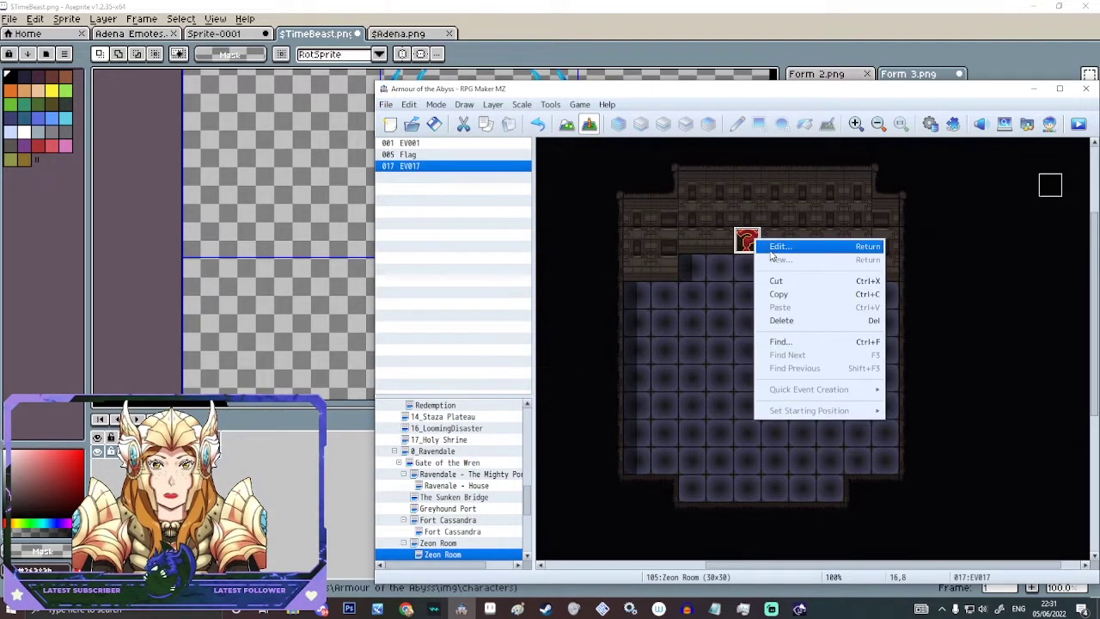
pyautogui.click(773, 249)
pyautogui.click(893, 530)
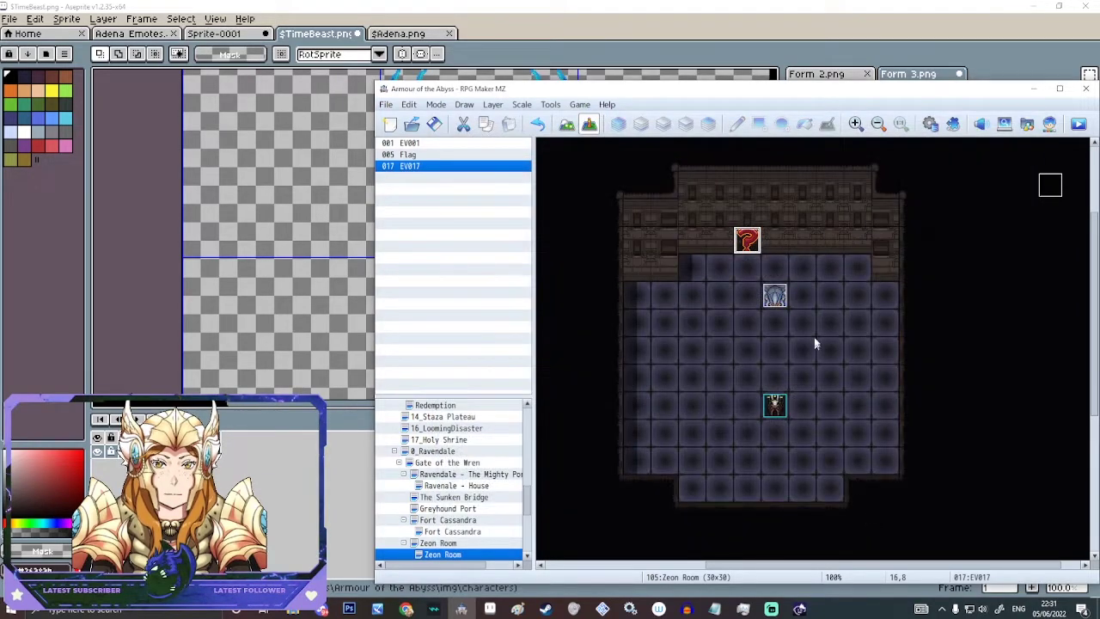
pyautogui.moveTo(565, 251); pyautogui.dragTo(560, 247)
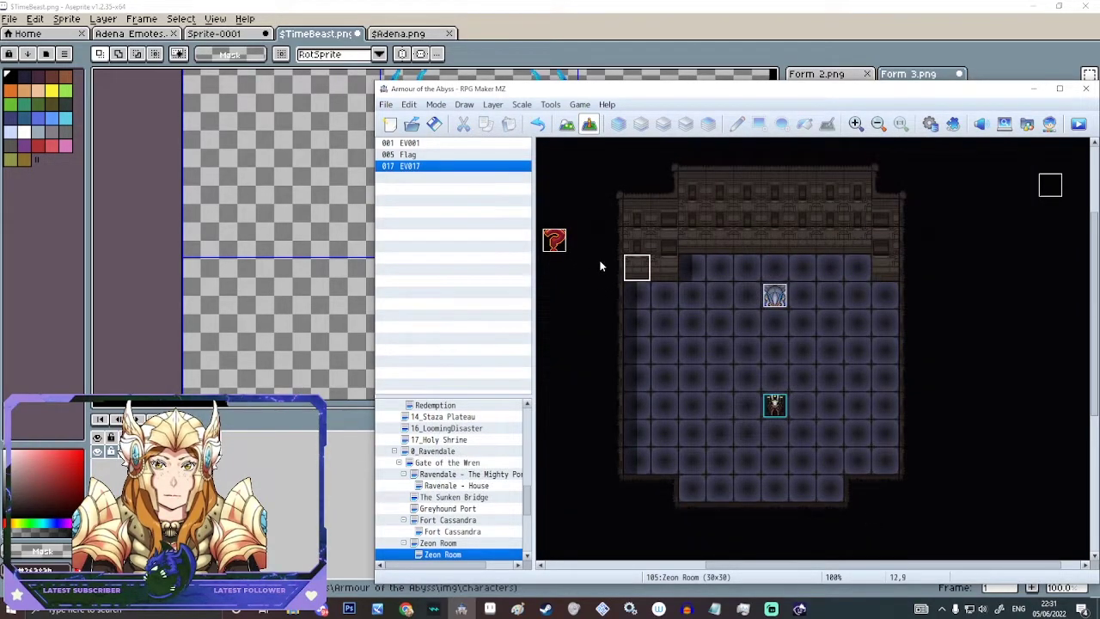
# - Create event EV002 at tile 14,10 using the red X from Small characters
pyautogui.rightClick(696, 297)
pyautogui.click(730, 326)
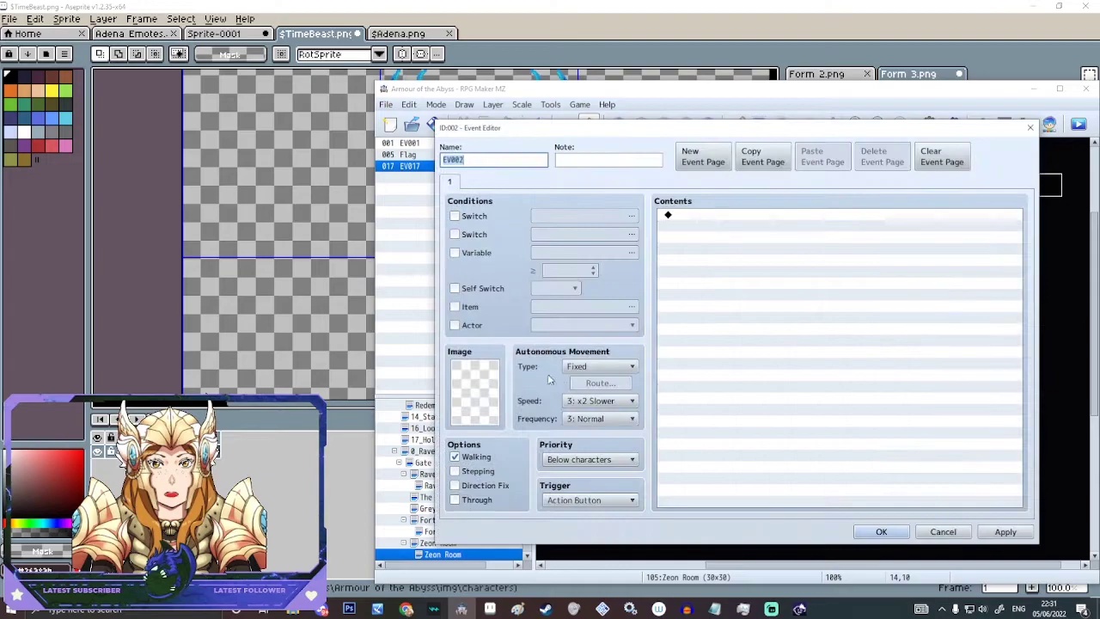
pyautogui.doubleClick(472, 404)
pyautogui.scroll(-15, 600, 297)
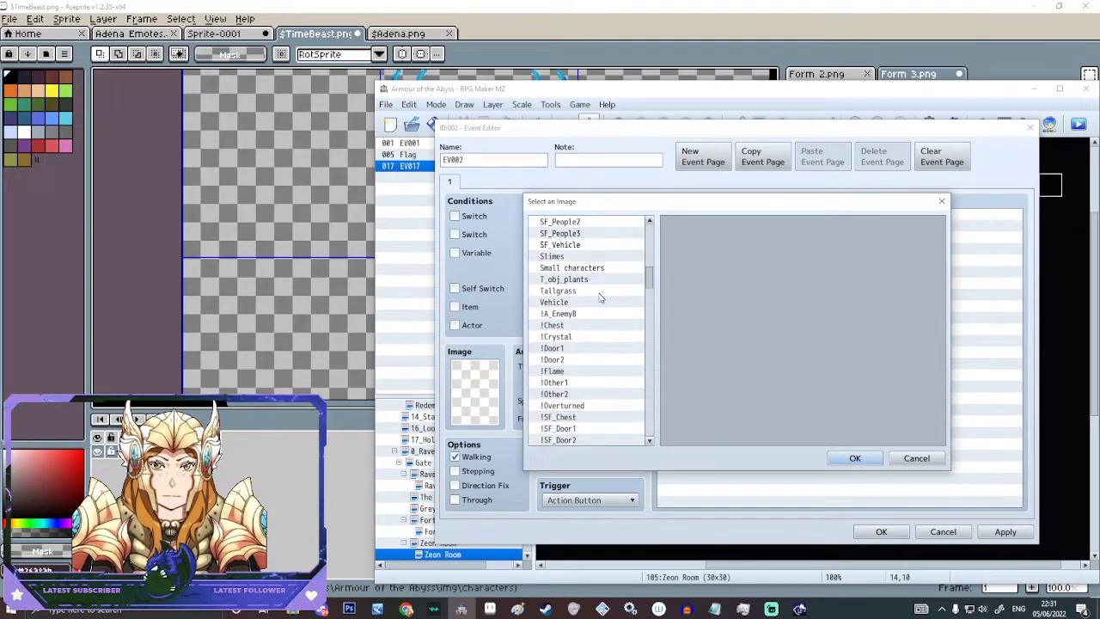
pyautogui.click(589, 268)
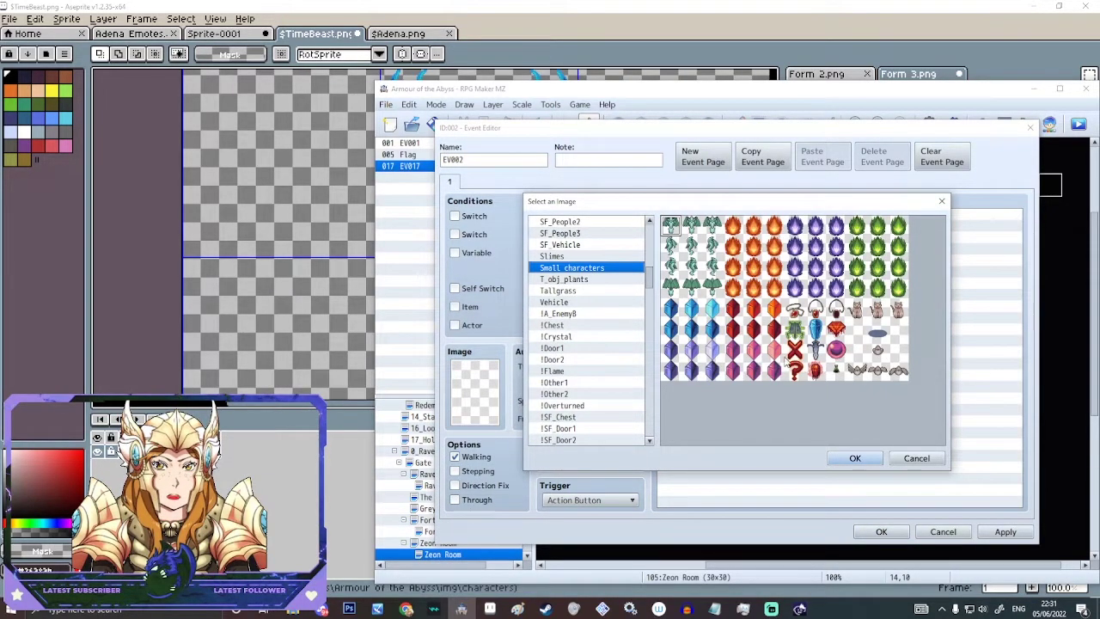
pyautogui.click(794, 348)
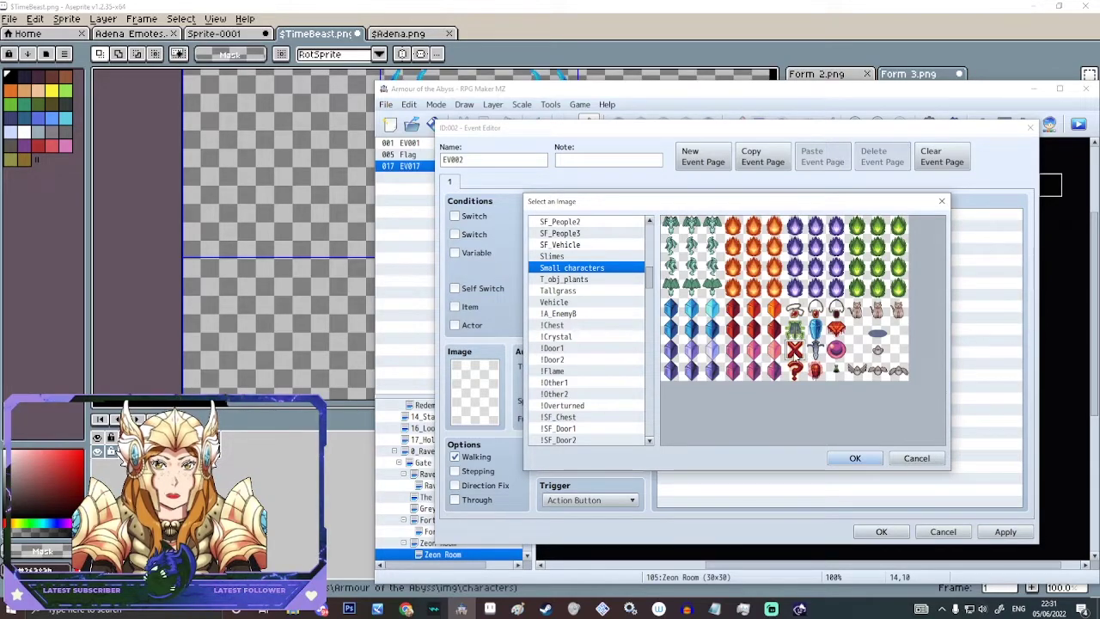
pyautogui.click(855, 458)
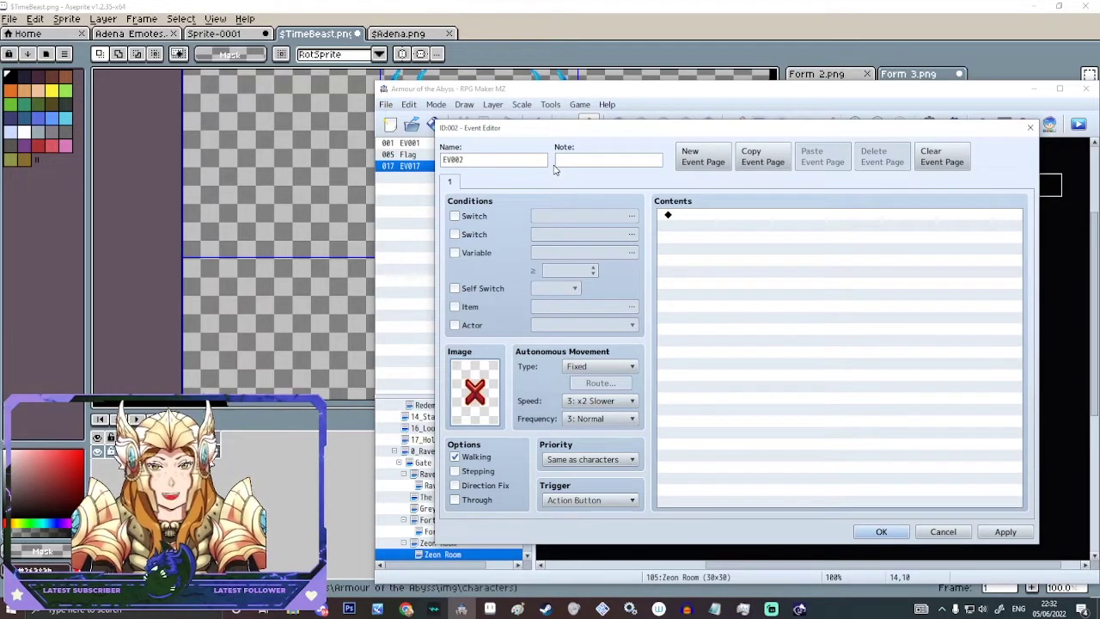
pyautogui.click(878, 534)
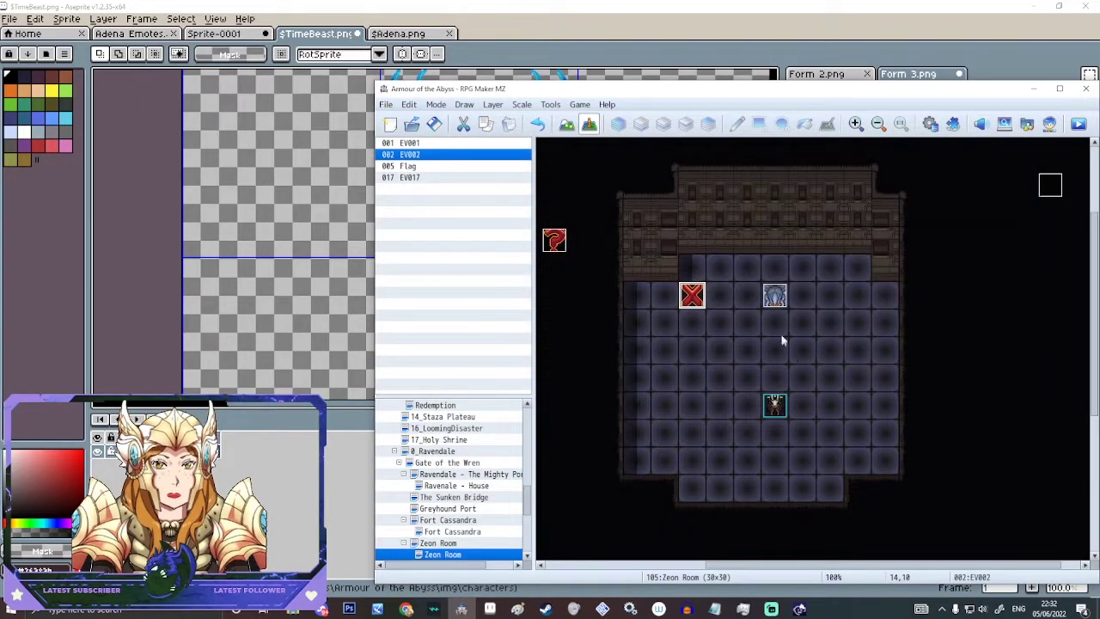
pyautogui.click(691, 295)
# - Delete the EV002 event from the Zeon Room map
pyautogui.press('Delete')
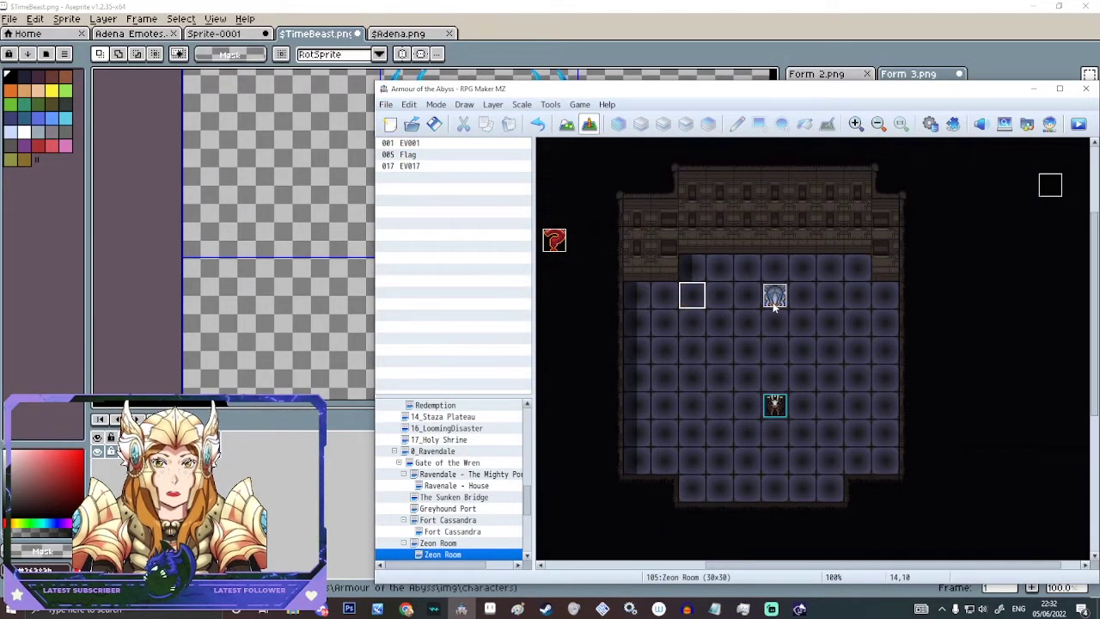
pyautogui.moveTo(774, 296)
pyautogui.mouseDown()
pyautogui.moveTo(719, 296)
pyautogui.moveTo(730, 308)
pyautogui.moveTo(770, 308)
pyautogui.mouseUp()
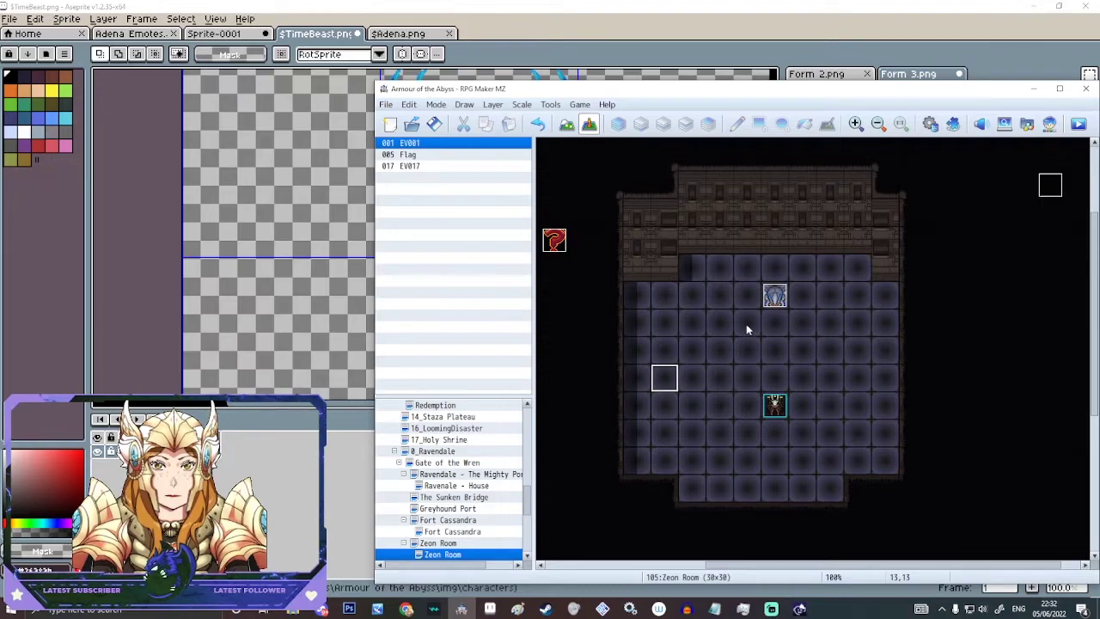
pyautogui.click(692, 351)
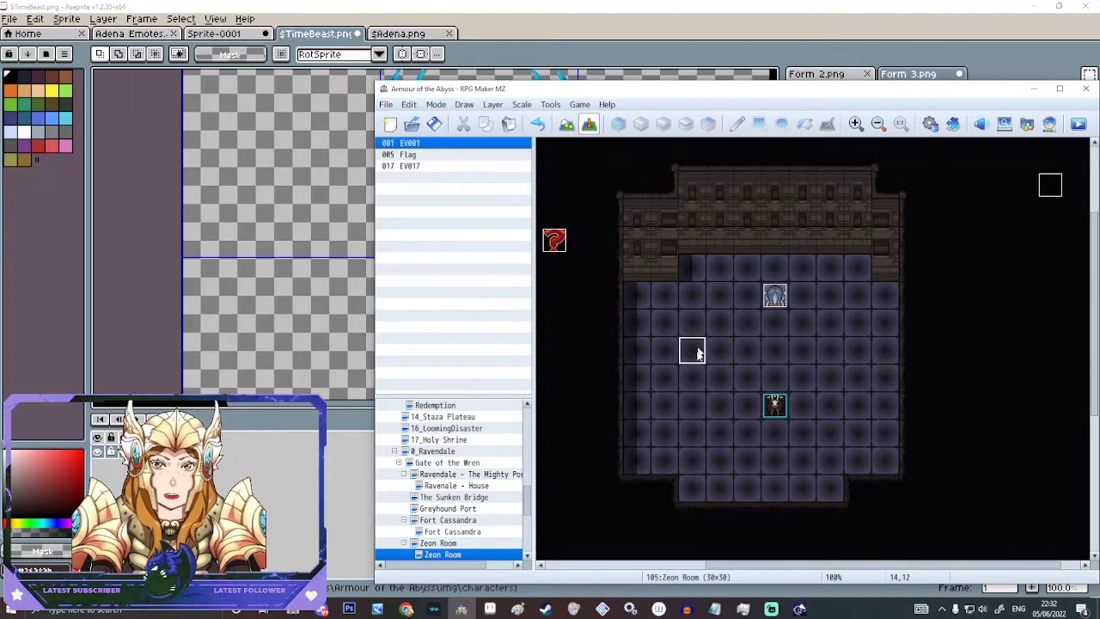
pyautogui.hotkey('ctrl', 'v')
# - Create a torch event using the $Torch_Right_Left_low sprite, then delete it again
pyautogui.rightClick(695, 354)
pyautogui.click(713, 364)
pyautogui.doubleClick(474, 392)
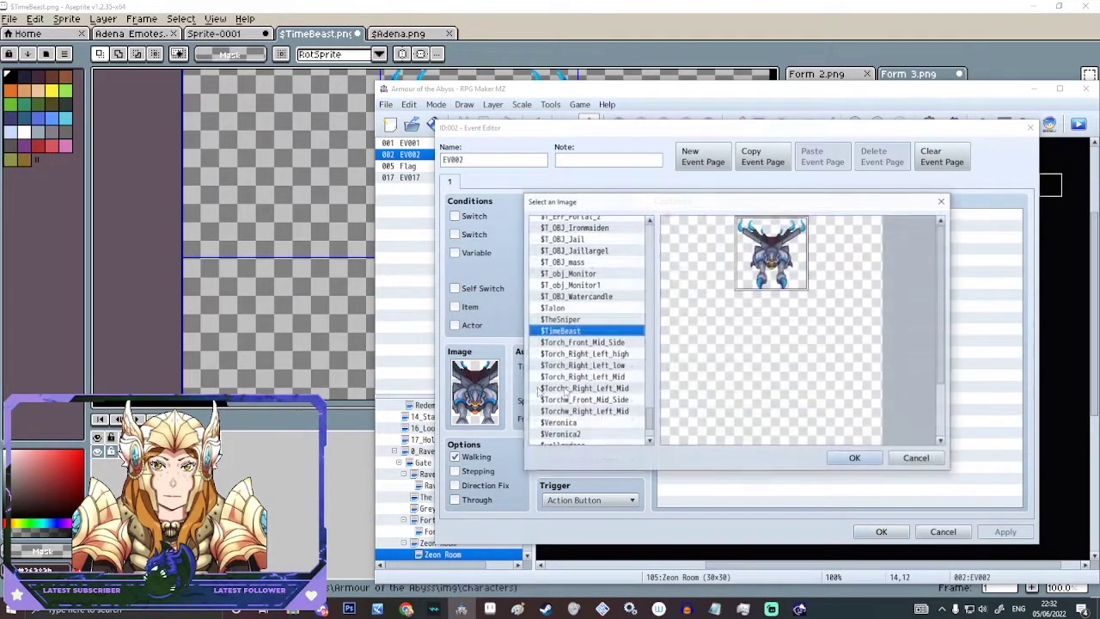
pyautogui.scroll(-1, 592, 331)
pyautogui.click(606, 320)
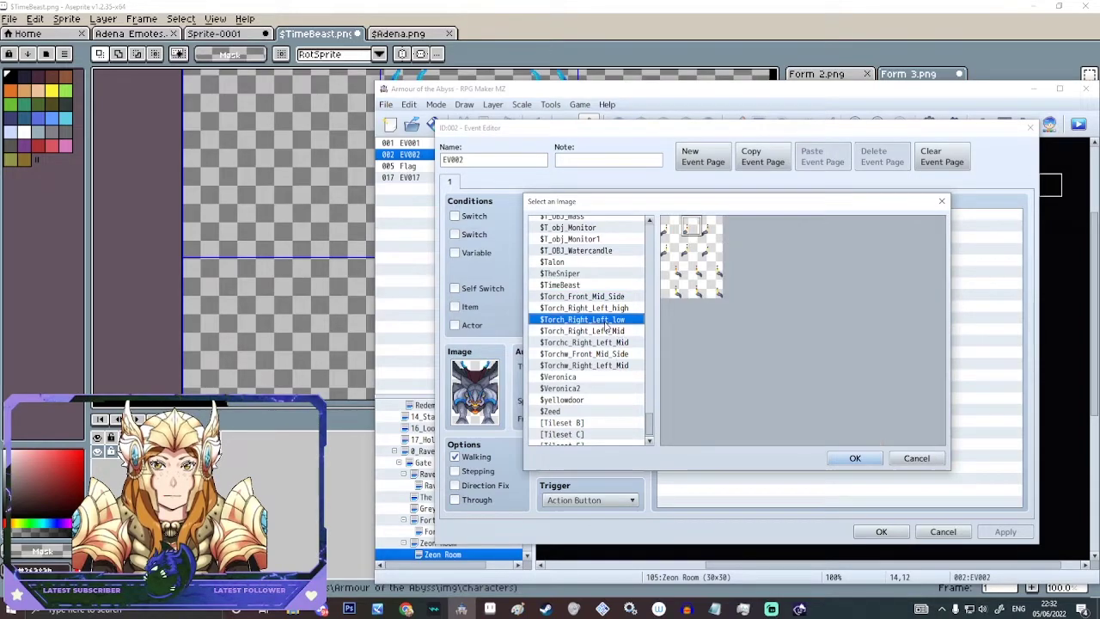
pyautogui.doubleClick(669, 230)
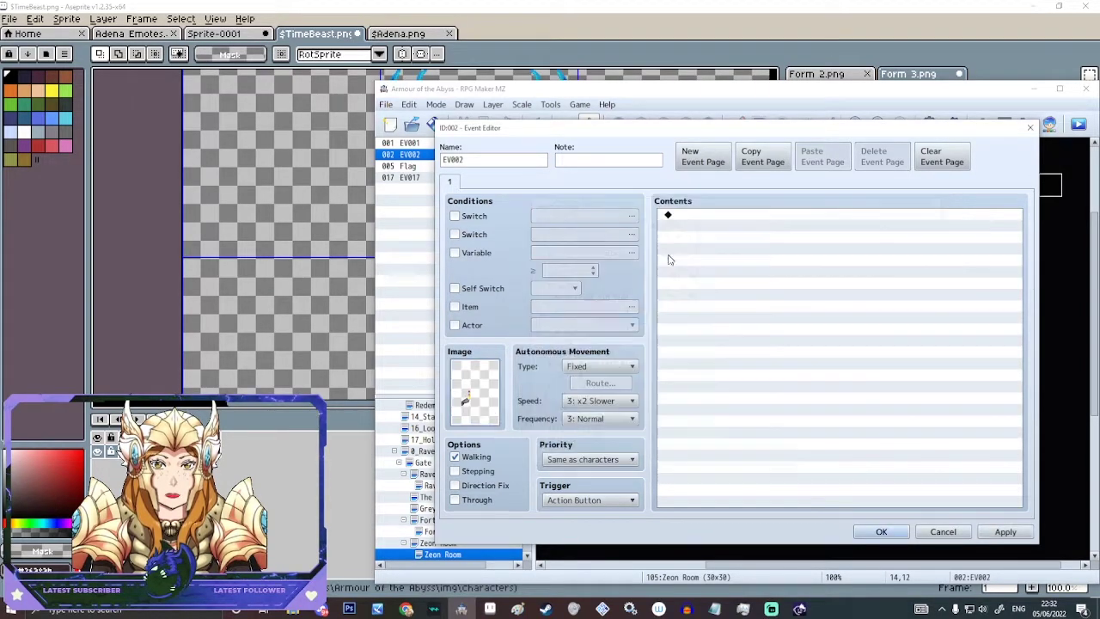
pyautogui.click(1030, 127)
pyautogui.click(778, 357)
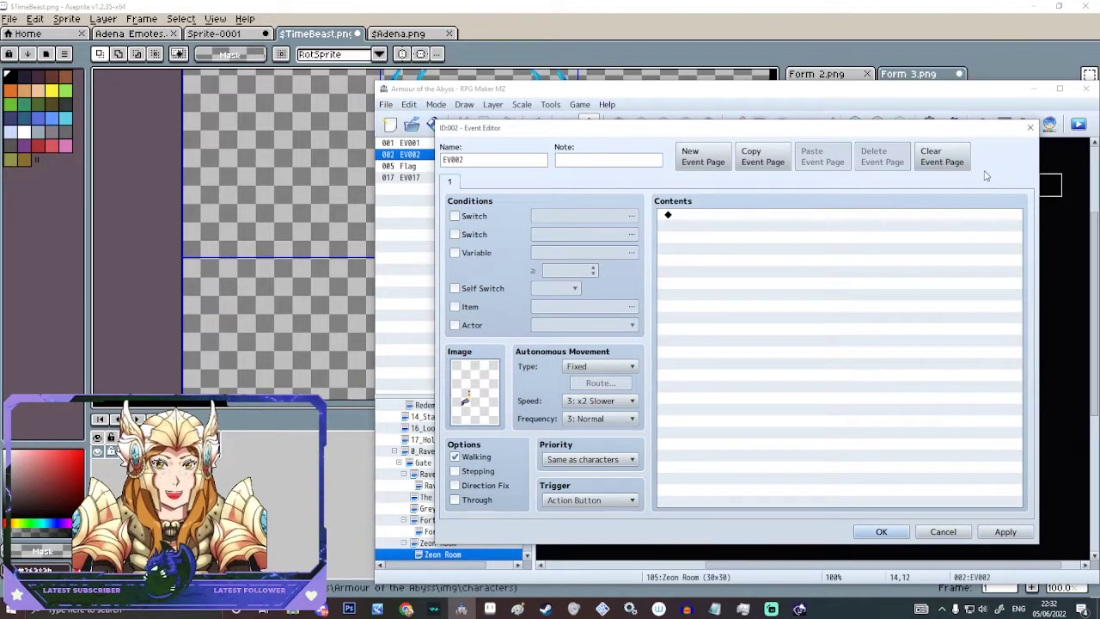
pyautogui.click(880, 531)
pyautogui.press('Delete')
pyautogui.scroll(10, 530, 445)
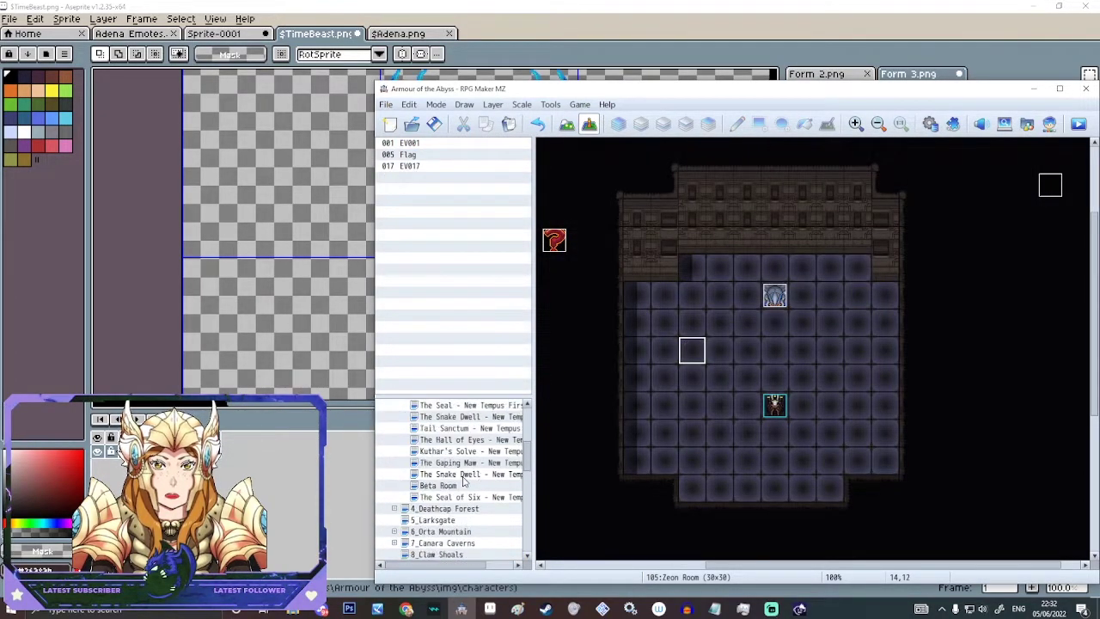
# - Browse the map tree past Dungeons and TEST MAP to open the Common Tiles map
pyautogui.scroll(5, 530, 444)
pyautogui.click(433, 439)
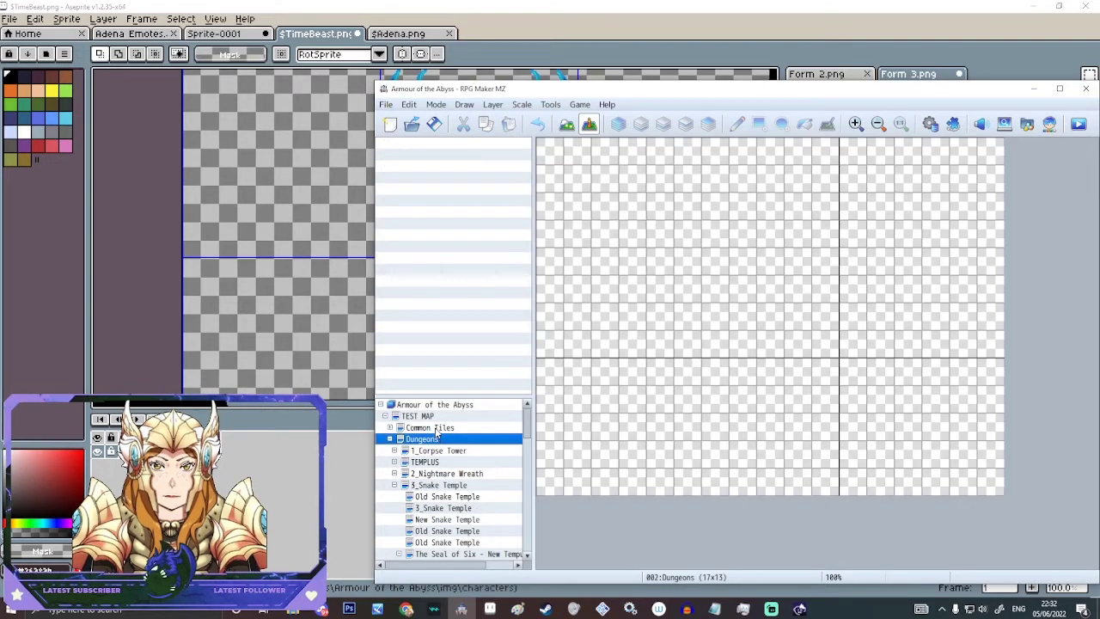
pyautogui.click(431, 419)
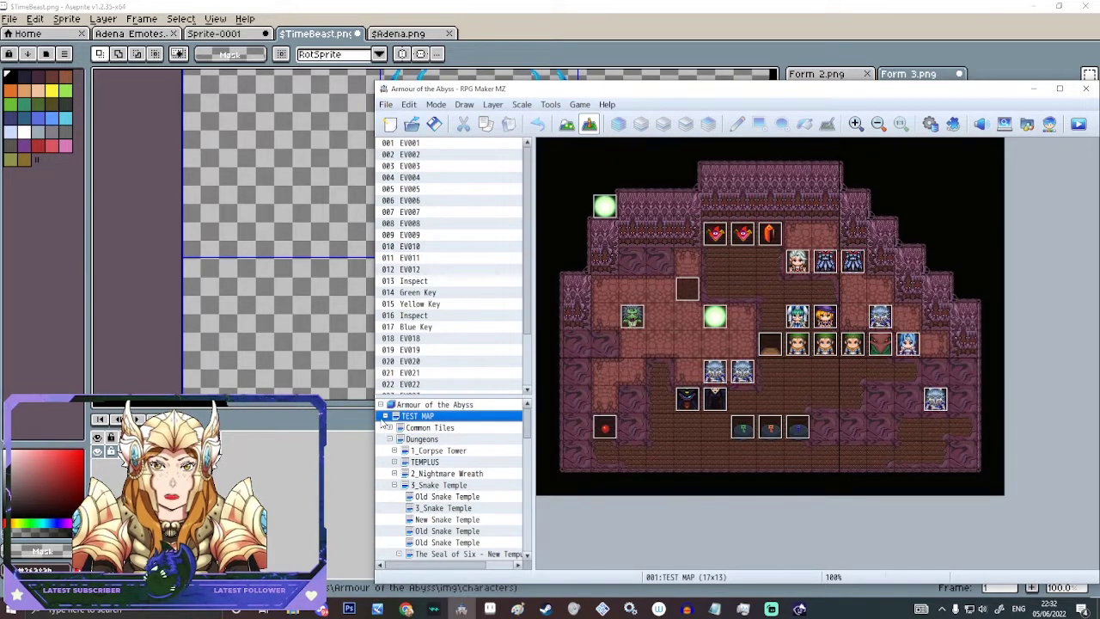
pyautogui.click(400, 428)
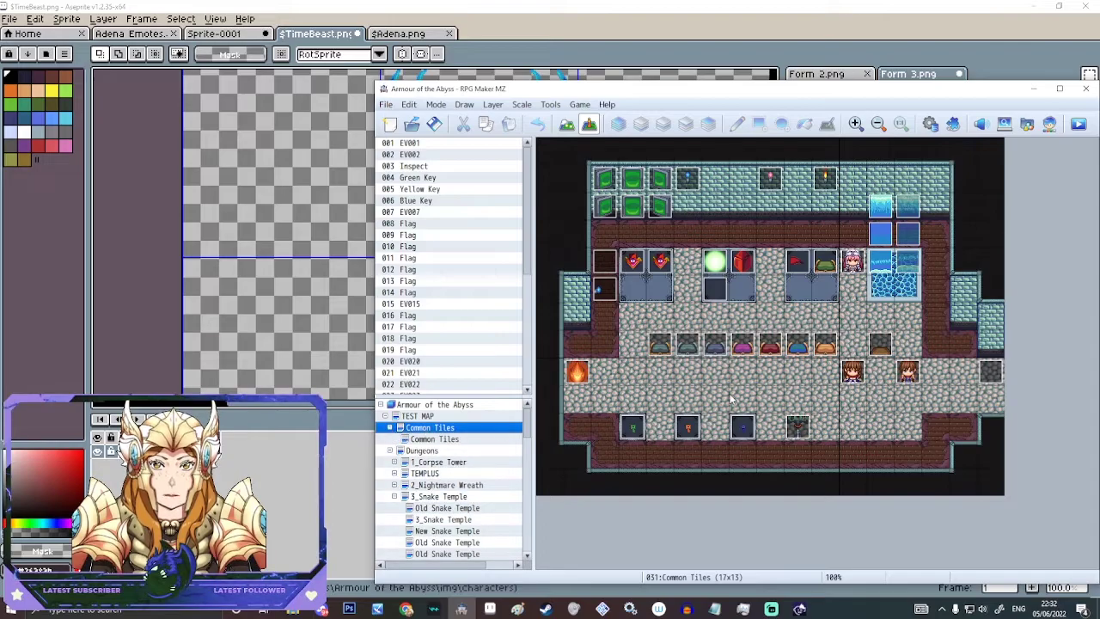
pyautogui.rightClick(755, 386)
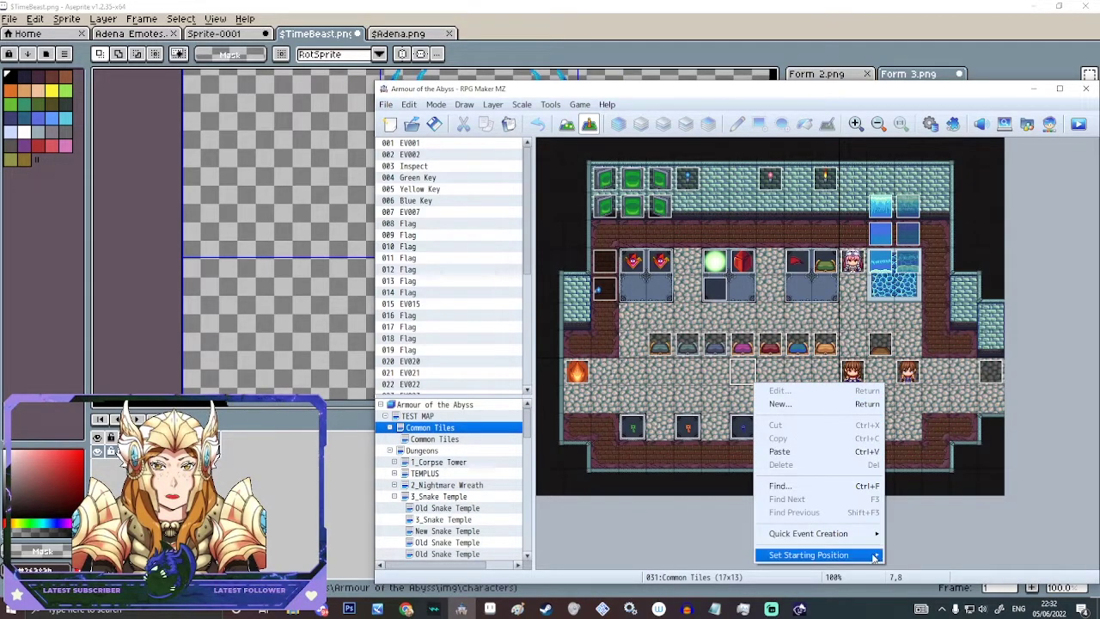
# - Set the central tile as the player's start and review EV020's $T_obj_Monitor1 image
pyautogui.moveTo(868, 554)
pyautogui.click(910, 554)
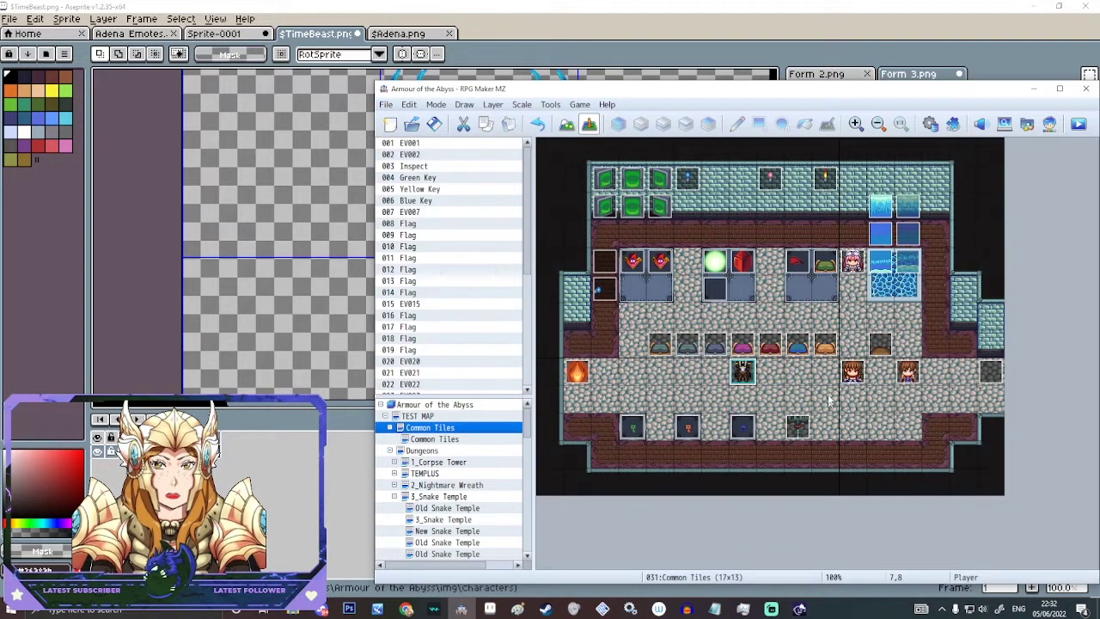
pyautogui.click(689, 176)
pyautogui.rightClick(644, 187)
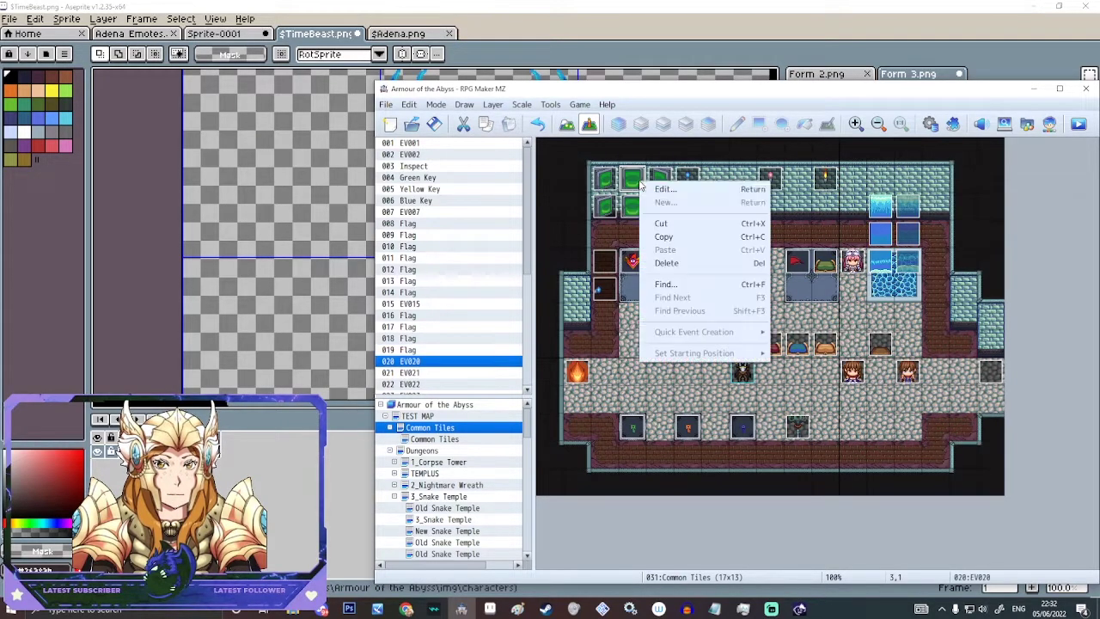
pyautogui.click(659, 189)
pyautogui.doubleClick(489, 395)
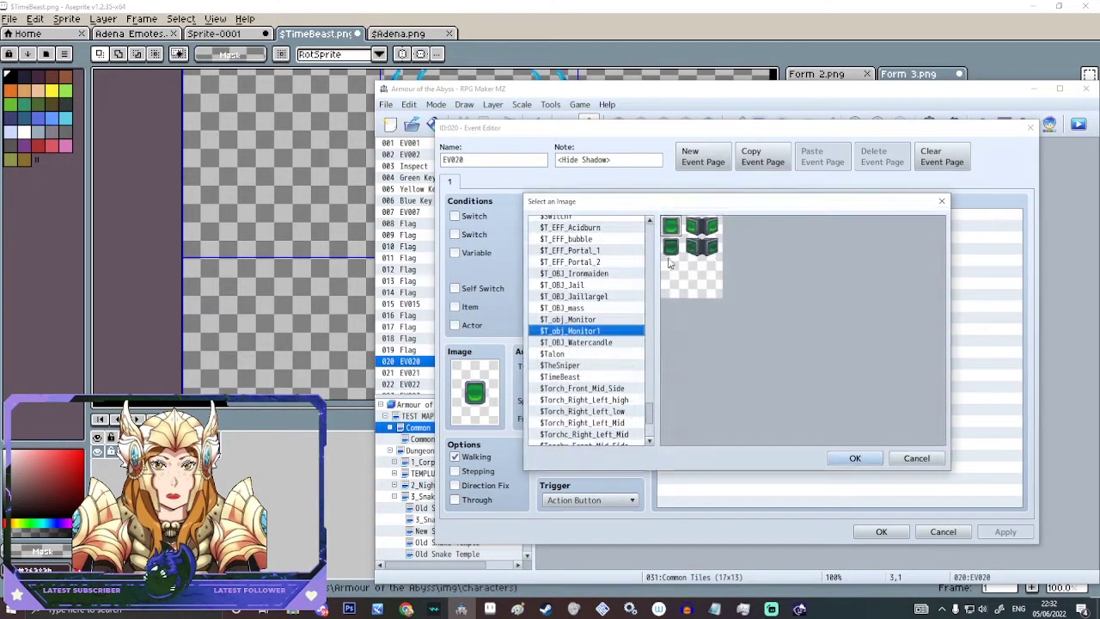
pyautogui.click(855, 458)
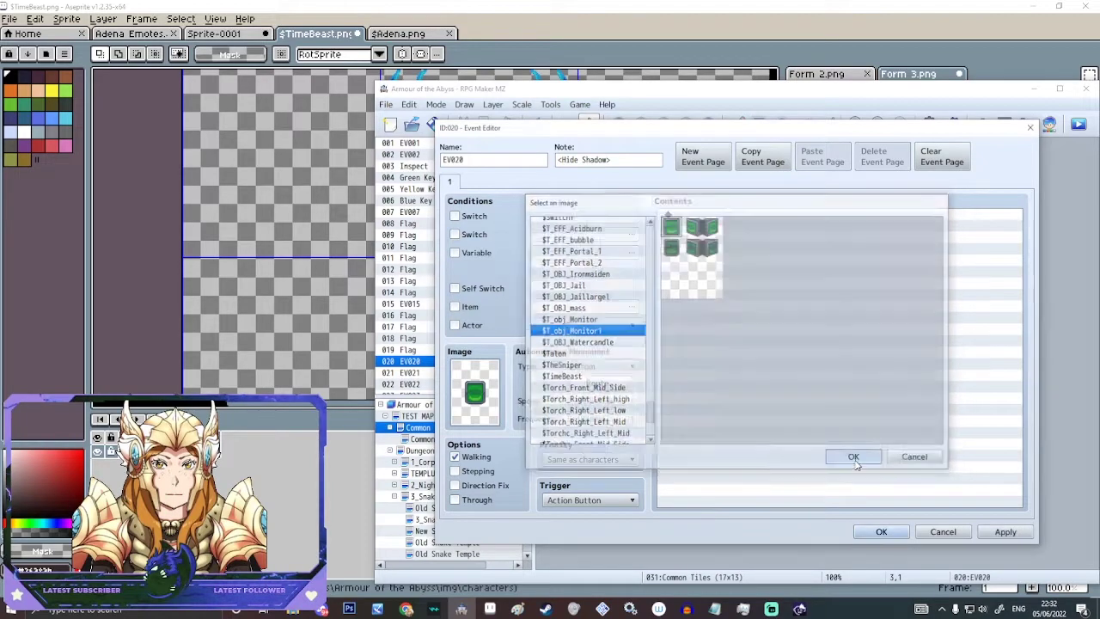
pyautogui.click(881, 531)
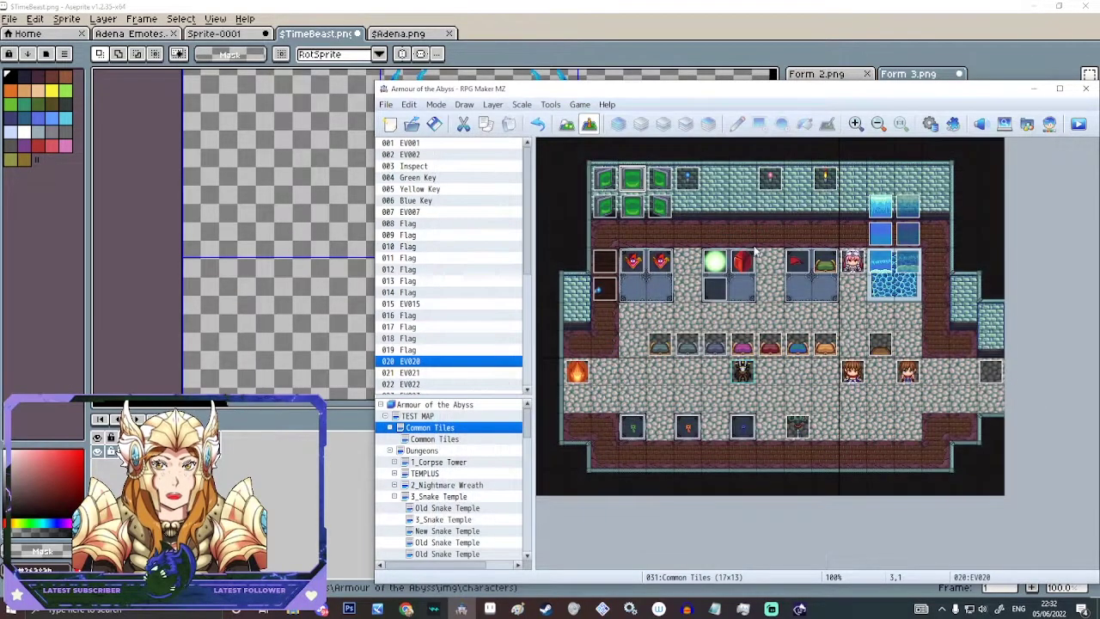
# - Review the 019 Flag and 008 Flag events, then save and launch a playtest
pyautogui.rightClick(778, 172)
pyautogui.click(795, 176)
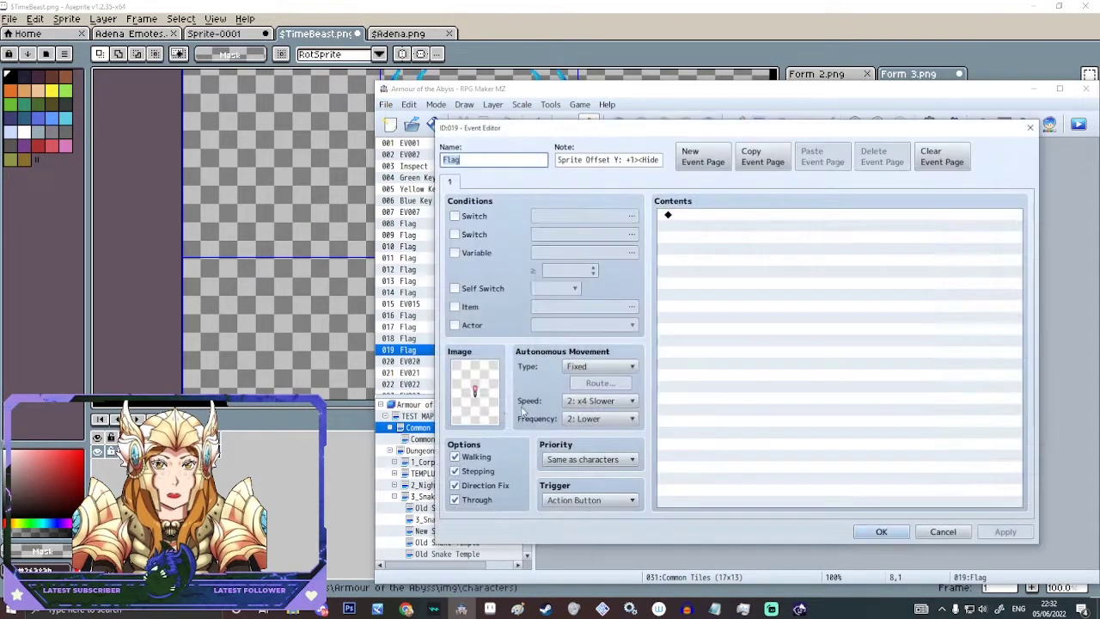
pyautogui.doubleClick(474, 392)
pyautogui.click(855, 458)
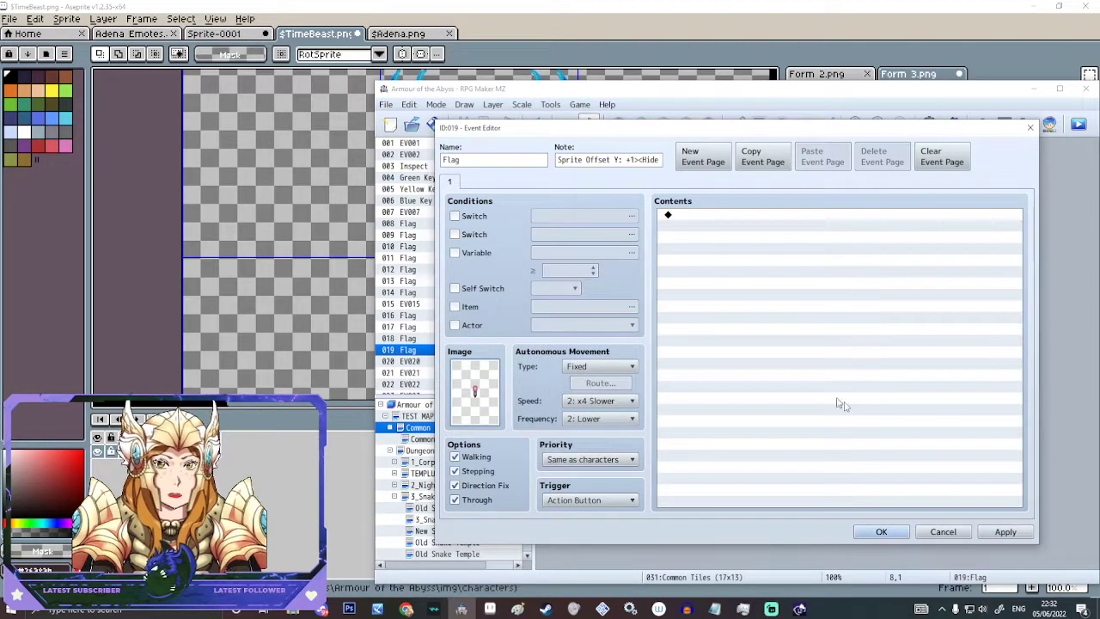
pyautogui.click(881, 531)
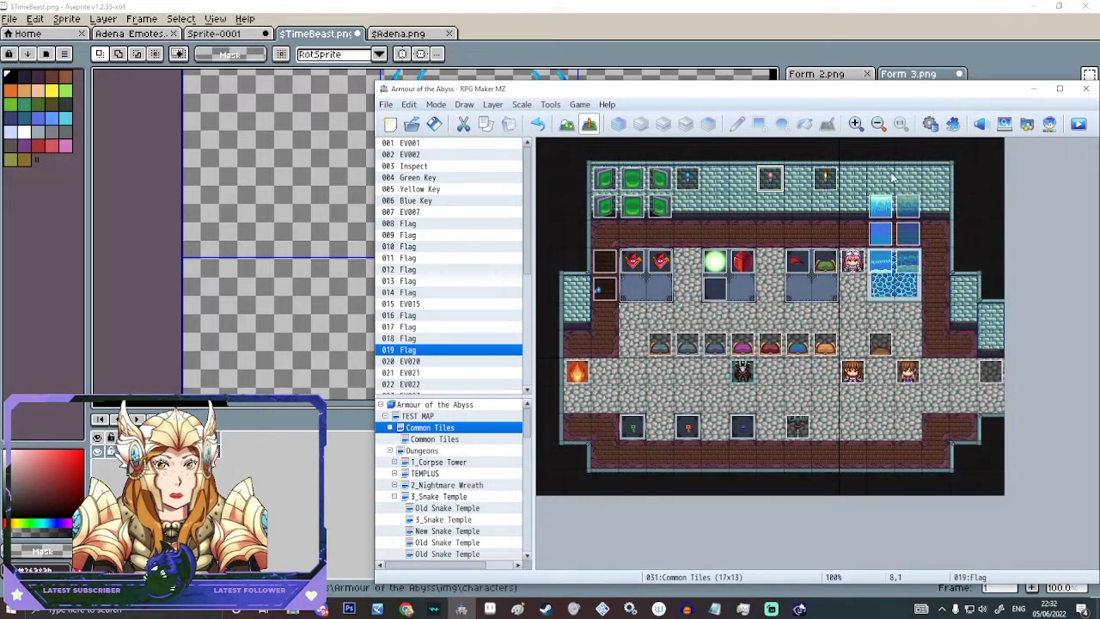
pyautogui.rightClick(888, 207)
pyautogui.click(902, 217)
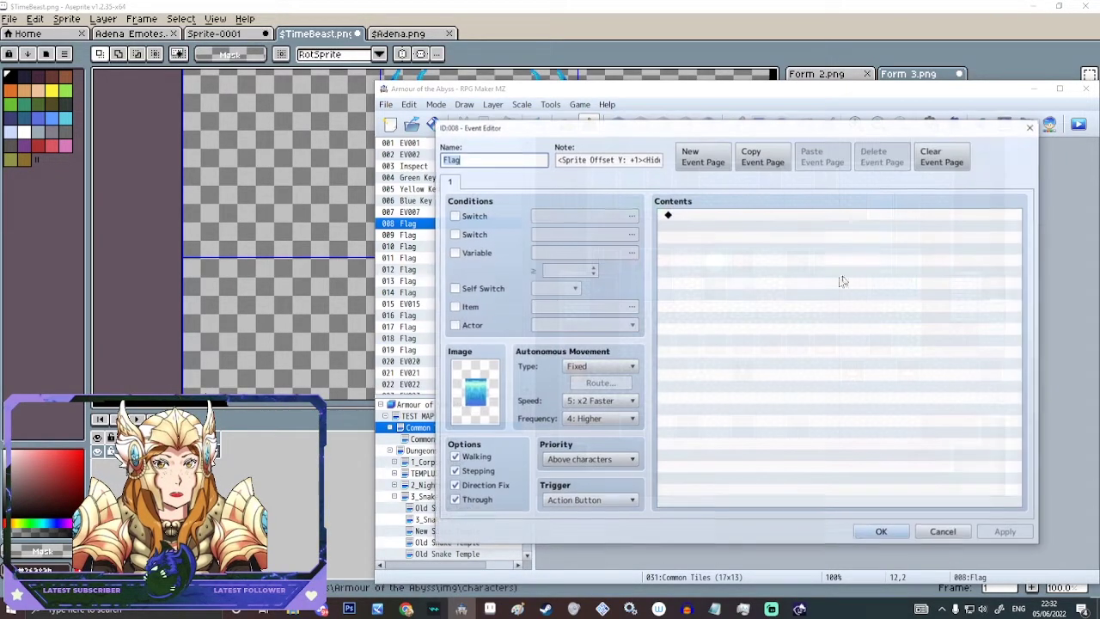
pyautogui.click(882, 531)
pyautogui.click(1084, 126)
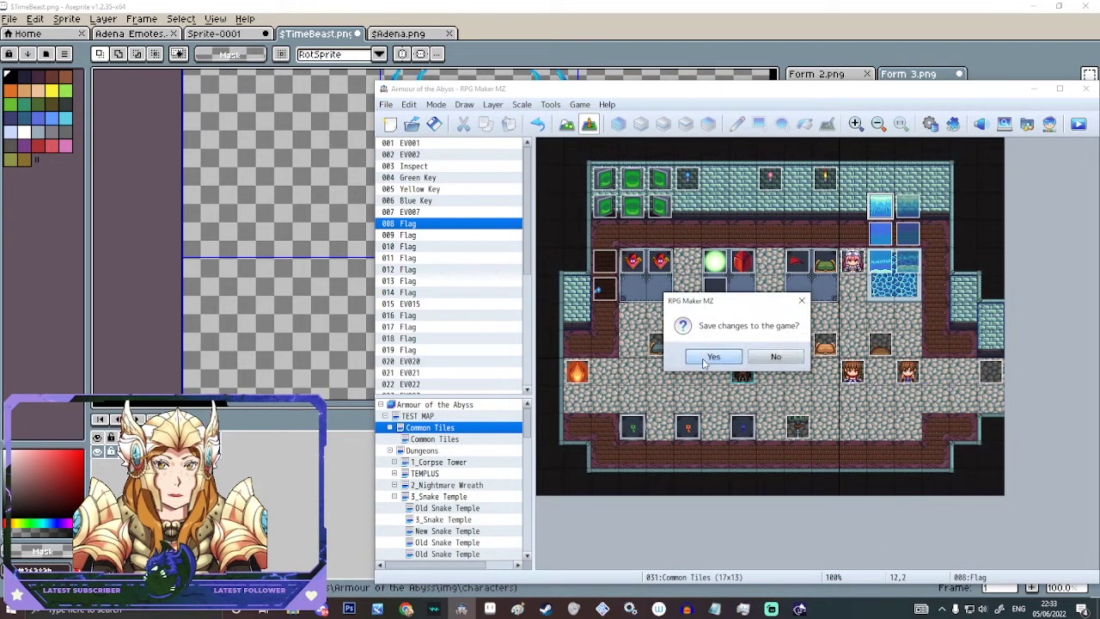
pyautogui.click(713, 355)
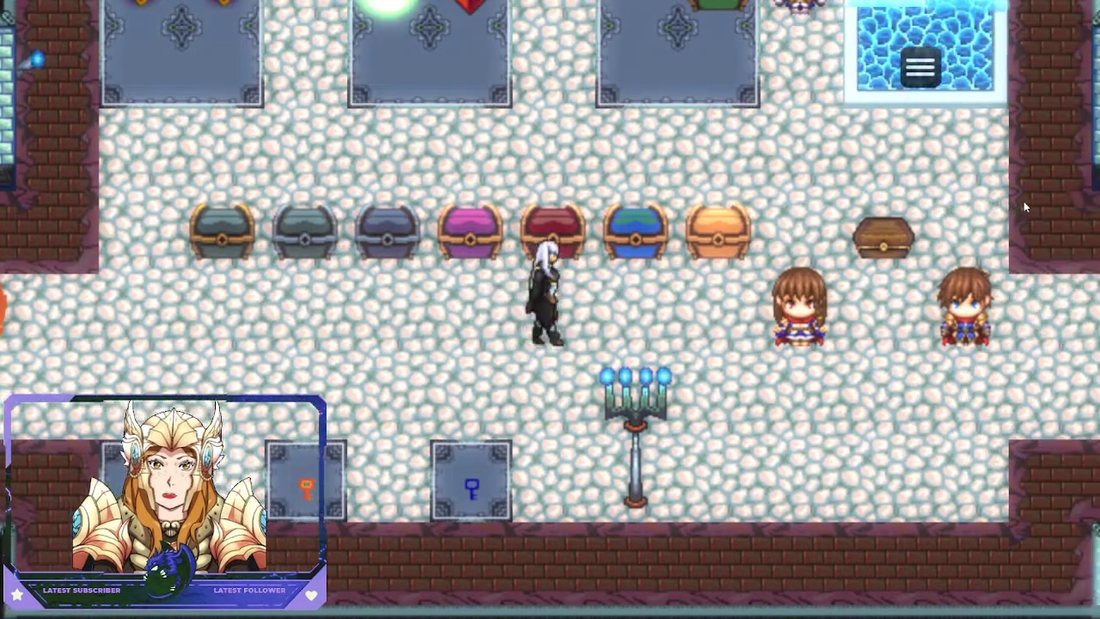
# - Walk the test character past the chests and pedestals into the waterfall pool and back
pyautogui.press('Left')
pyautogui.press('Up')
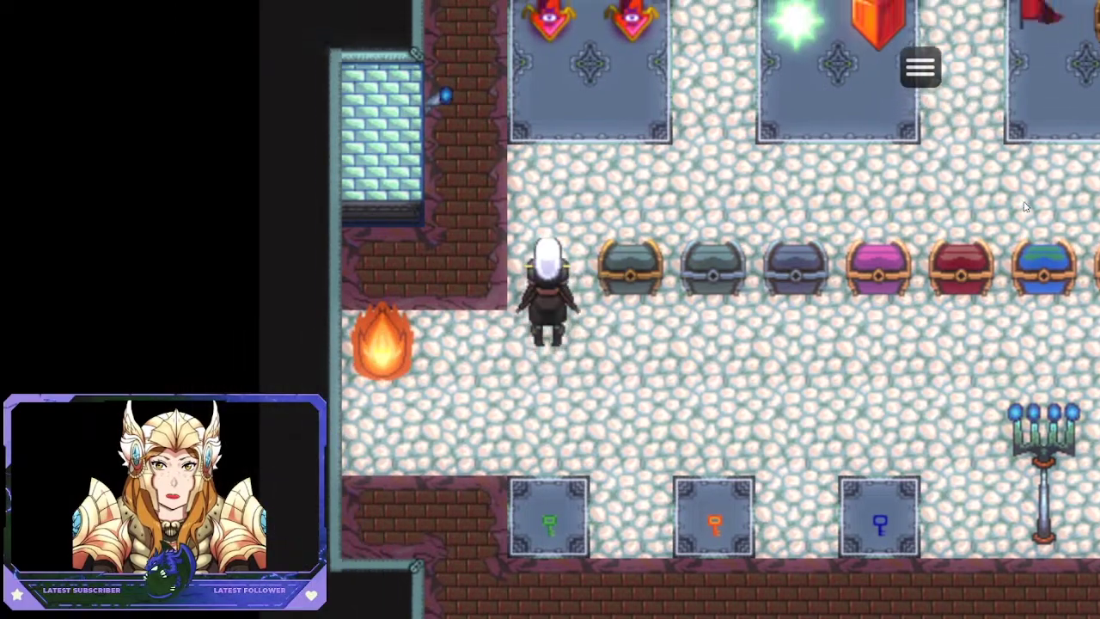
pyautogui.press('Right')
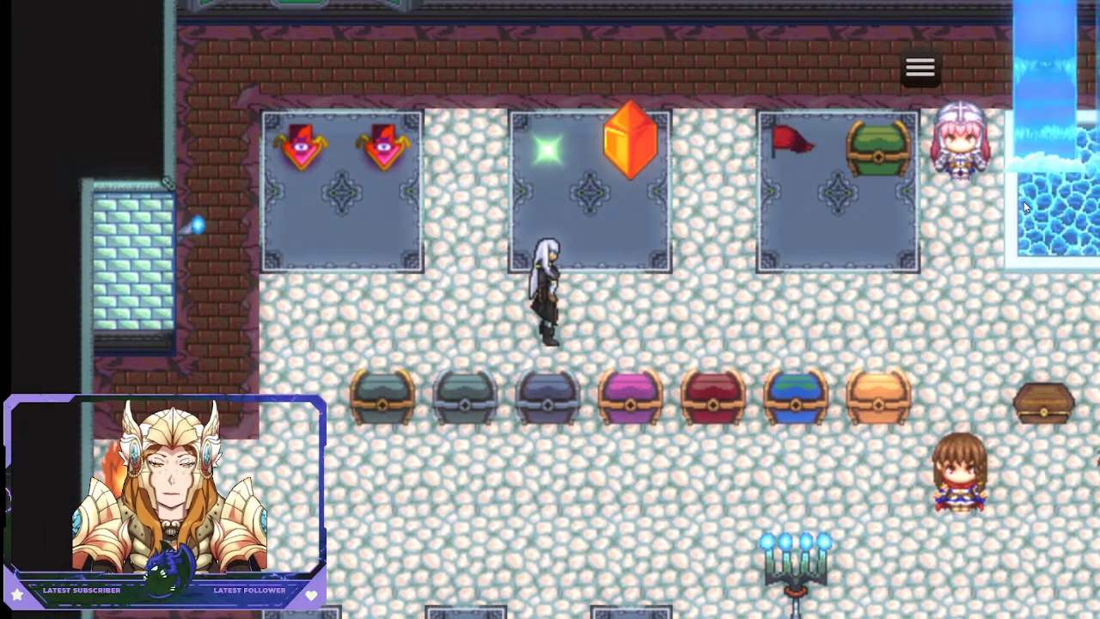
pyautogui.press('Right')
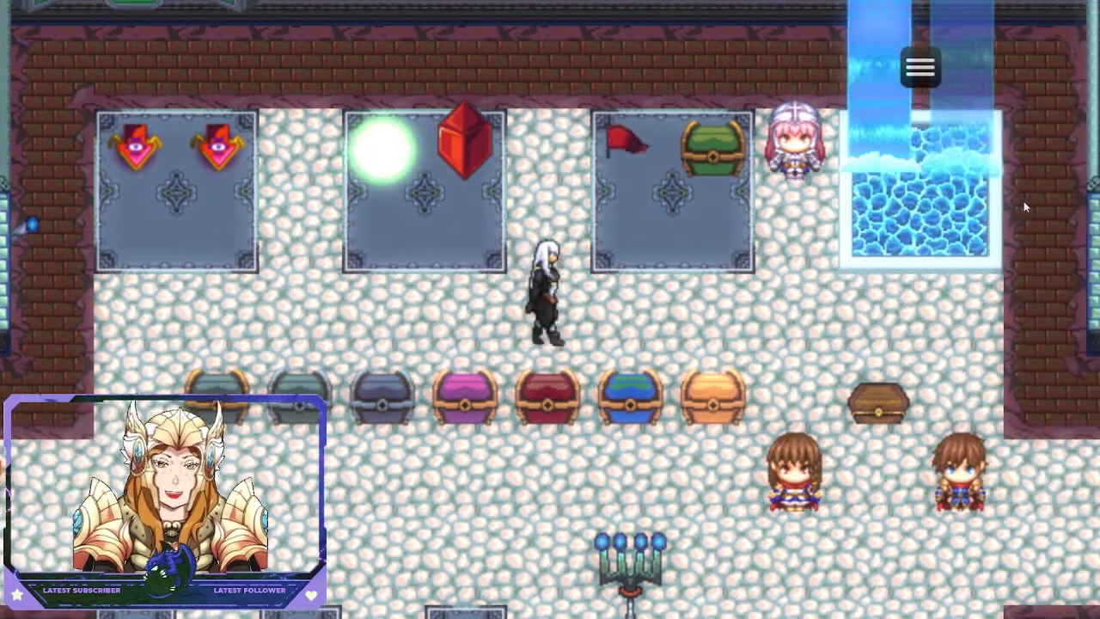
pyautogui.press('Right')
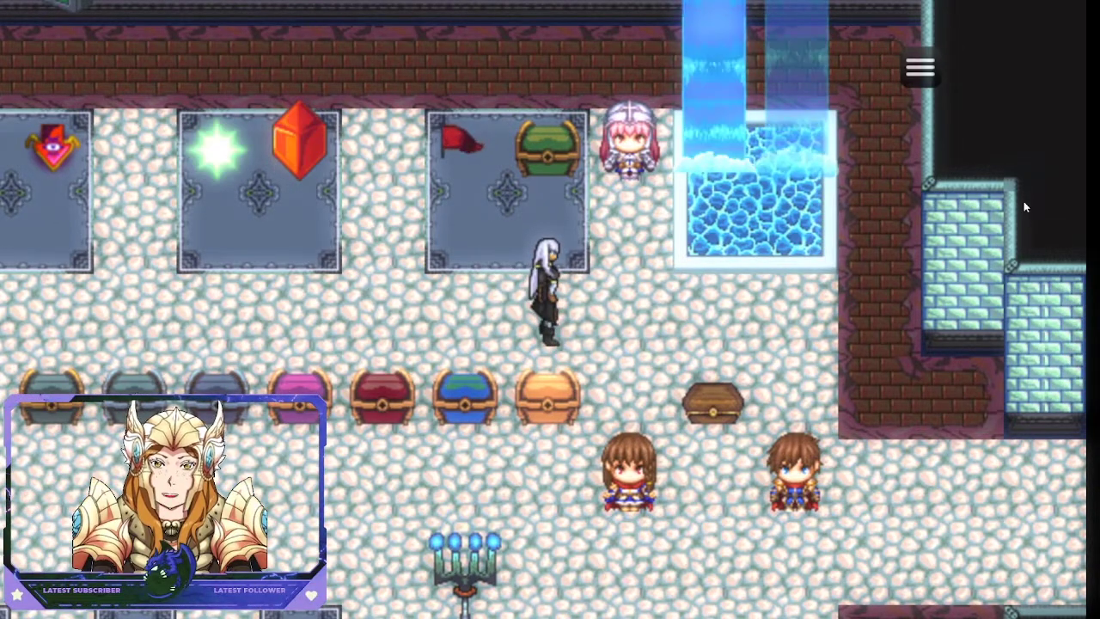
pyautogui.press('Right')
pyautogui.press('Up')
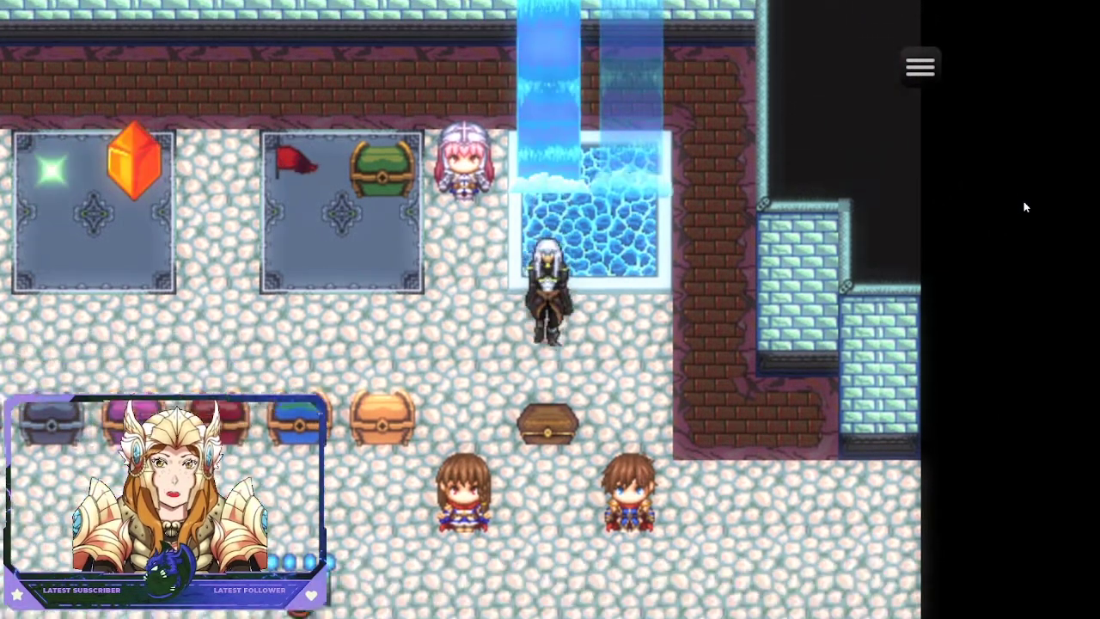
pyautogui.press('Up')
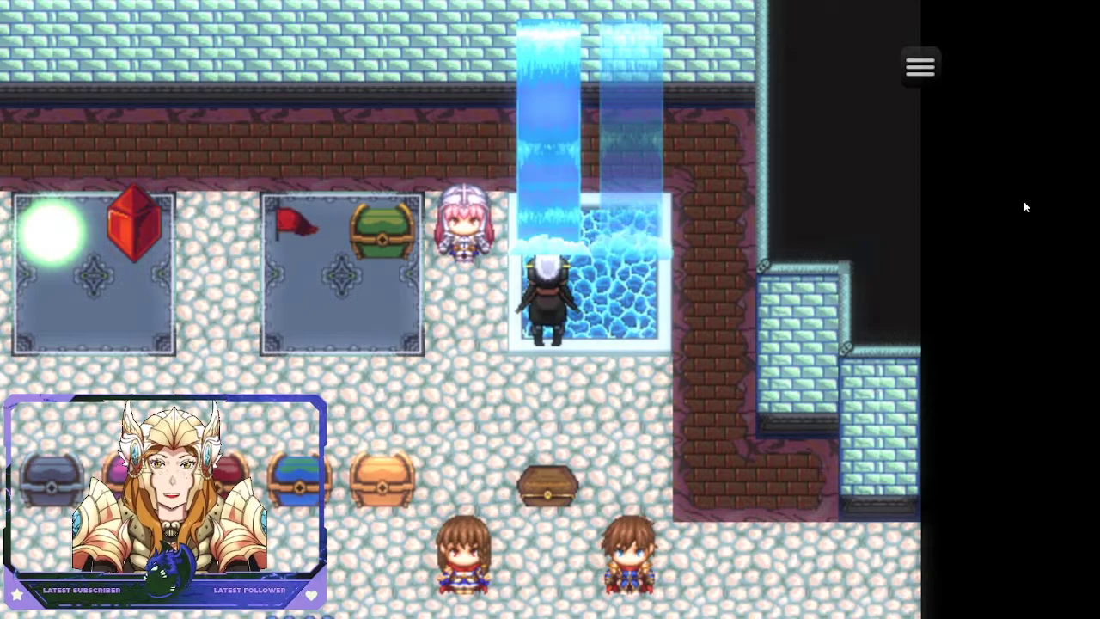
pyautogui.press('Left')
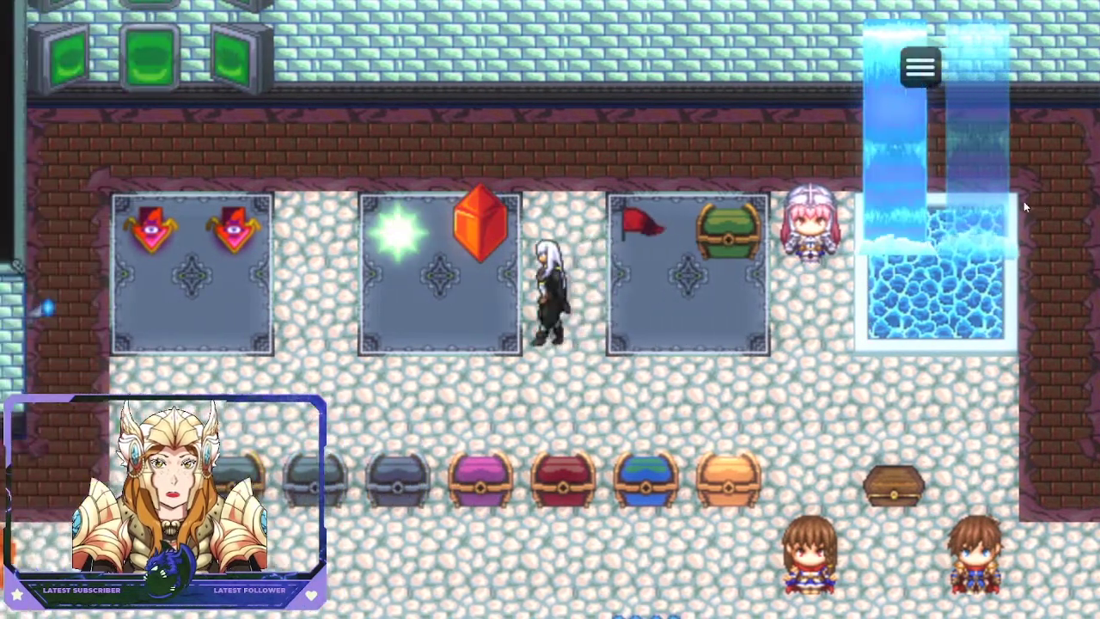
# - Walk the character along the upper wall, then down onto the right pedestal
pyautogui.press('Up')
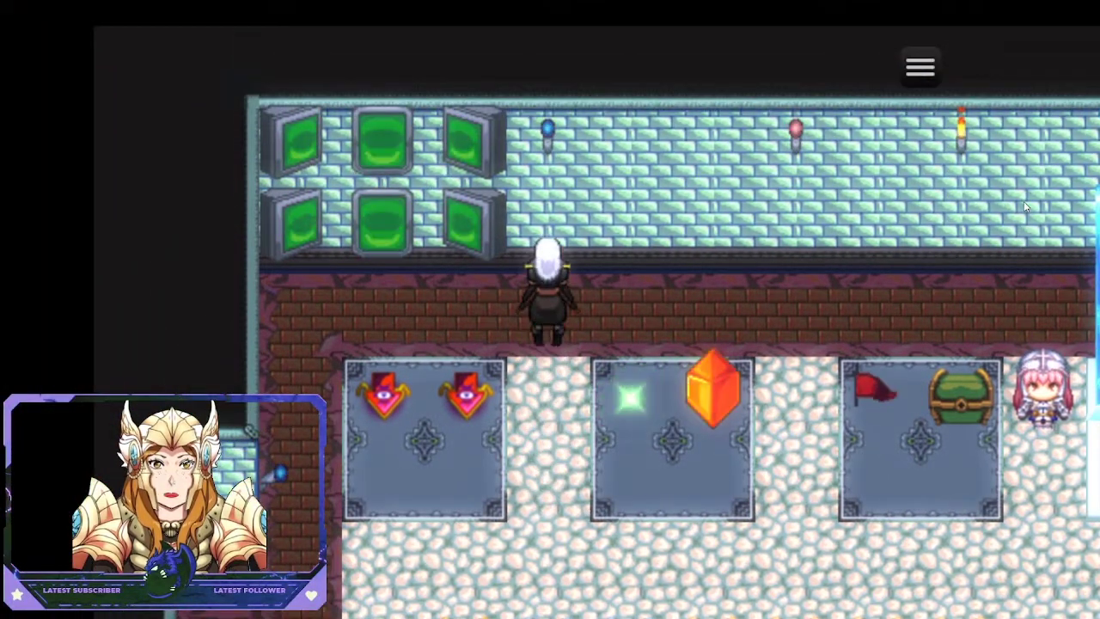
pyautogui.press('Left')
pyautogui.press('Right')
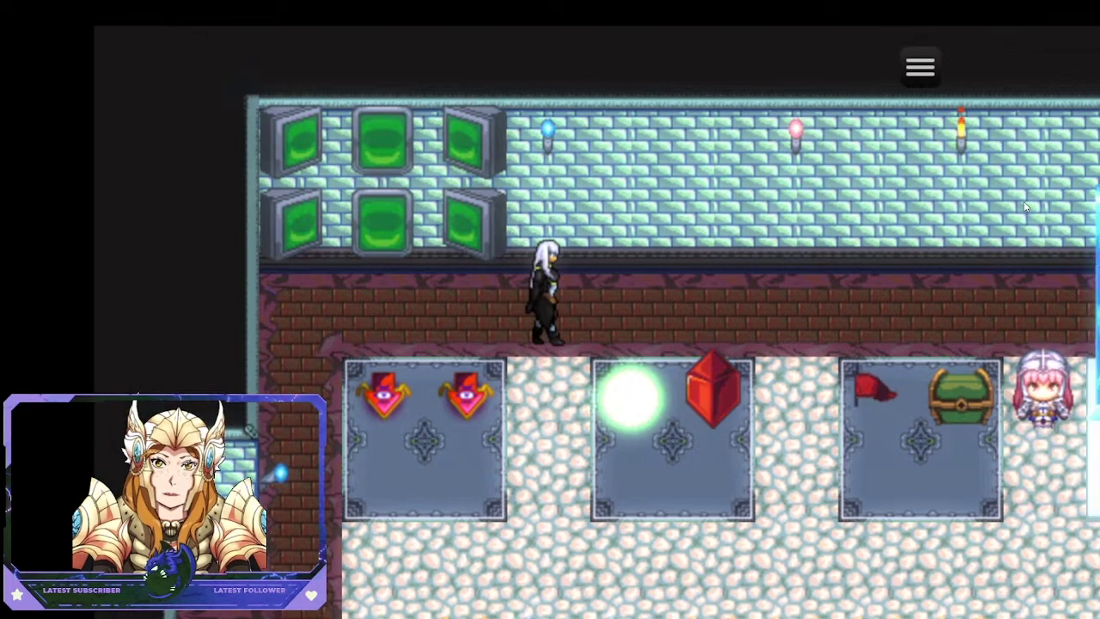
pyautogui.press('Right')
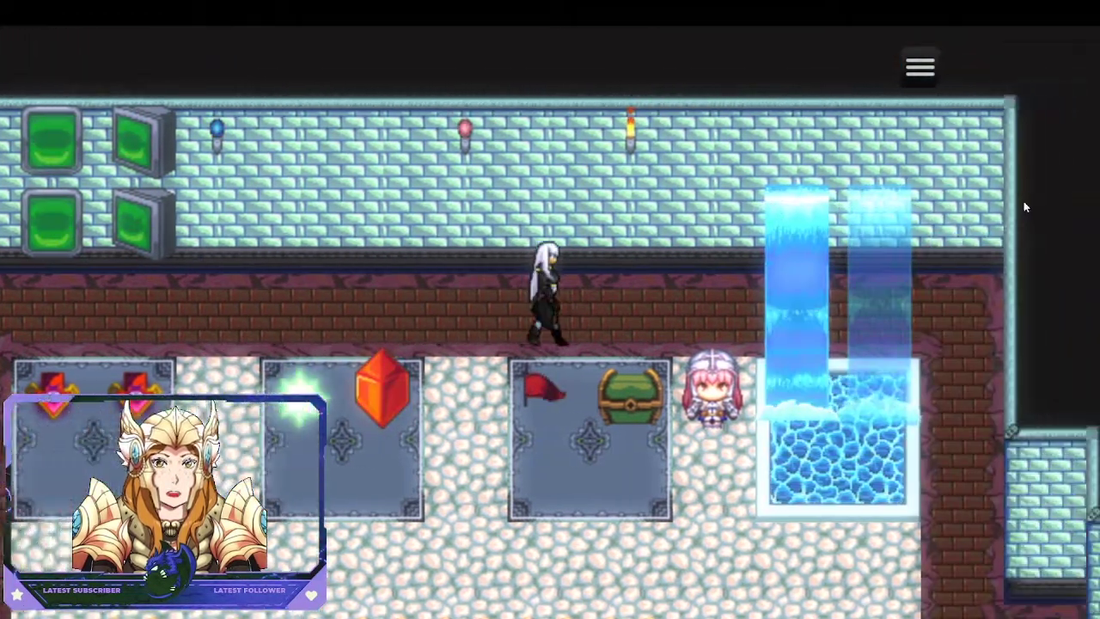
pyautogui.press('Left')
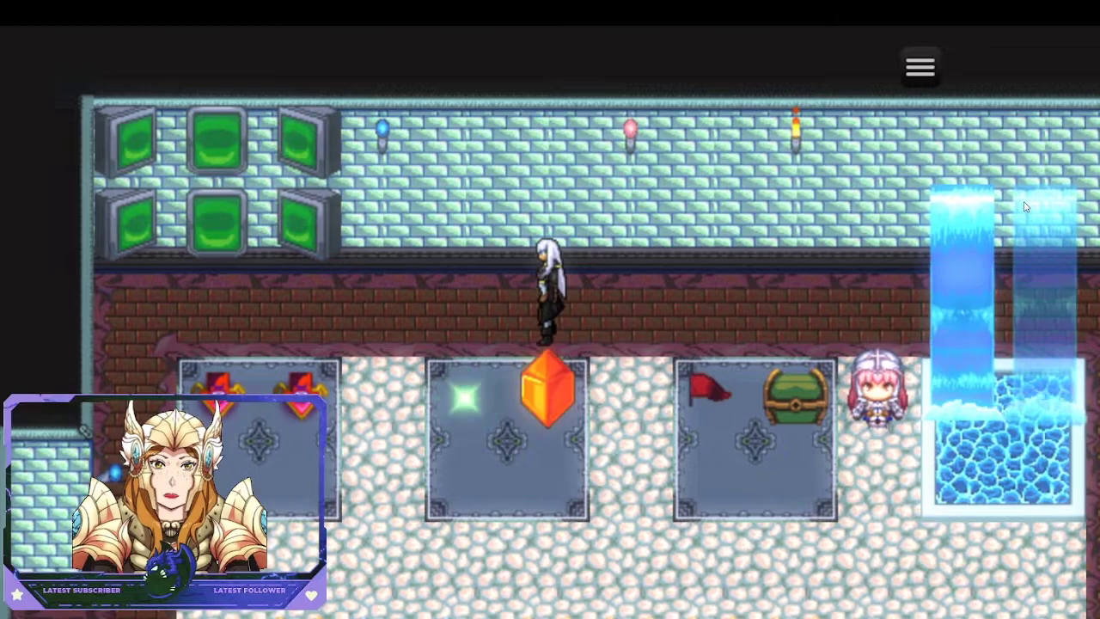
pyautogui.press('Down')
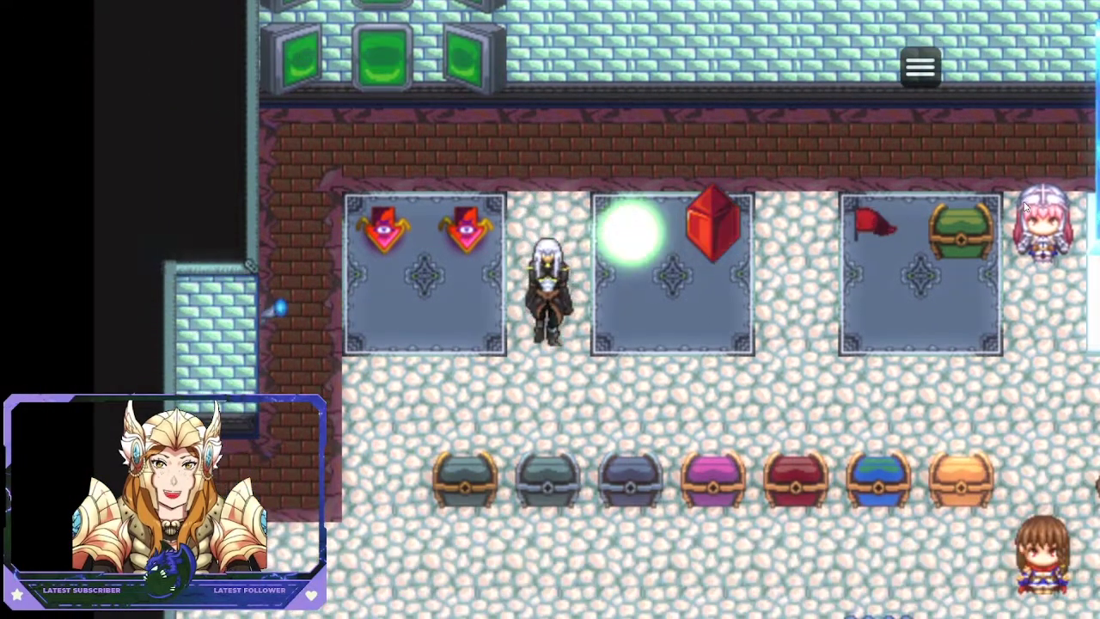
pyautogui.press('Right')
pyautogui.press('Right')
pyautogui.press('Down')
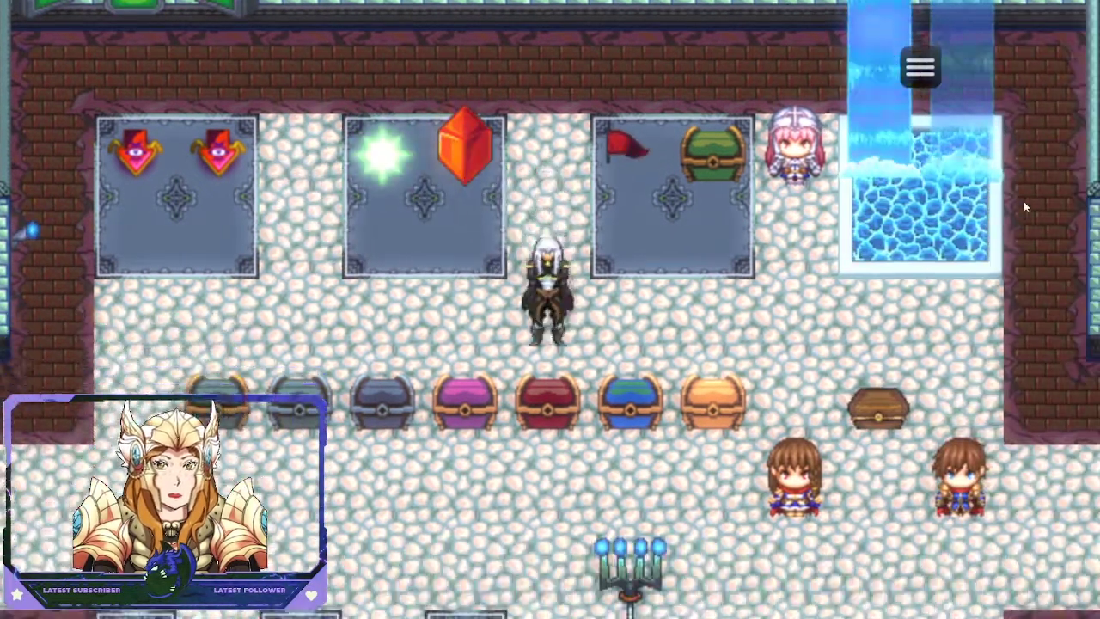
pyautogui.press('Right')
pyautogui.press('Up')
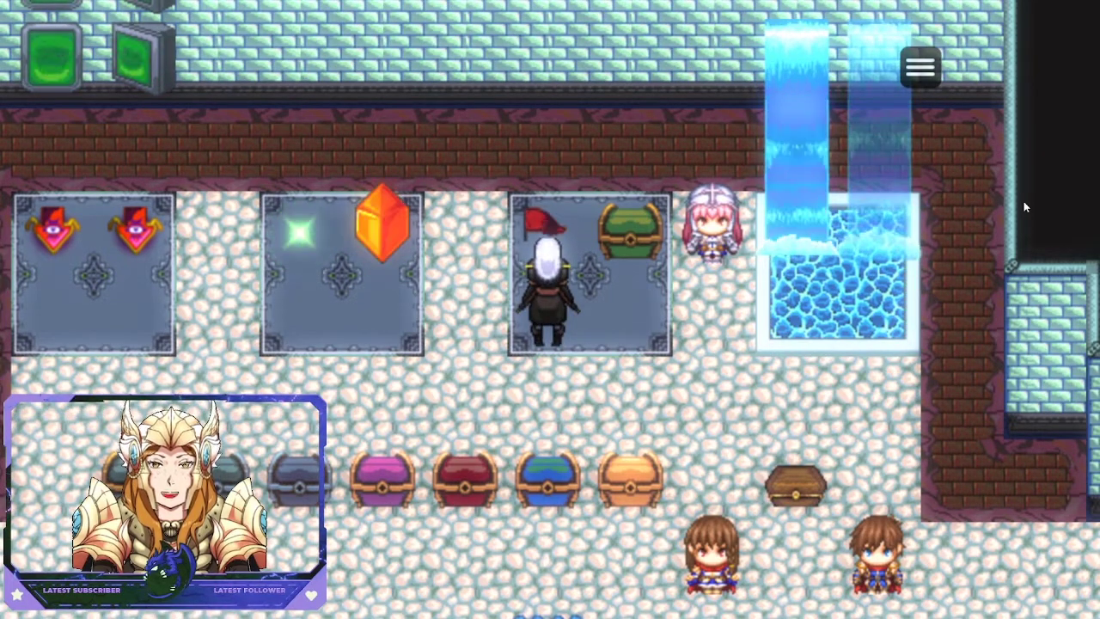
# - End the game to the title from the in-game menu and close the playtest window
pyautogui.press('x')
pyautogui.press('z')
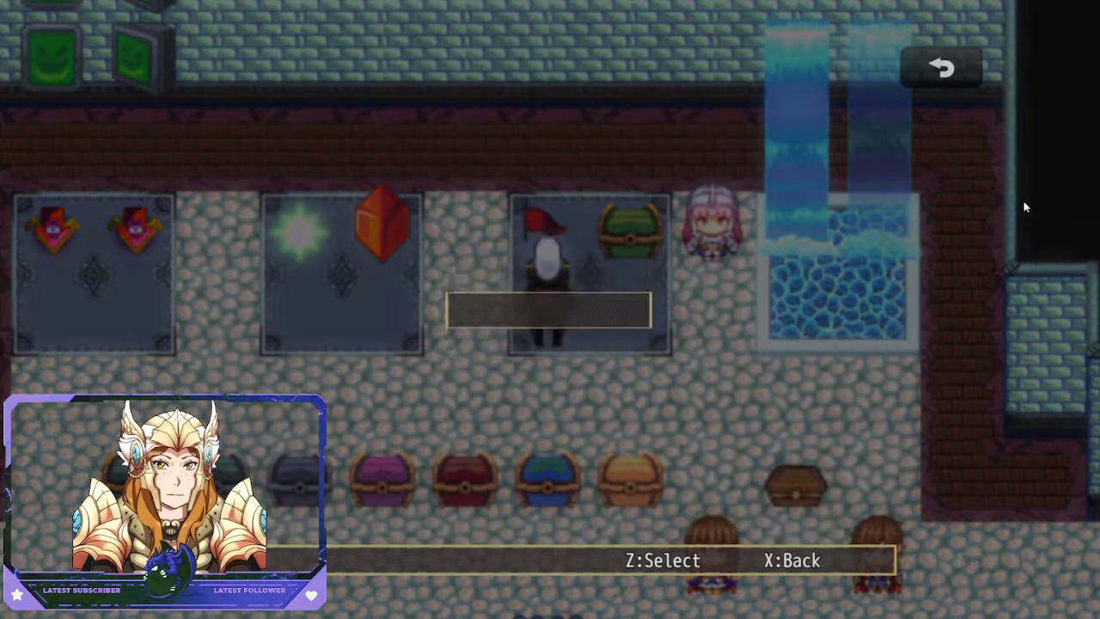
pyautogui.press('z')
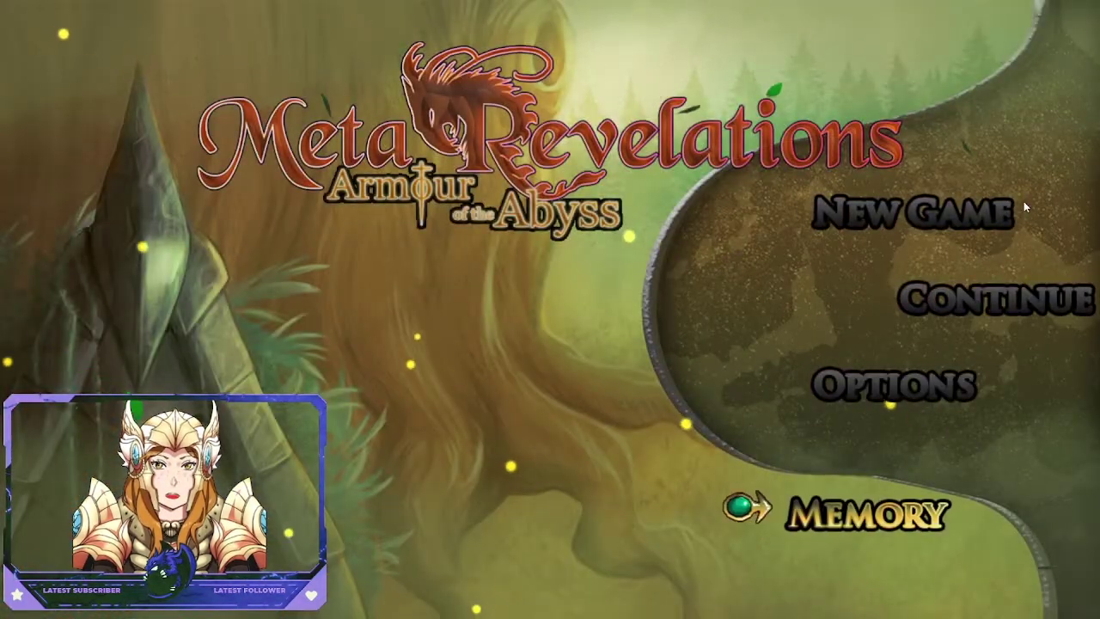
pyautogui.hotkey('alt', 'F4')
# - In Aseprite, open $Torch_Right_Left_low.png from the characters folder
pyautogui.click(153, 182)
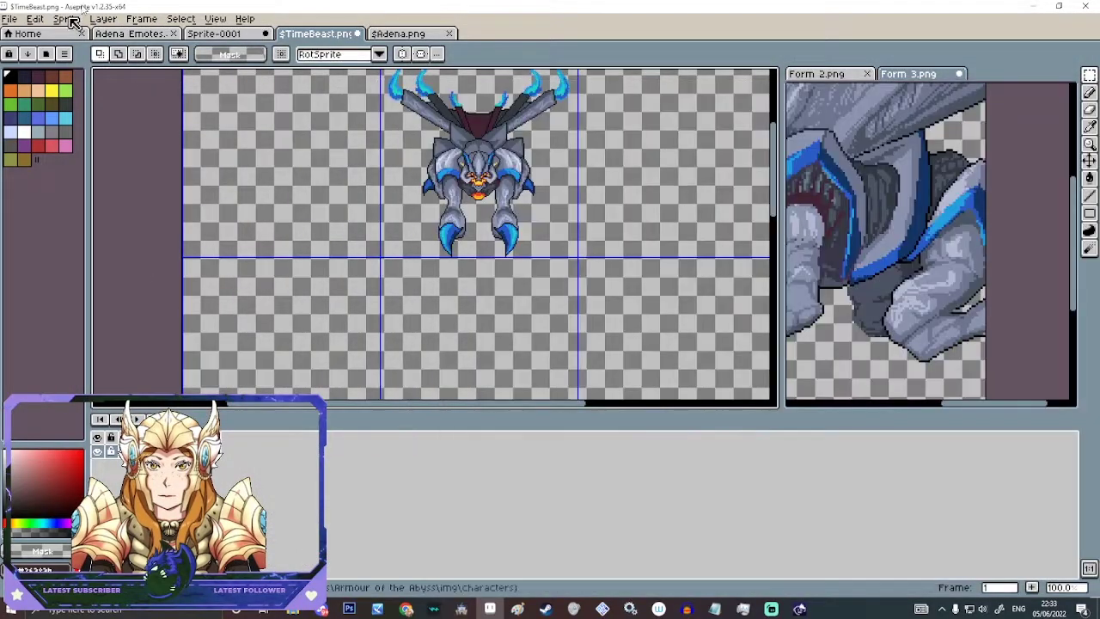
pyautogui.click(8, 18)
pyautogui.click(24, 48)
pyautogui.scroll(-10, 650, 296)
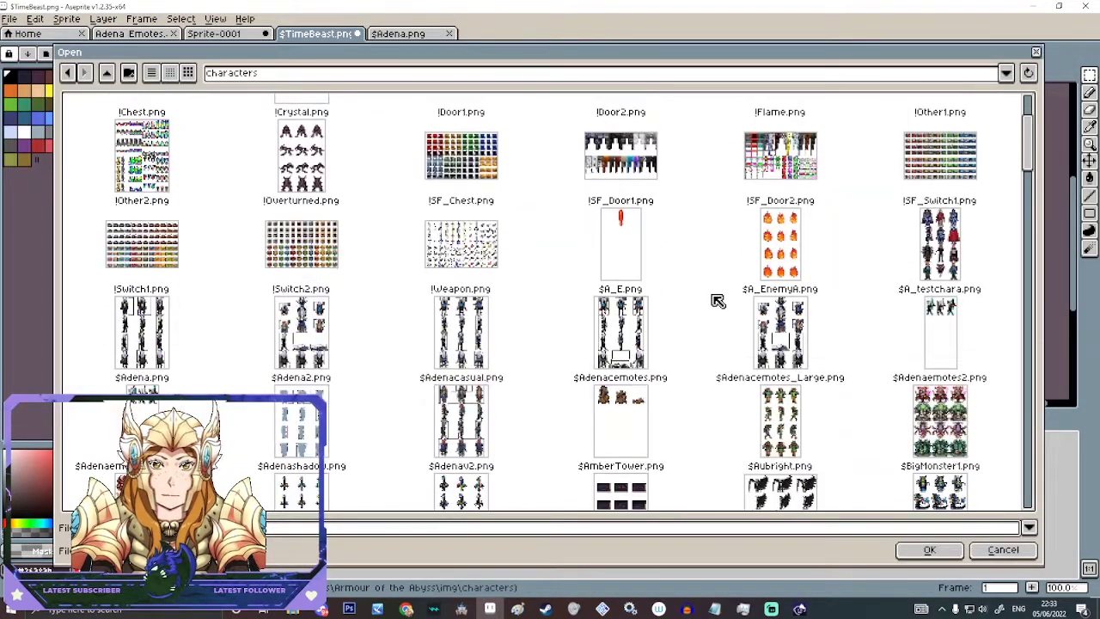
pyautogui.scroll(-10, 650, 290)
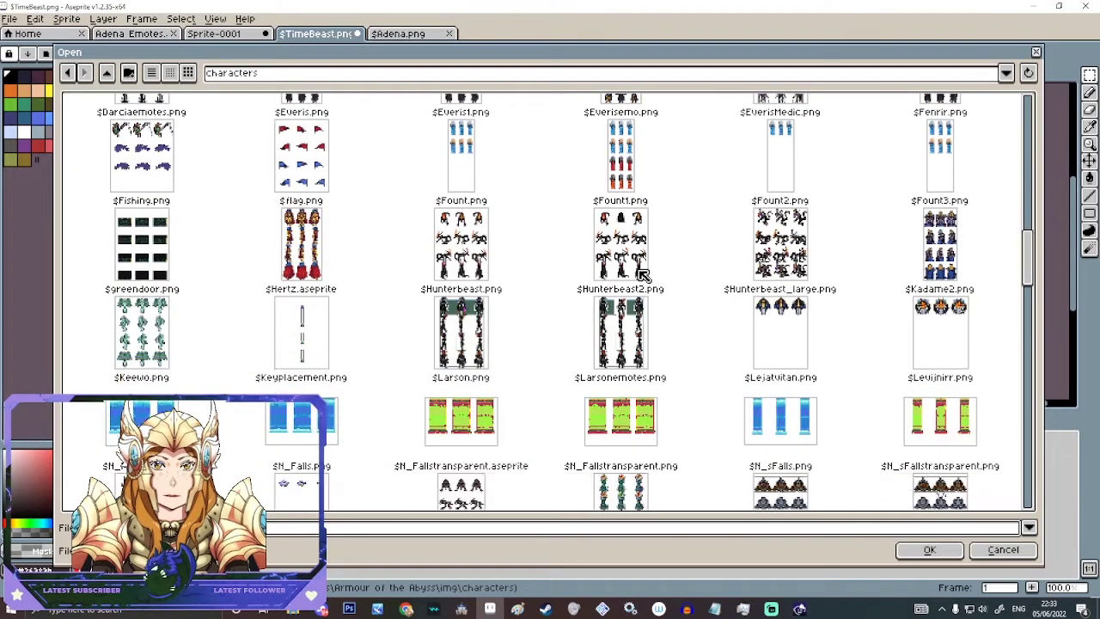
pyautogui.scroll(-10, 642, 274)
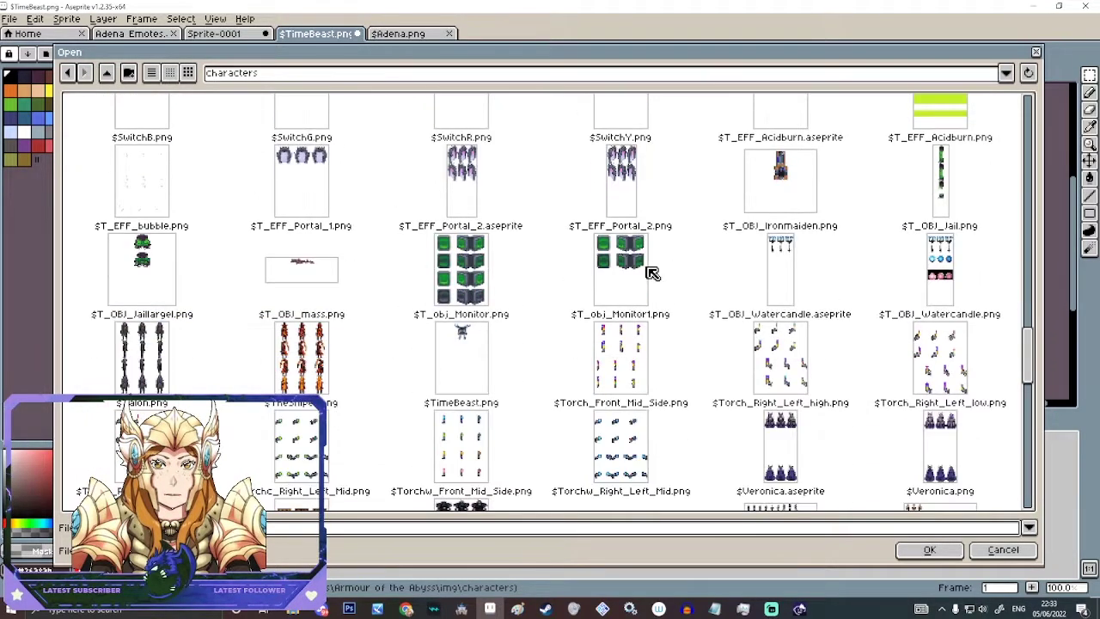
pyautogui.scroll(-3, 706, 288)
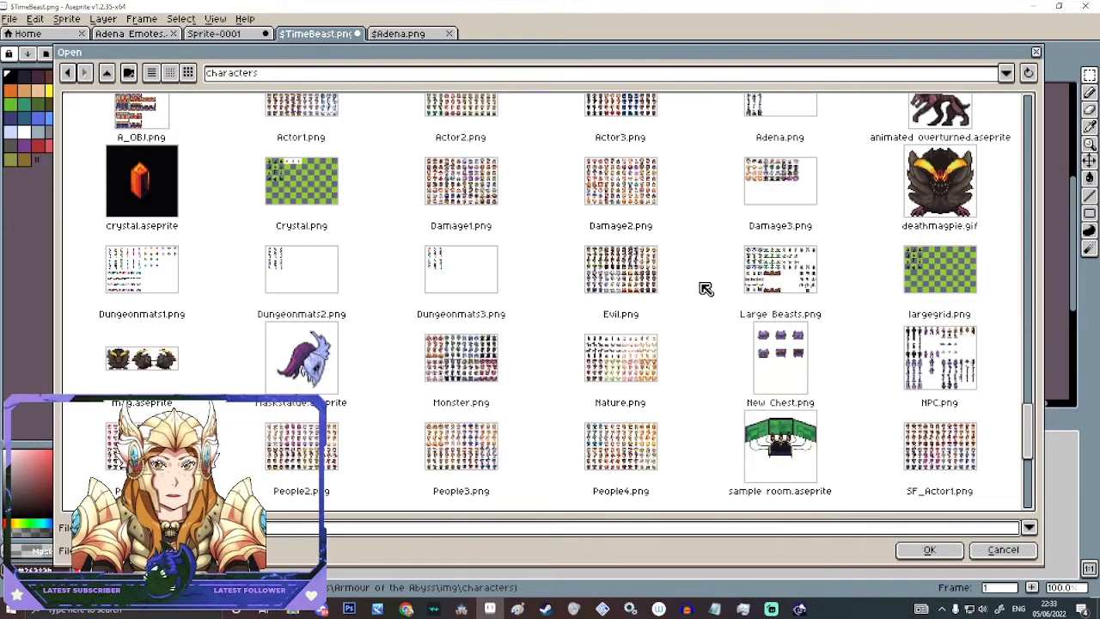
pyautogui.scroll(-3, 695, 281)
pyautogui.scroll(10, 636, 257)
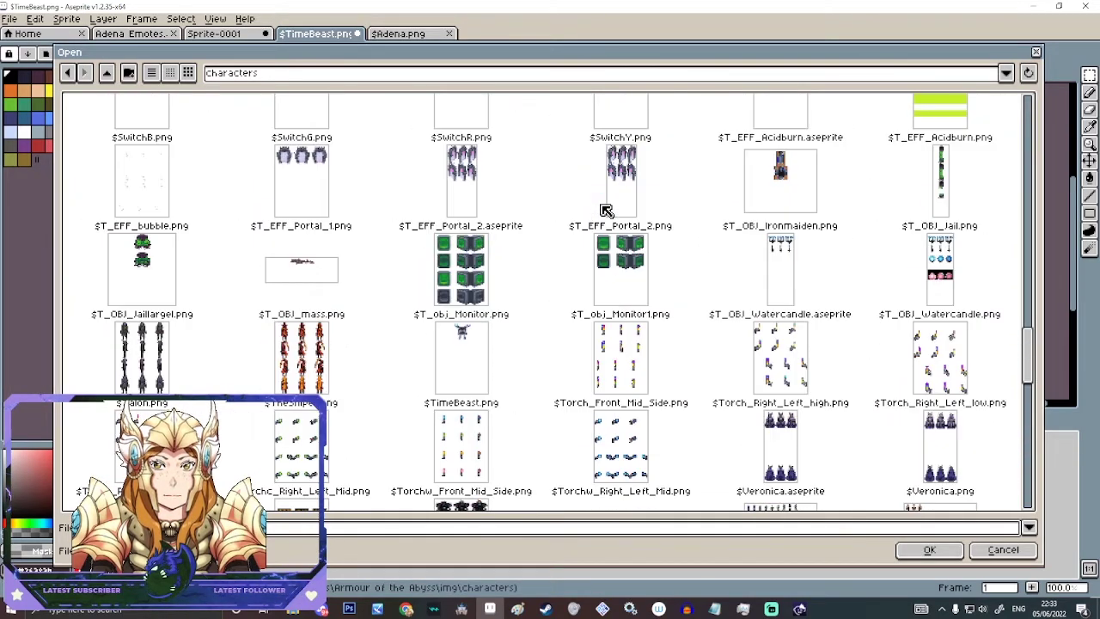
pyautogui.scroll(-3, 579, 243)
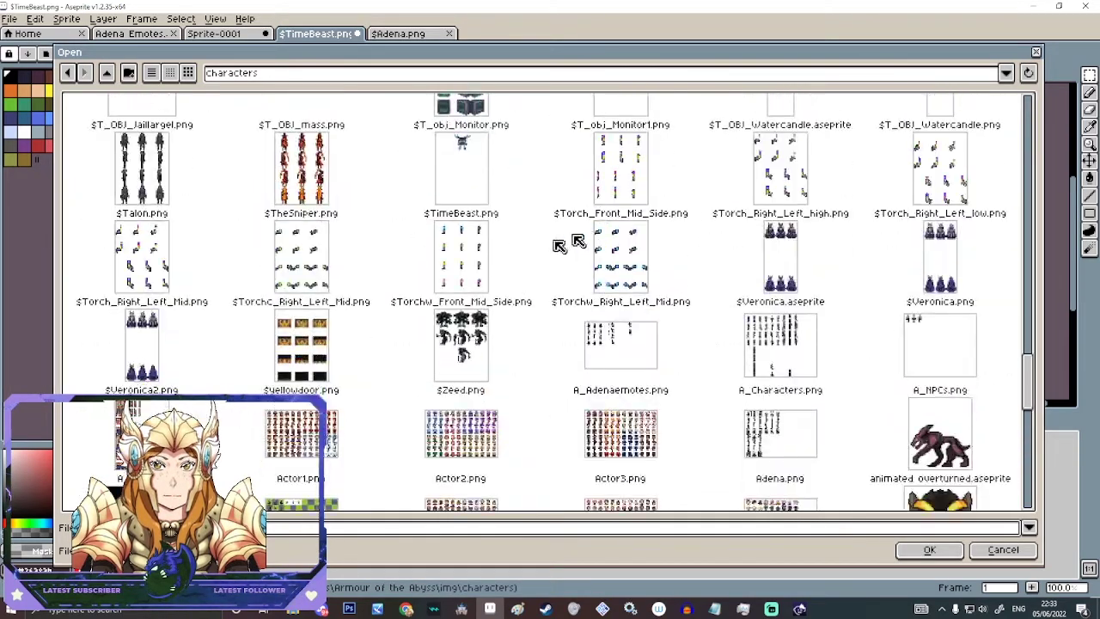
pyautogui.doubleClick(936, 170)
# - Inspect the torch sheet, then return to the $TimeBeast.png tab
pyautogui.scroll(3, 445, 190)
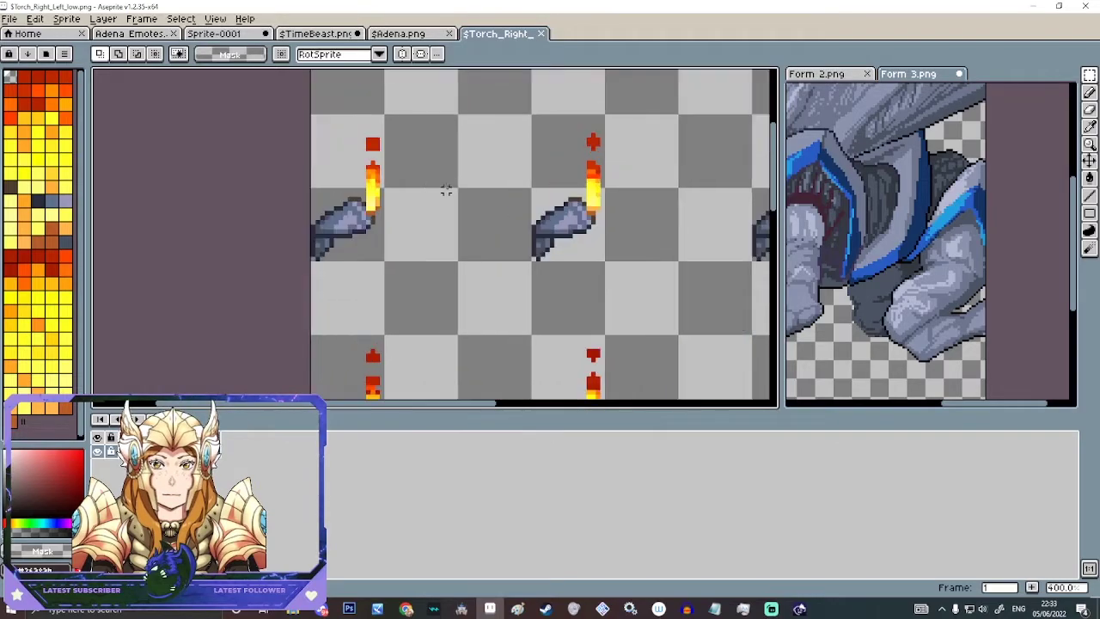
pyautogui.scroll(-2, 591, 197)
pyautogui.scroll(2, 573, 215)
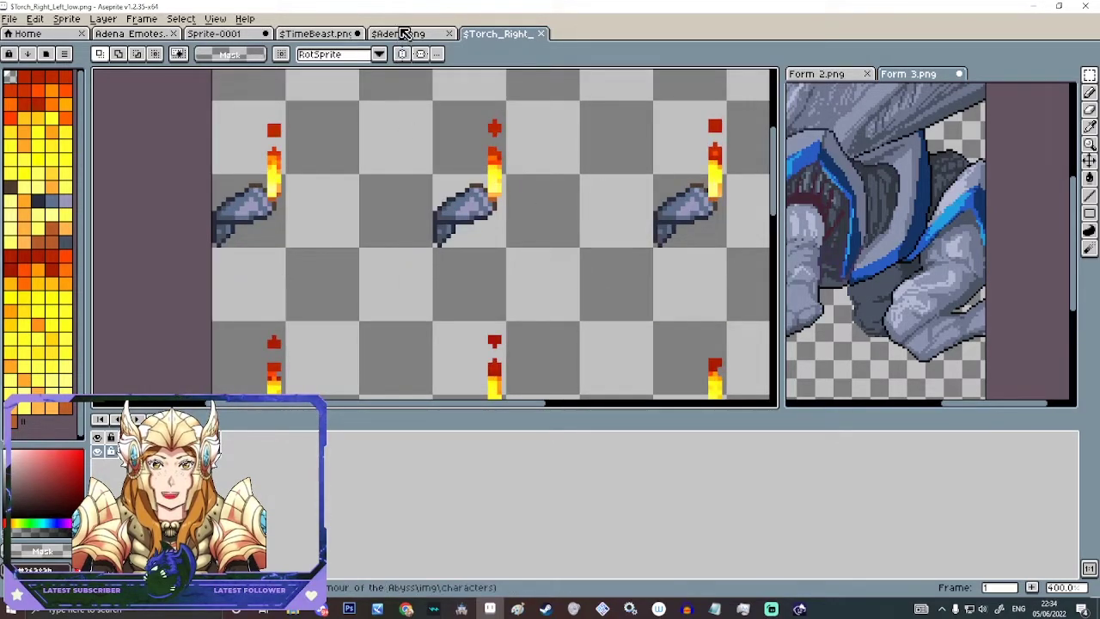
pyautogui.click(337, 33)
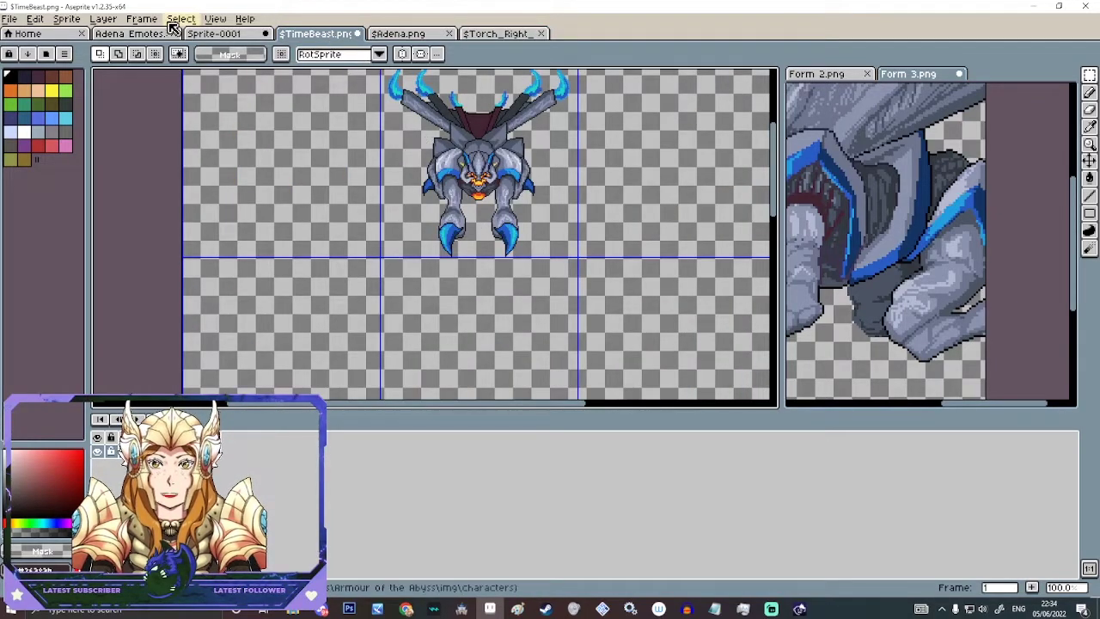
# - Create a new blank sprite and paste the copied time-beast into it
pyautogui.click(193, 33)
pyautogui.click(155, 36)
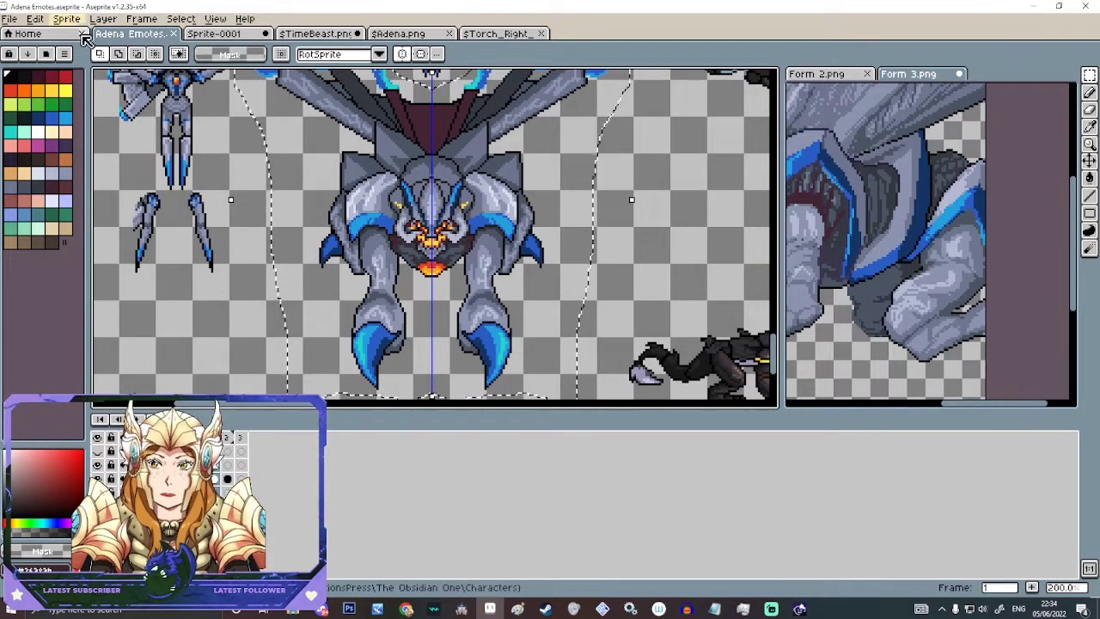
pyautogui.click(11, 18)
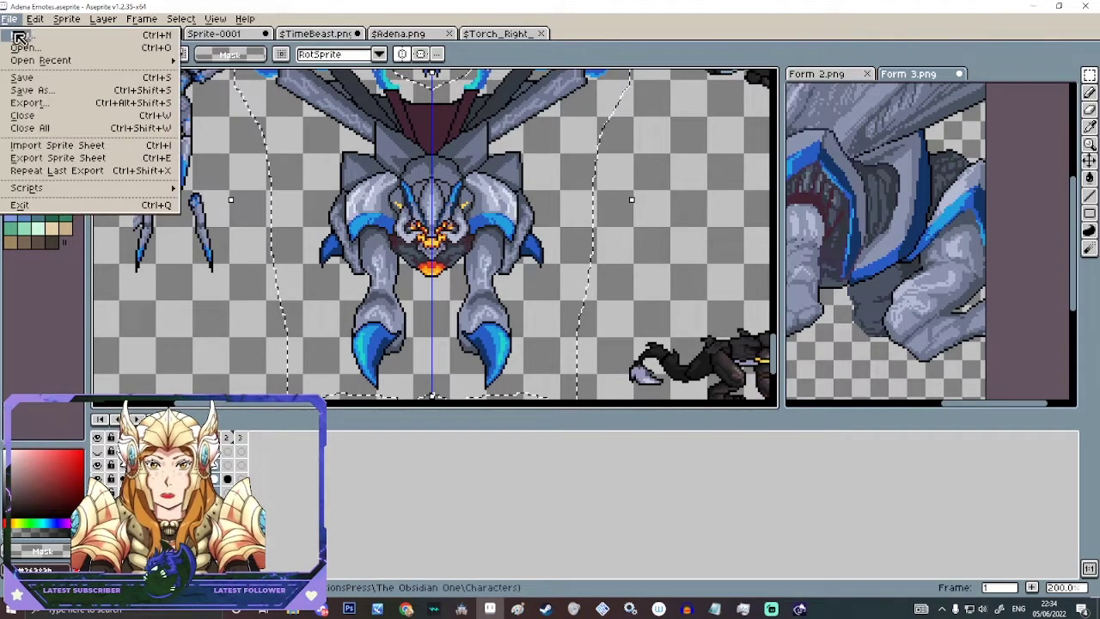
pyautogui.click(27, 32)
pyautogui.click(513, 407)
pyautogui.hotkey('ctrl', 'v')
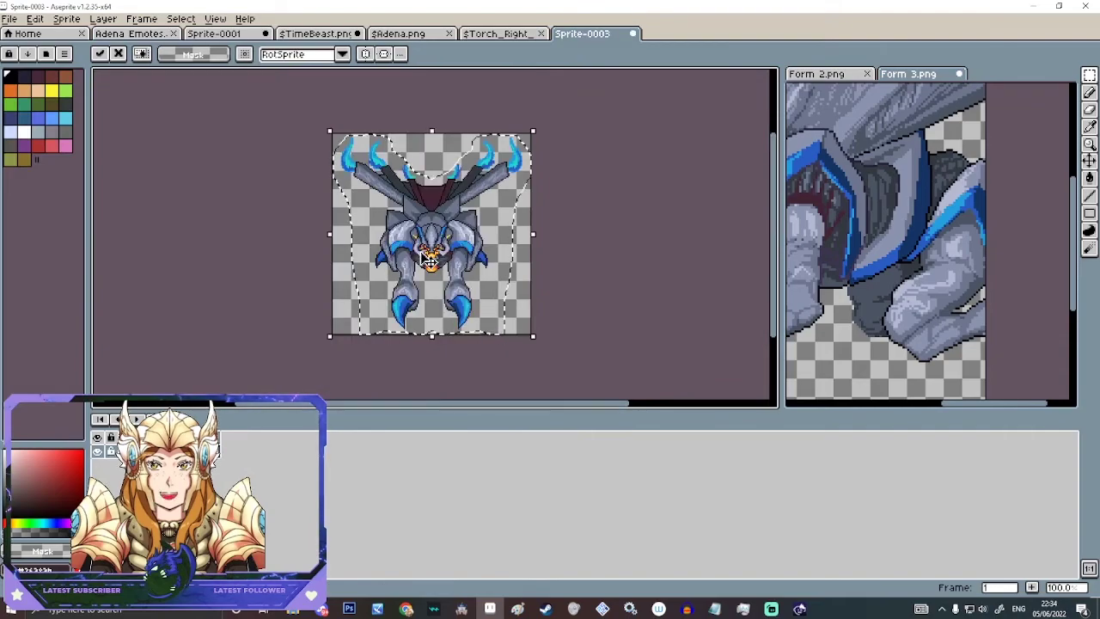
pyautogui.click(570, 343)
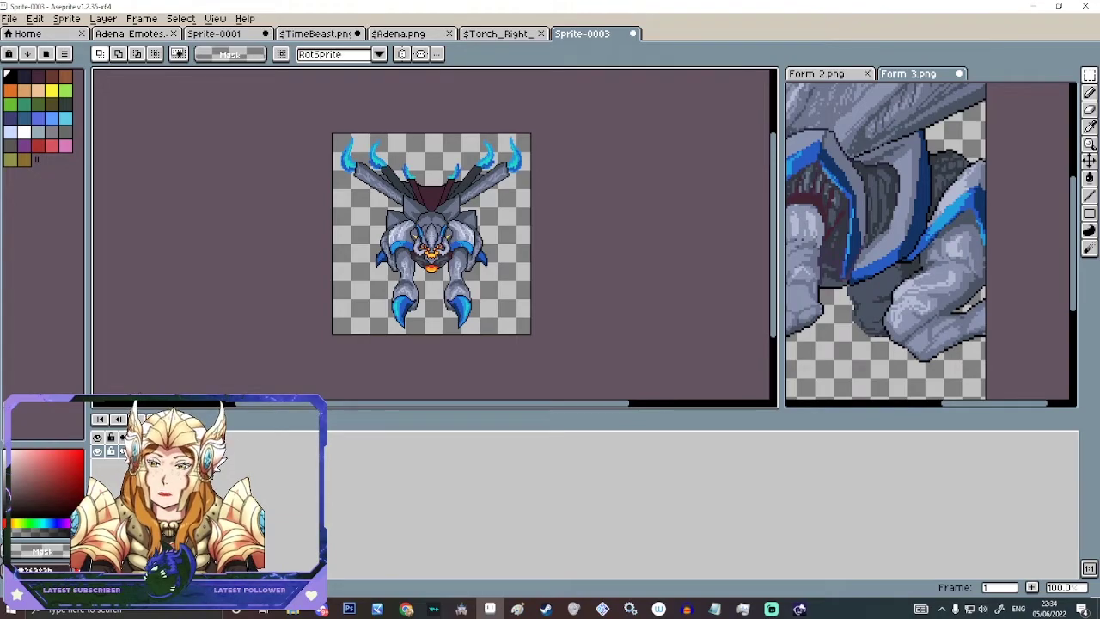
# - Add a second animation frame to the new sprite, returning to frame 1
pyautogui.moveTo(365, 15); pyautogui.dragTo(633, 34)
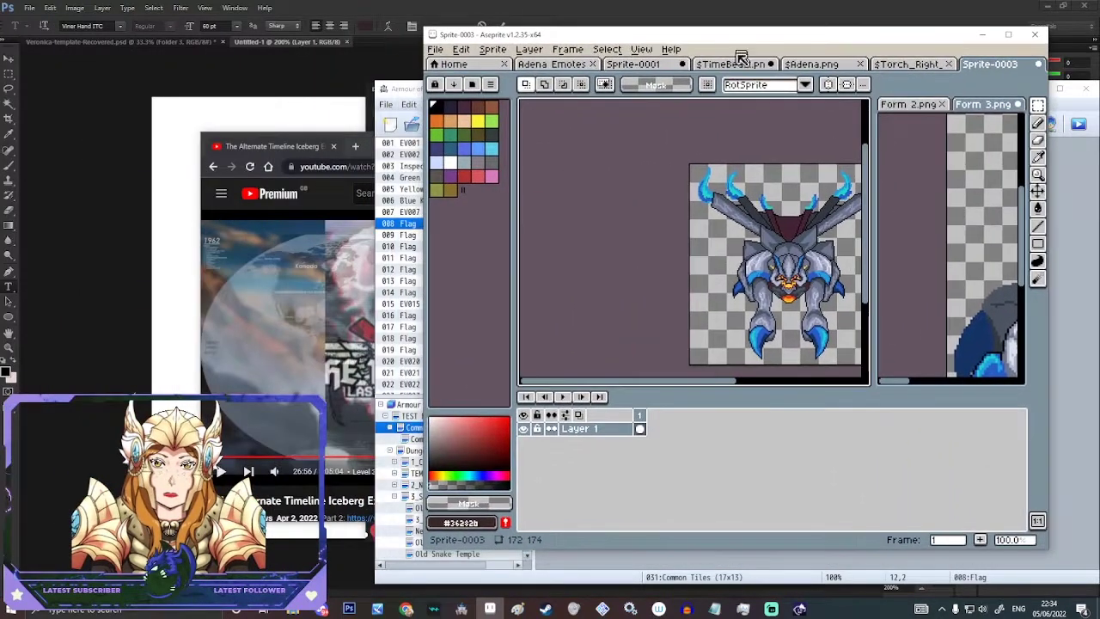
pyautogui.rightClick(629, 430)
pyautogui.click(606, 433)
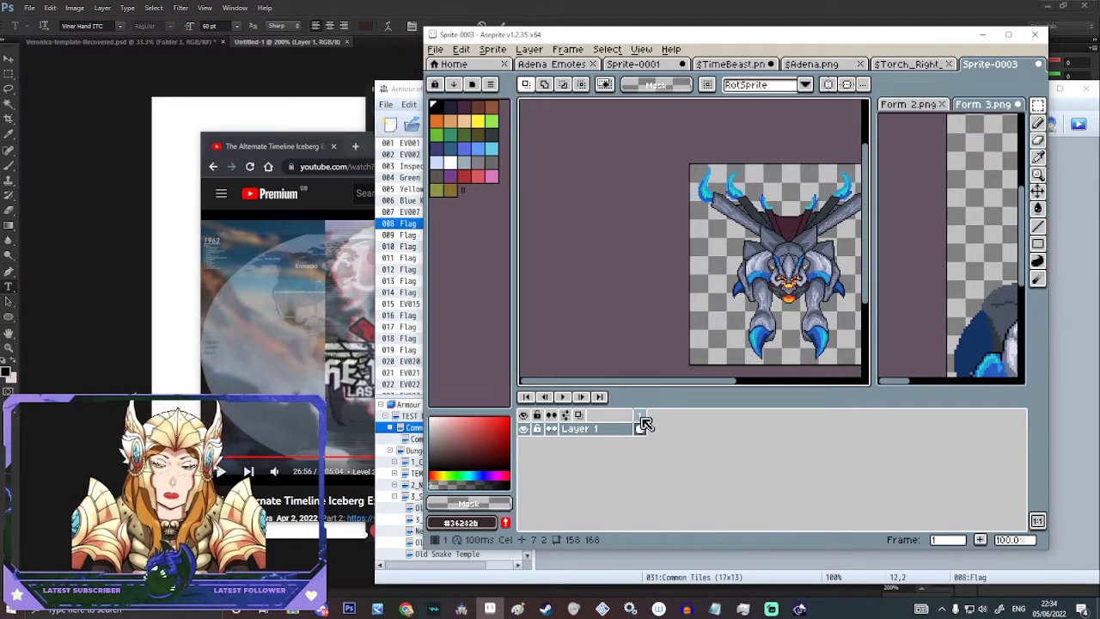
pyautogui.rightClick(644, 422)
pyautogui.click(675, 440)
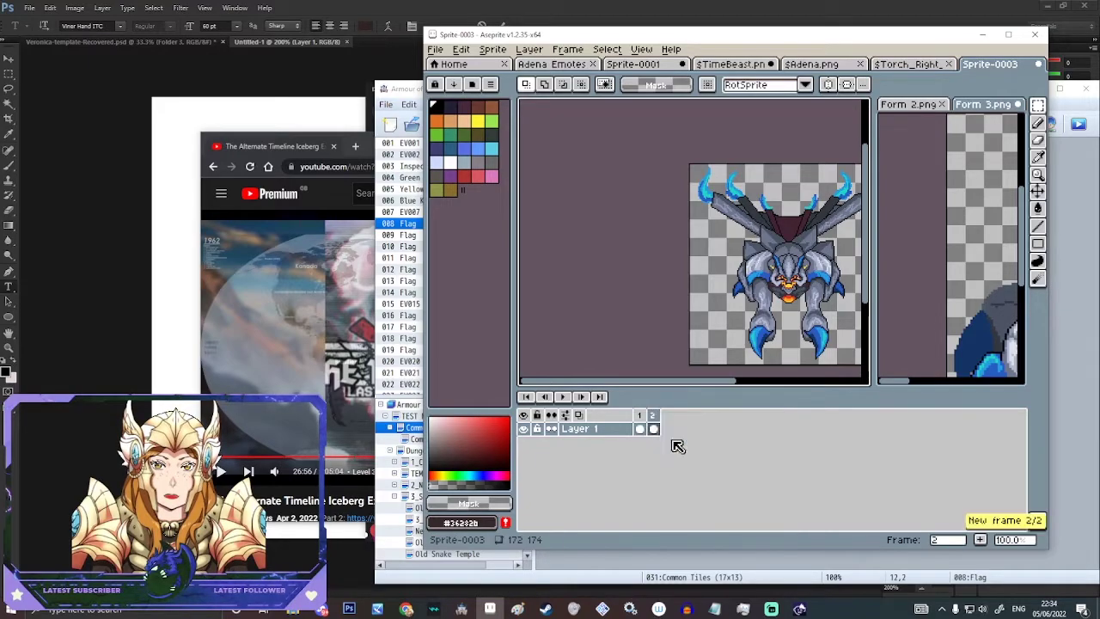
pyautogui.click(652, 421)
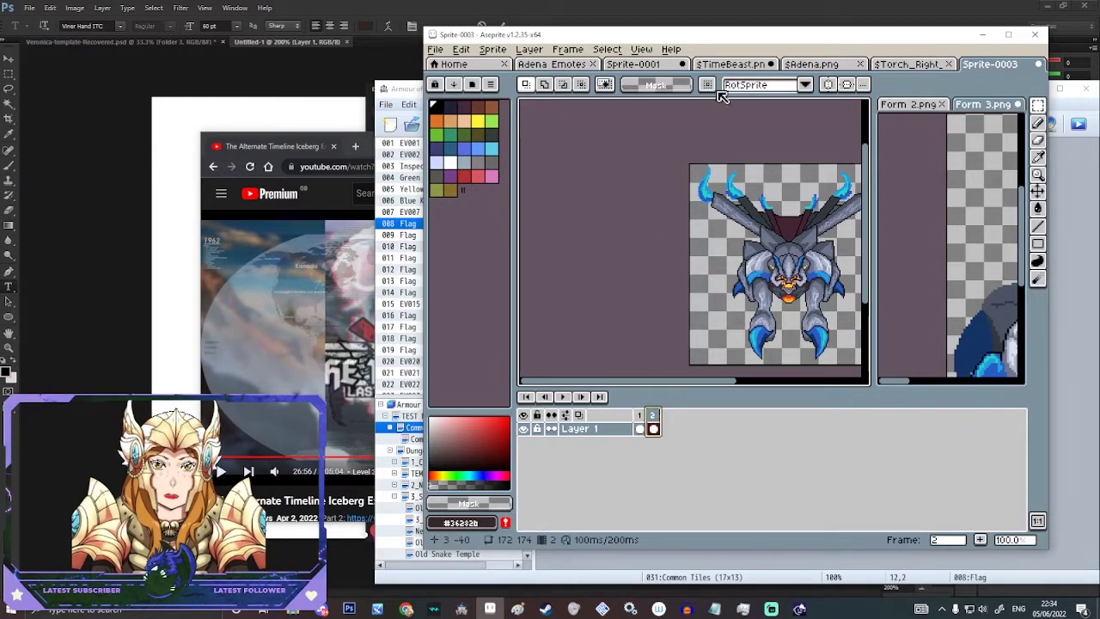
pyautogui.doubleClick(805, 37)
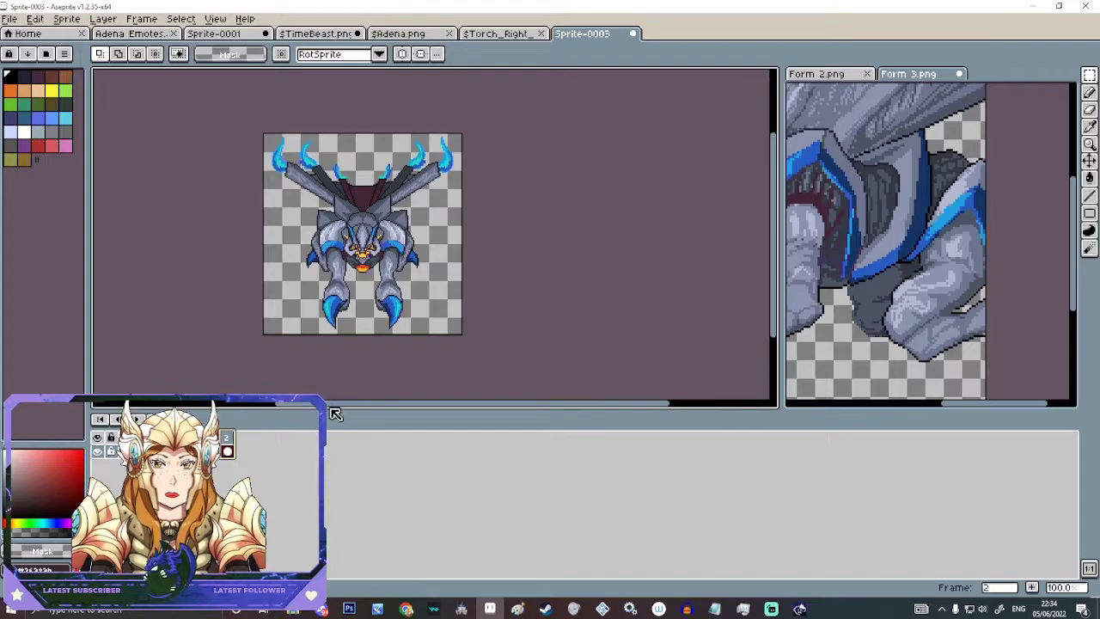
pyautogui.moveTo(610, 7); pyautogui.dragTo(734, 54)
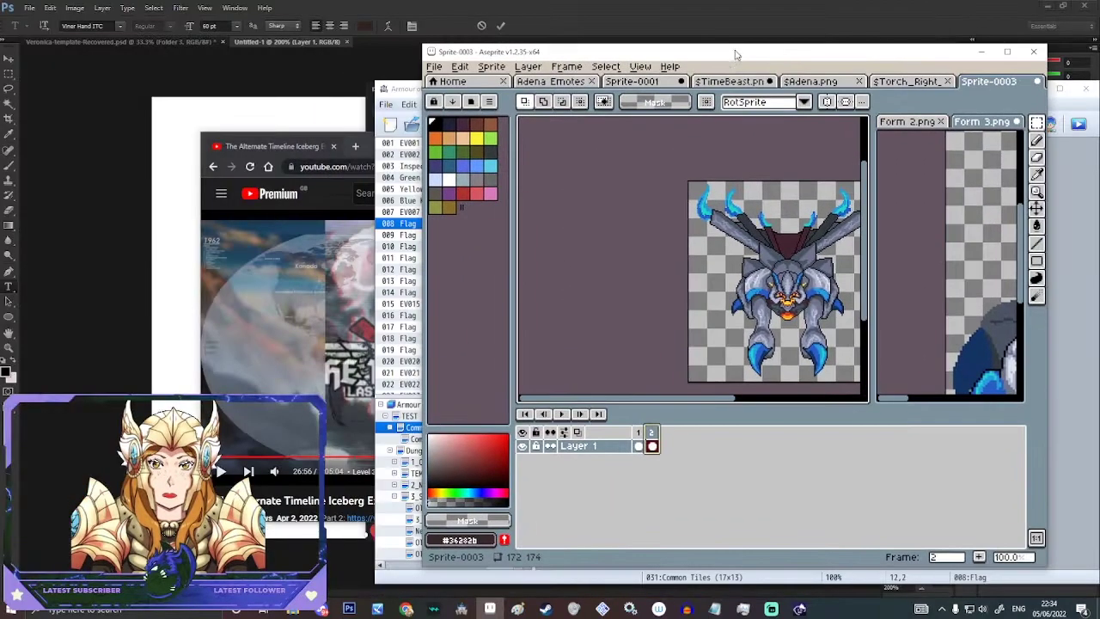
pyautogui.click(641, 430)
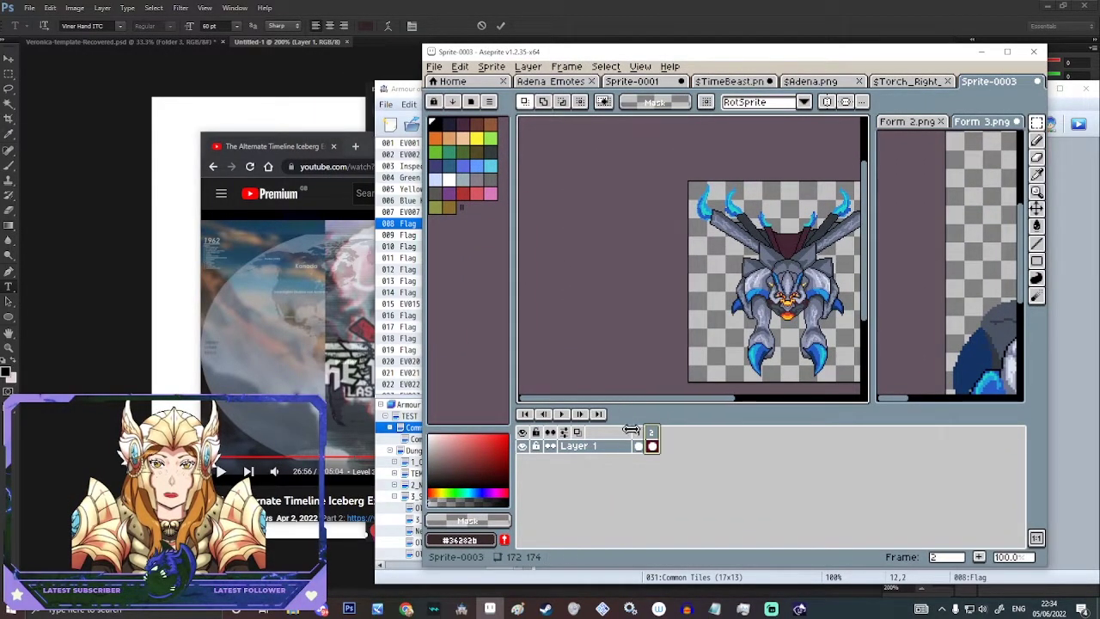
# - Draw a purple pencil stroke to the left of the time-beast
pyautogui.scroll(4, 806, 308)
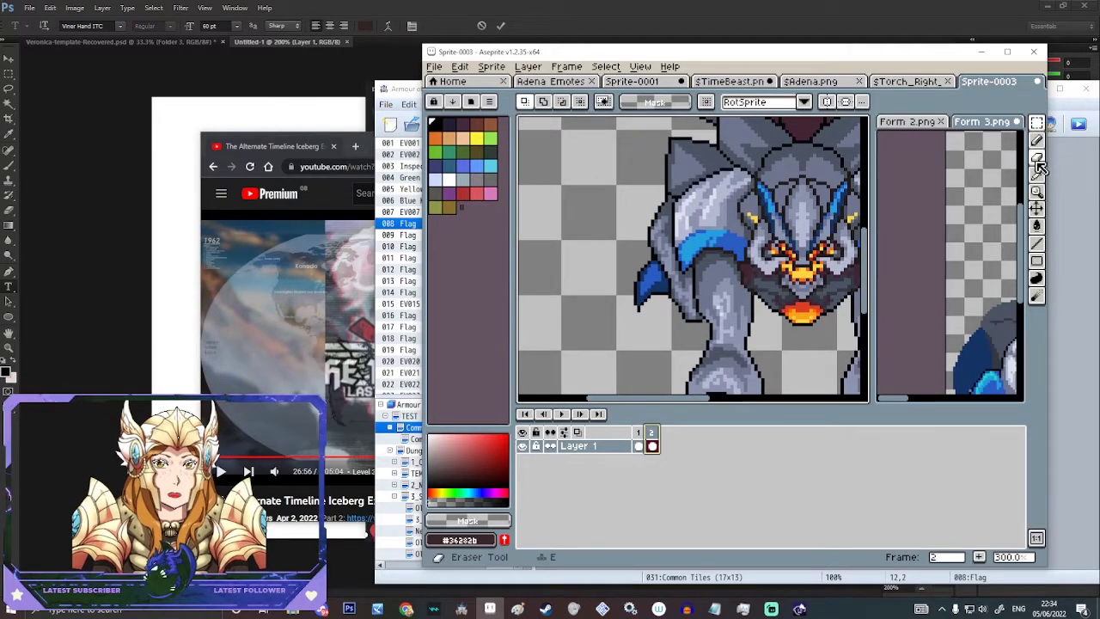
pyautogui.press('b')
pyautogui.click(462, 193)
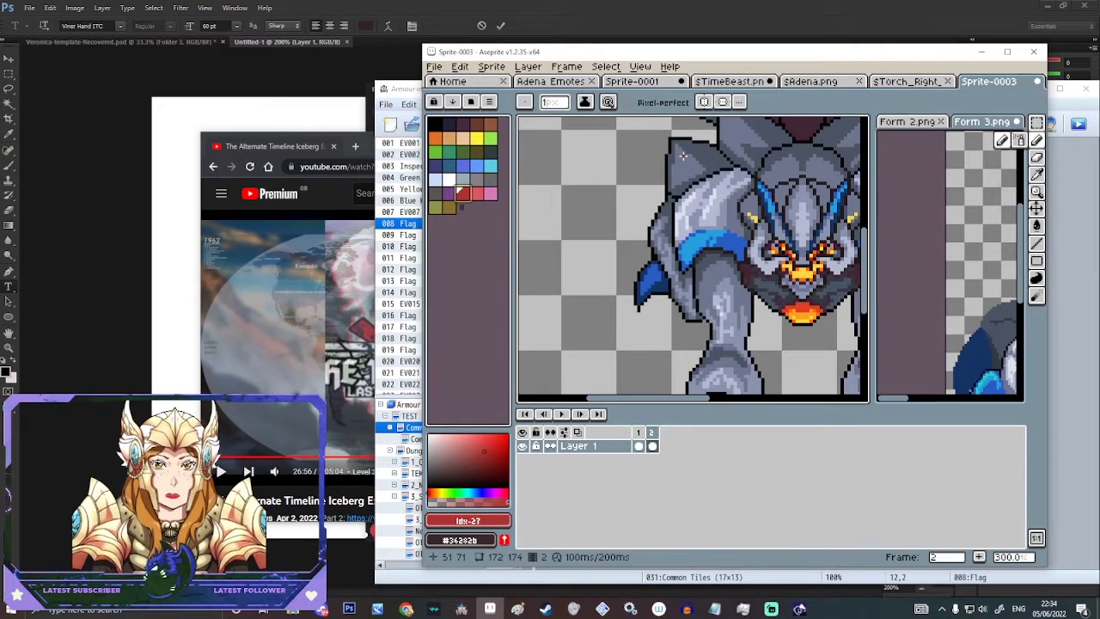
pyautogui.click(490, 193)
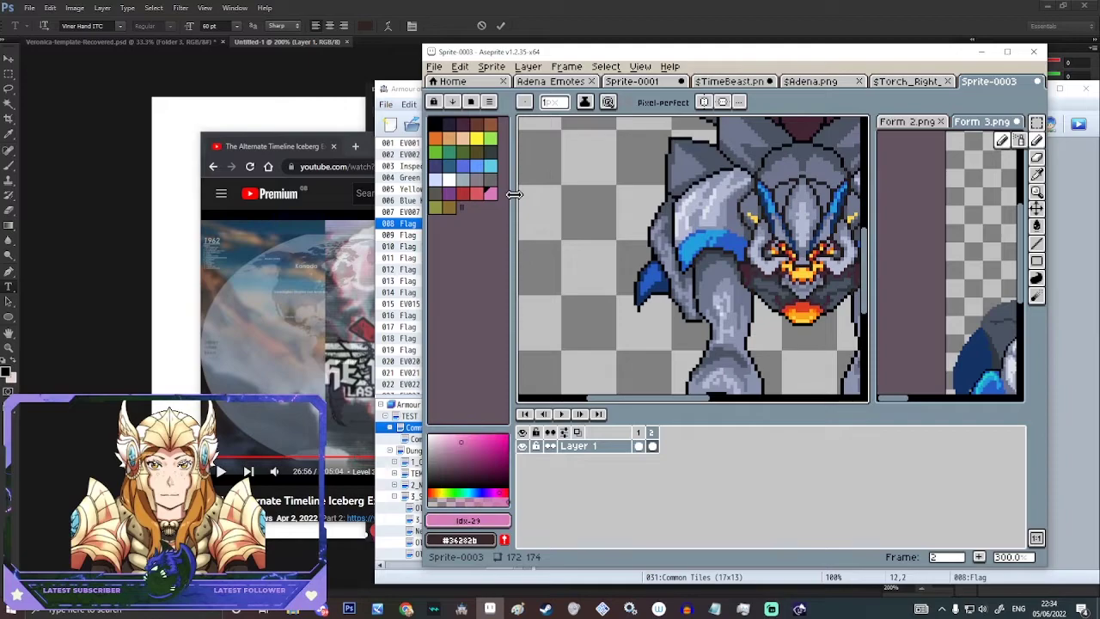
pyautogui.press('[')
pyautogui.press('[')
pyautogui.press('[')
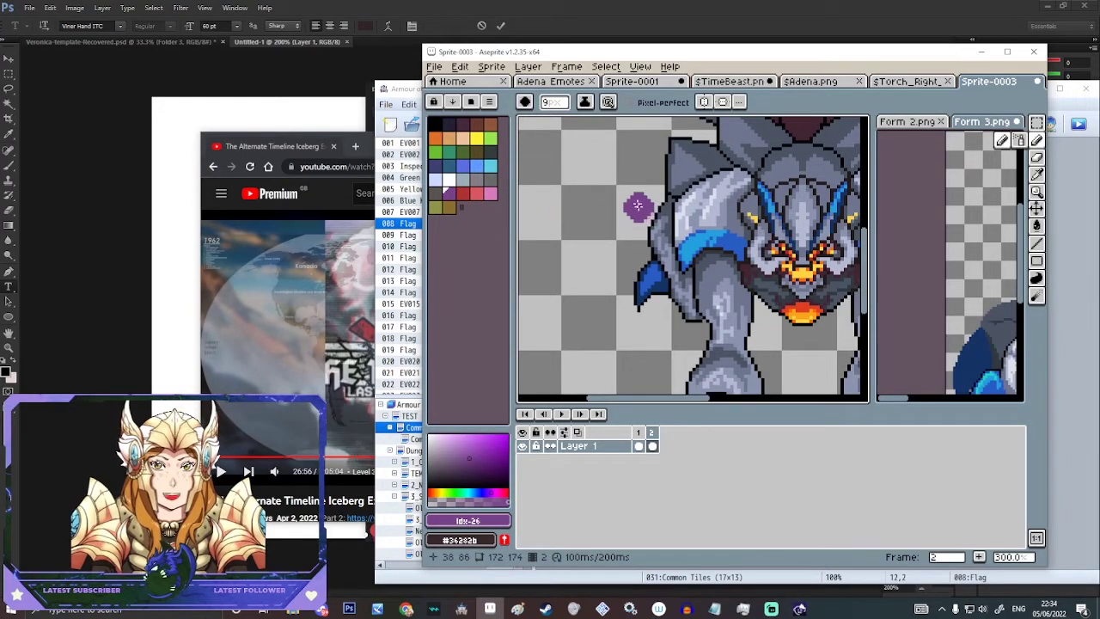
pyautogui.moveTo(640, 148); pyautogui.dragTo(567, 330)
# - Flip between the frames to compare the stroke, then play the animation preview
pyautogui.scroll(-2, 619, 369)
pyautogui.scroll(1, 625, 271)
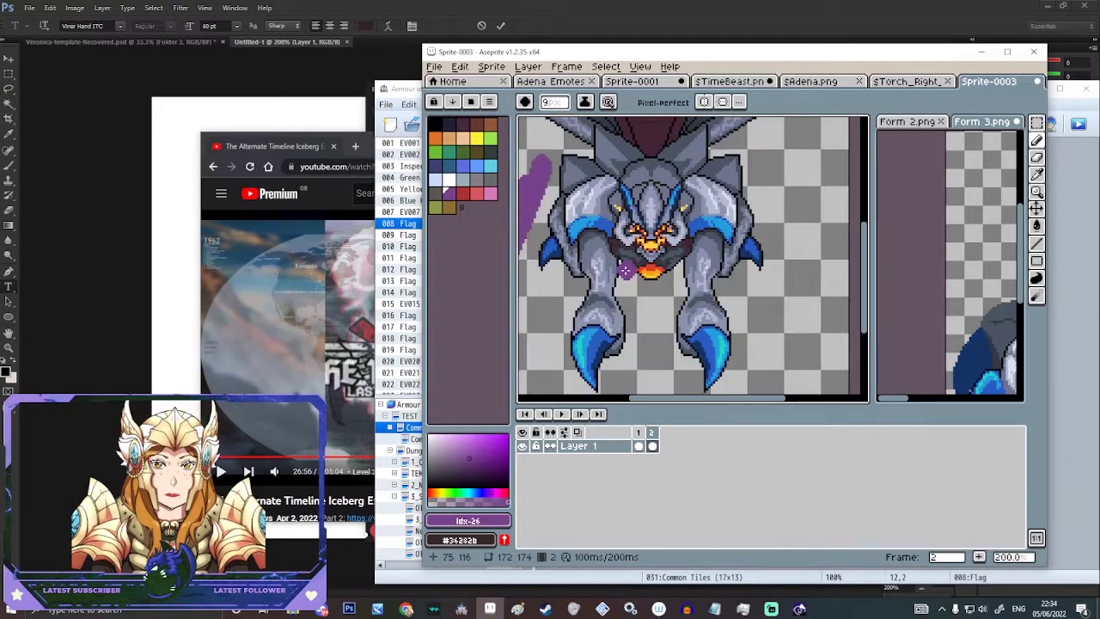
pyautogui.hotkey('ctrl', 'z')
pyautogui.scroll(-1, 661, 369)
pyautogui.scroll(1, 545, 241)
pyautogui.hotkey('ctrl', 'y')
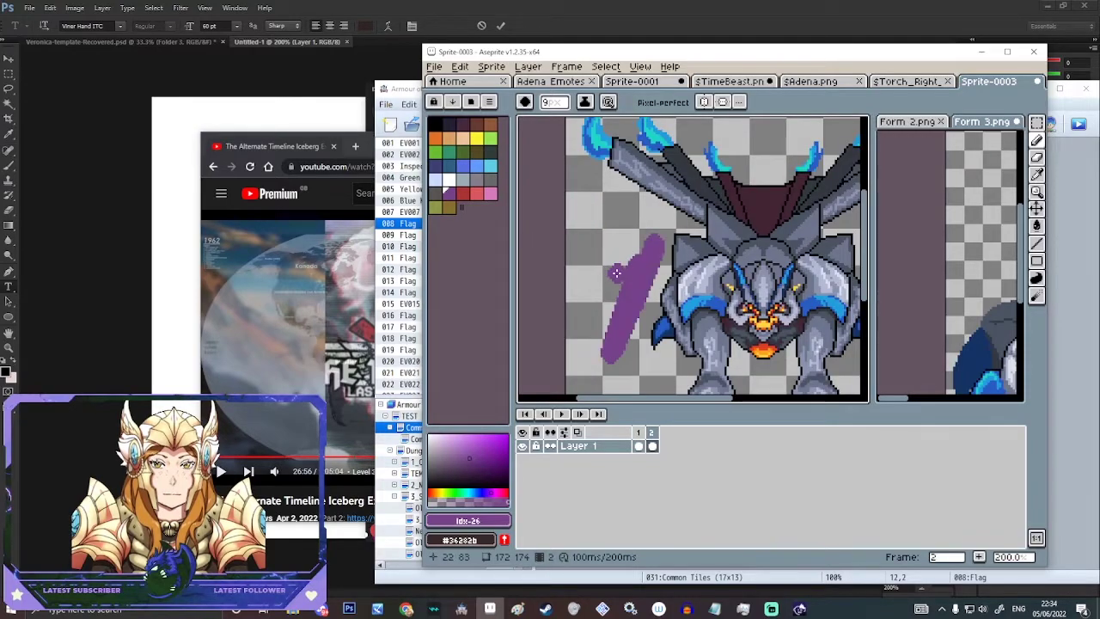
pyautogui.press('Return')
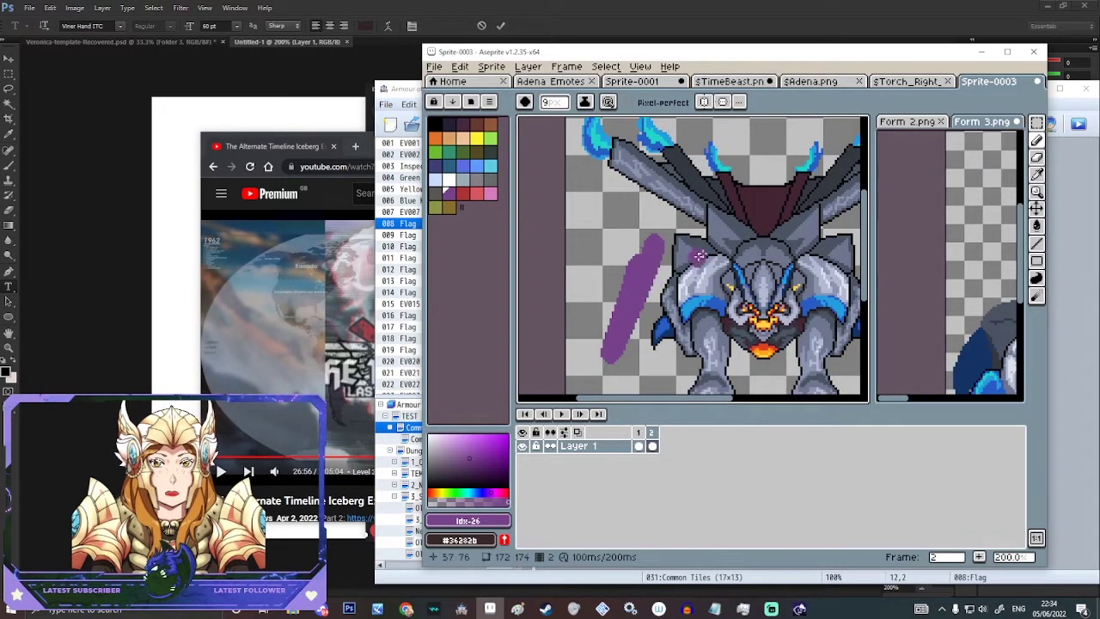
pyautogui.click(1036, 123)
# - Select the purple stroke with the colour-region selection tool
pyautogui.click(953, 128)
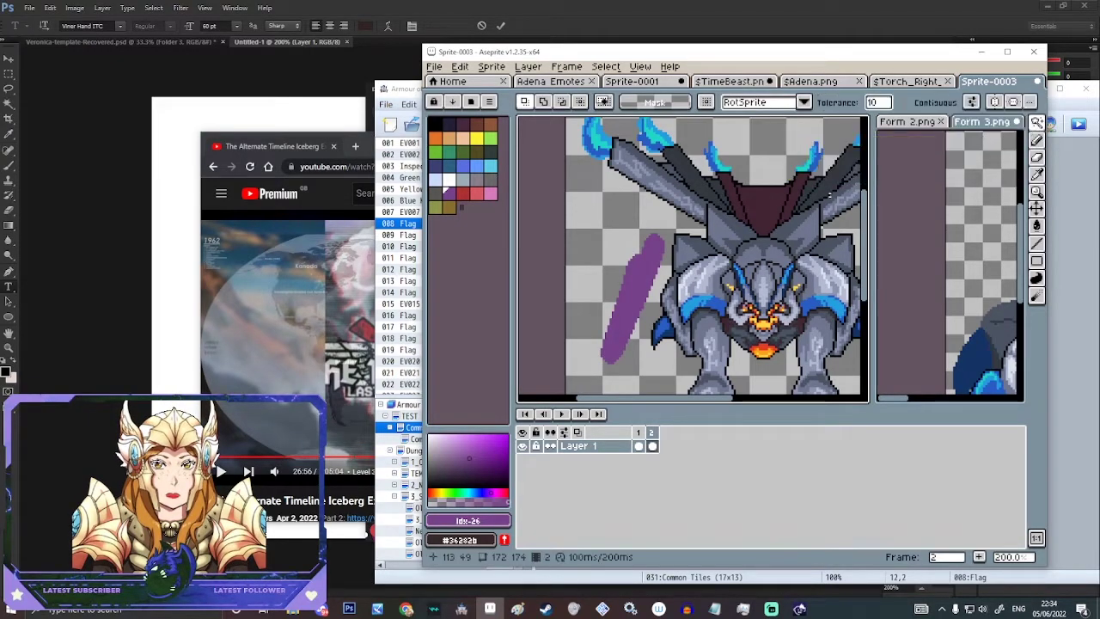
pyautogui.click(633, 315)
pyautogui.scroll(-1, 633, 315)
pyautogui.scroll(5, 749, 309)
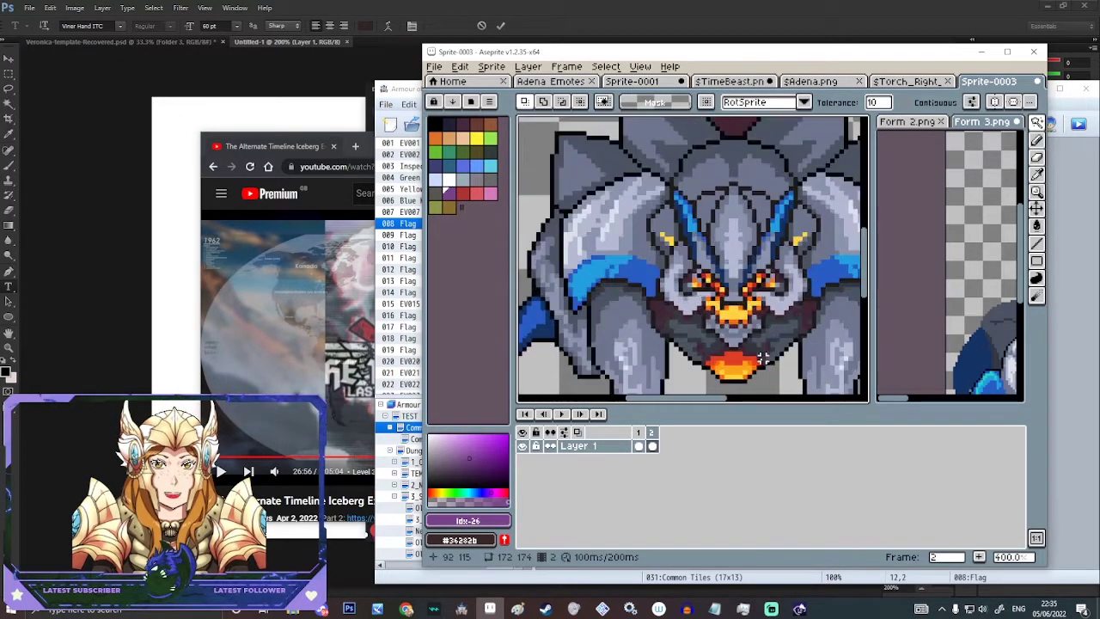
pyautogui.scroll(1, 749, 309)
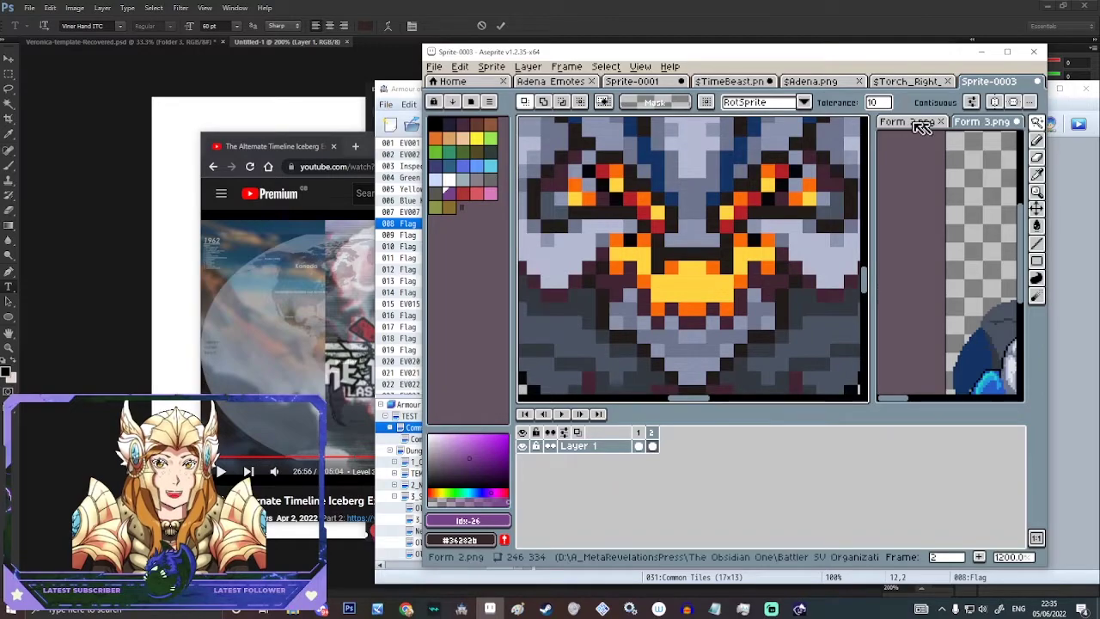
# - Turn on mirror symmetry and lasso the mouth and jaw, lifting it for transforming
pyautogui.click(999, 102)
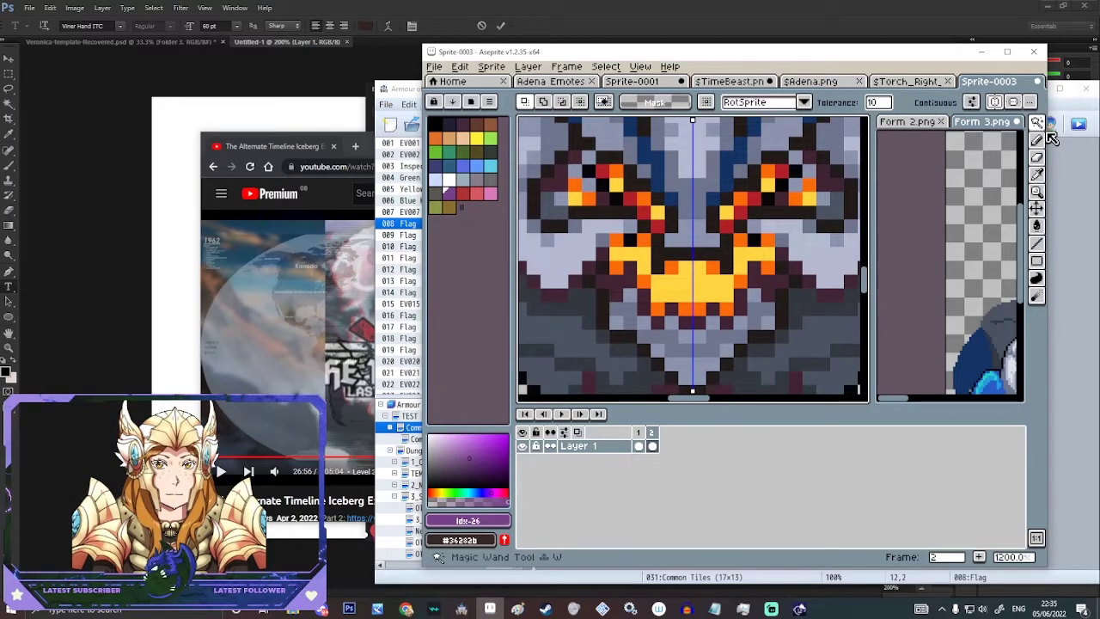
pyautogui.click(1036, 123)
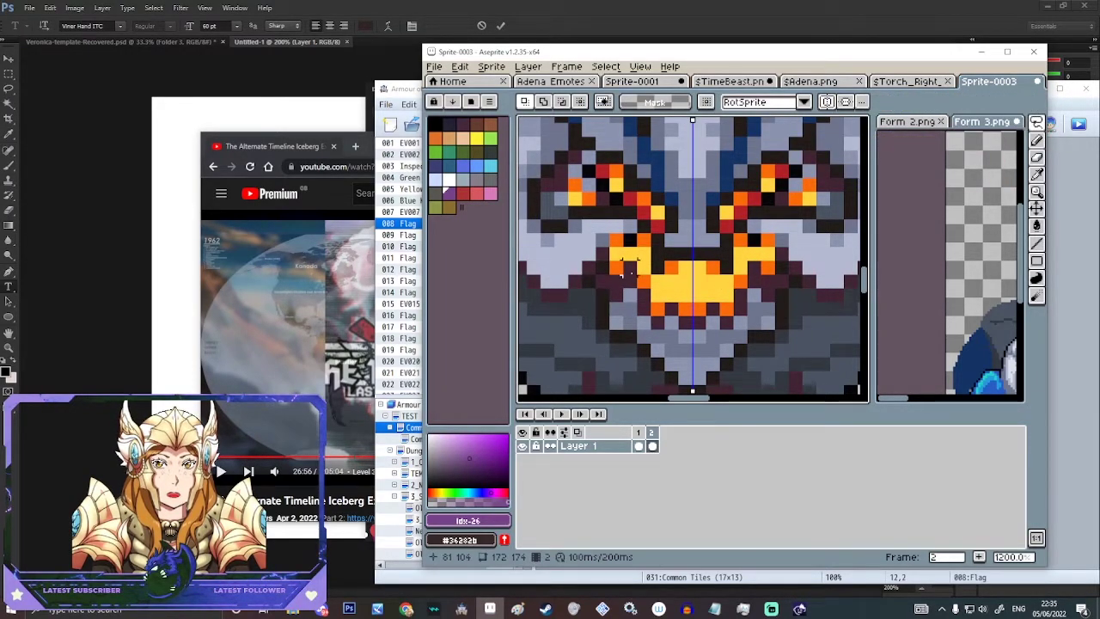
pyautogui.moveTo(625, 266); pyautogui.dragTo(612, 297)
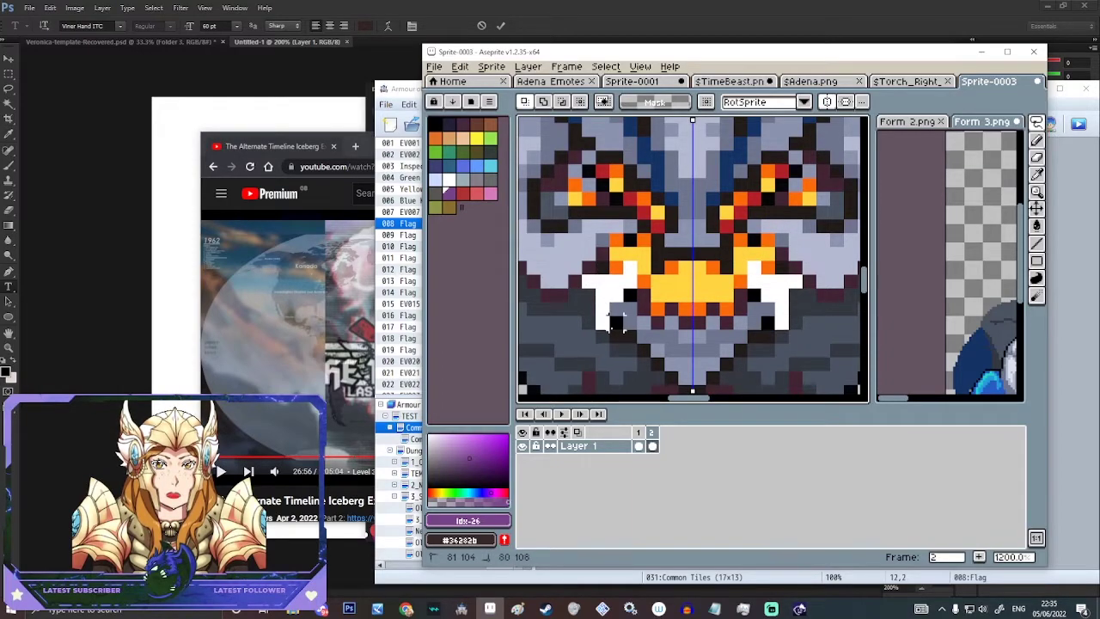
pyautogui.moveTo(659, 368)
pyautogui.mouseDown()
pyautogui.moveTo(695, 381)
pyautogui.moveTo(673, 314)
pyautogui.mouseUp()
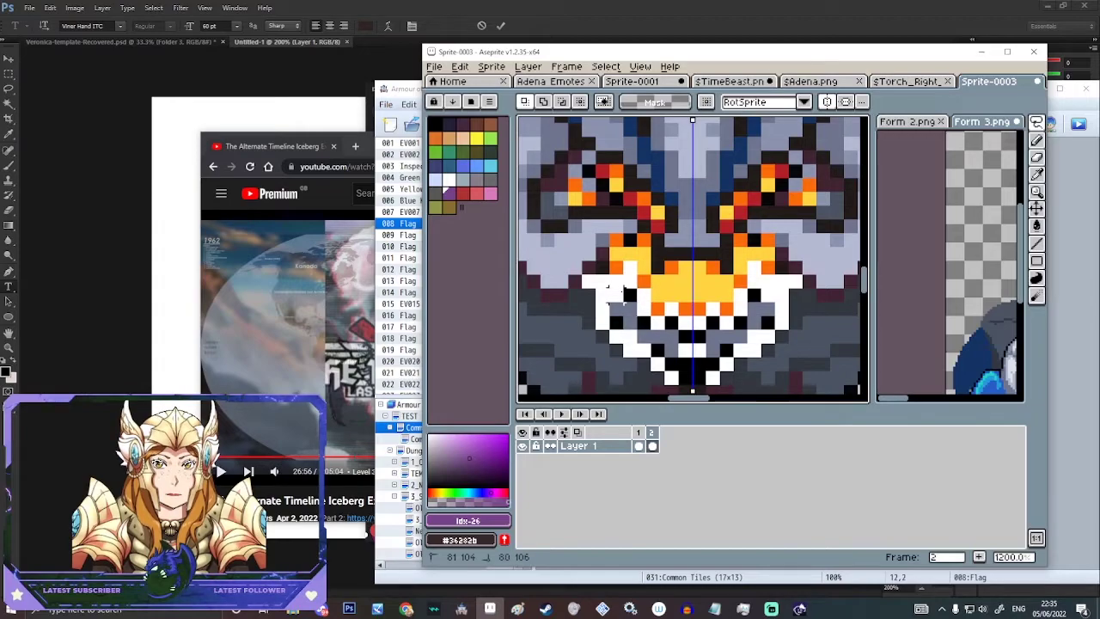
pyautogui.moveTo(606, 288); pyautogui.dragTo(601, 297)
pyautogui.scroll(-2, 571, 327)
pyautogui.click(650, 249)
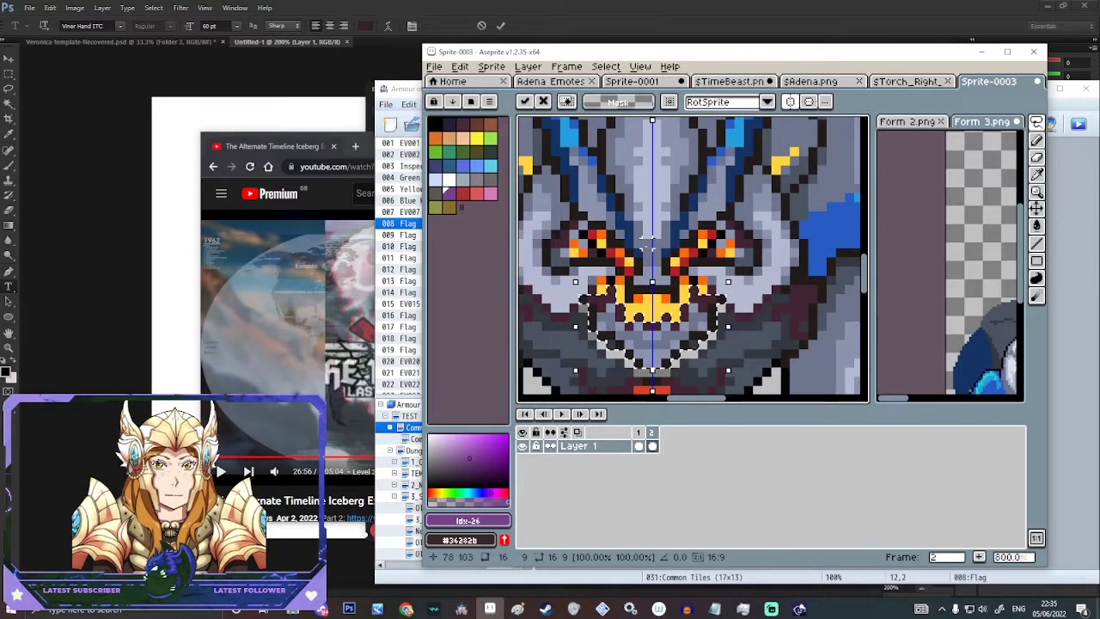
pyautogui.scroll(-1, 650, 249)
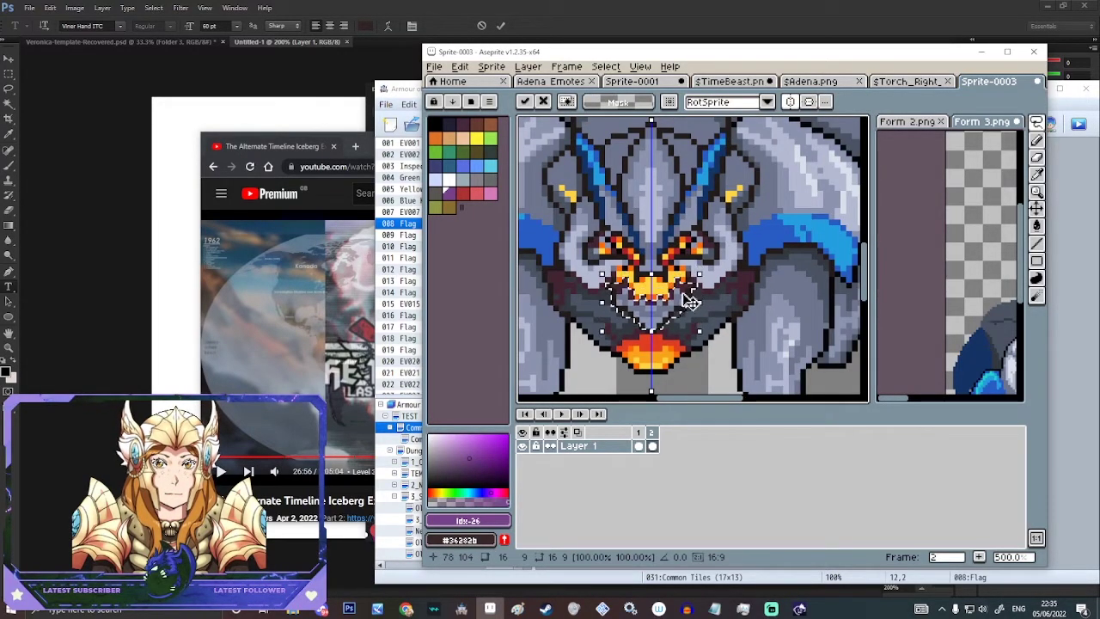
# - Save the lifted mouth selection to mouth.msk, then add frame 3 from the timeline
pyautogui.click(567, 66)
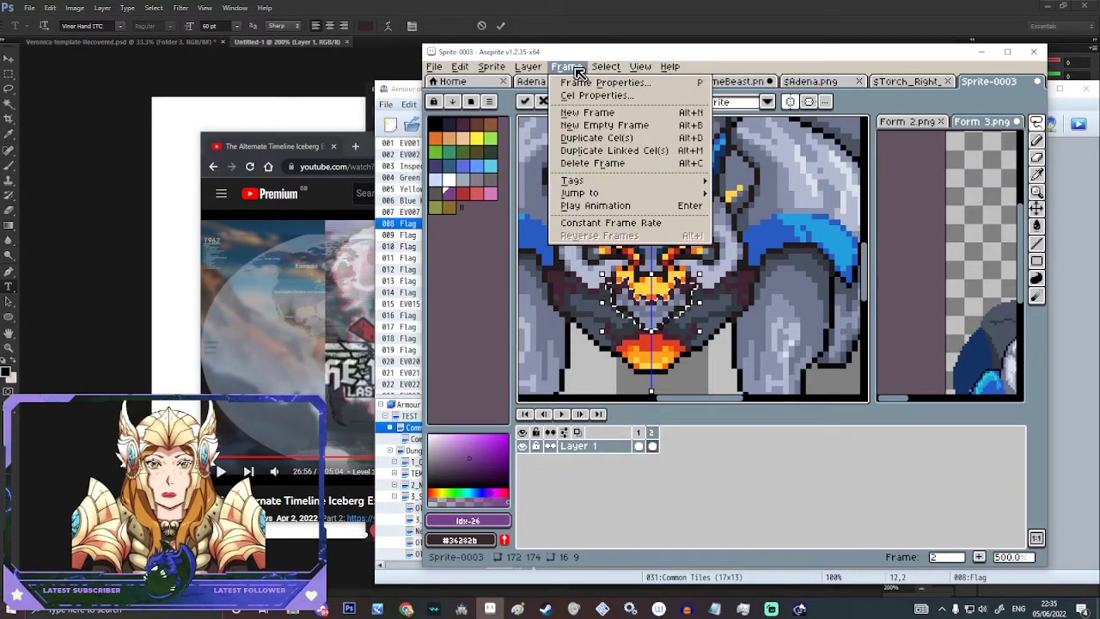
pyautogui.moveTo(605, 69)
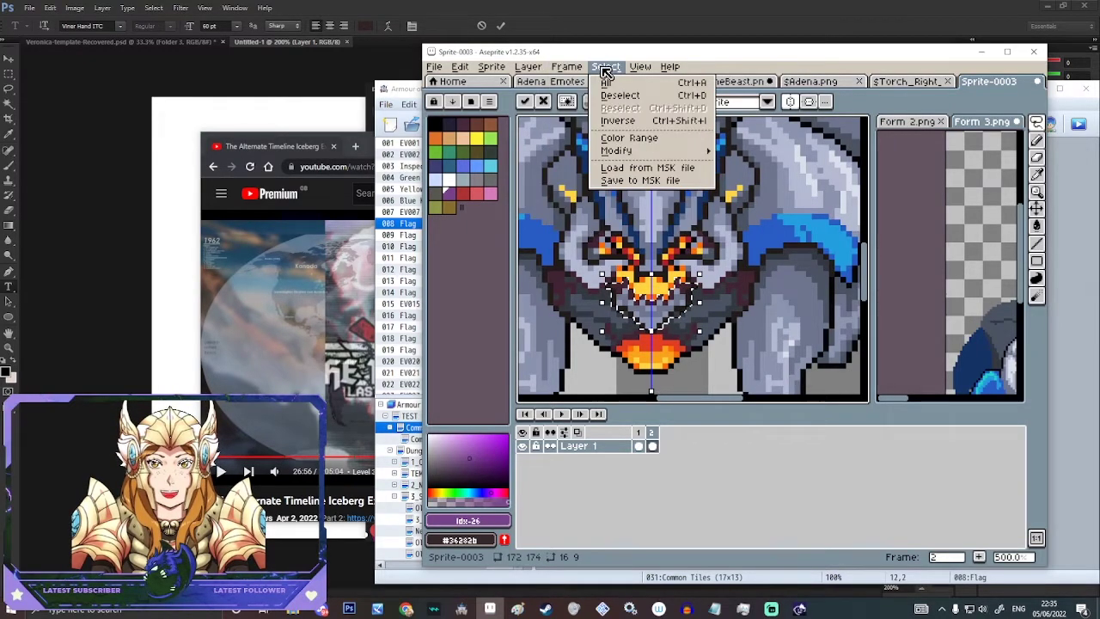
pyautogui.click(636, 181)
pyautogui.write('mouth')
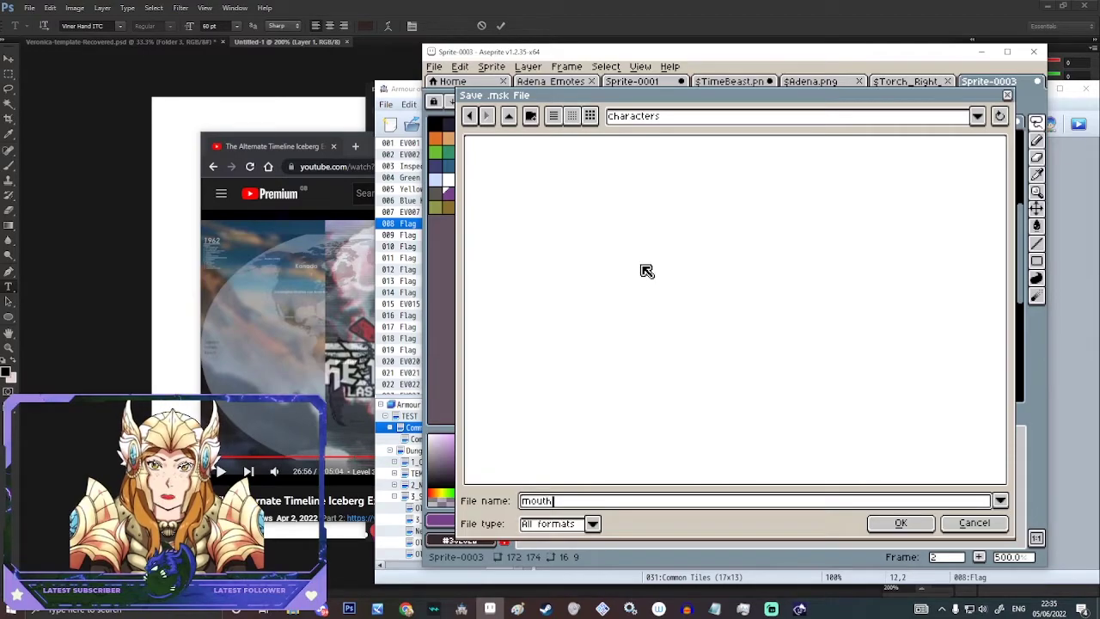
pyautogui.press('Return')
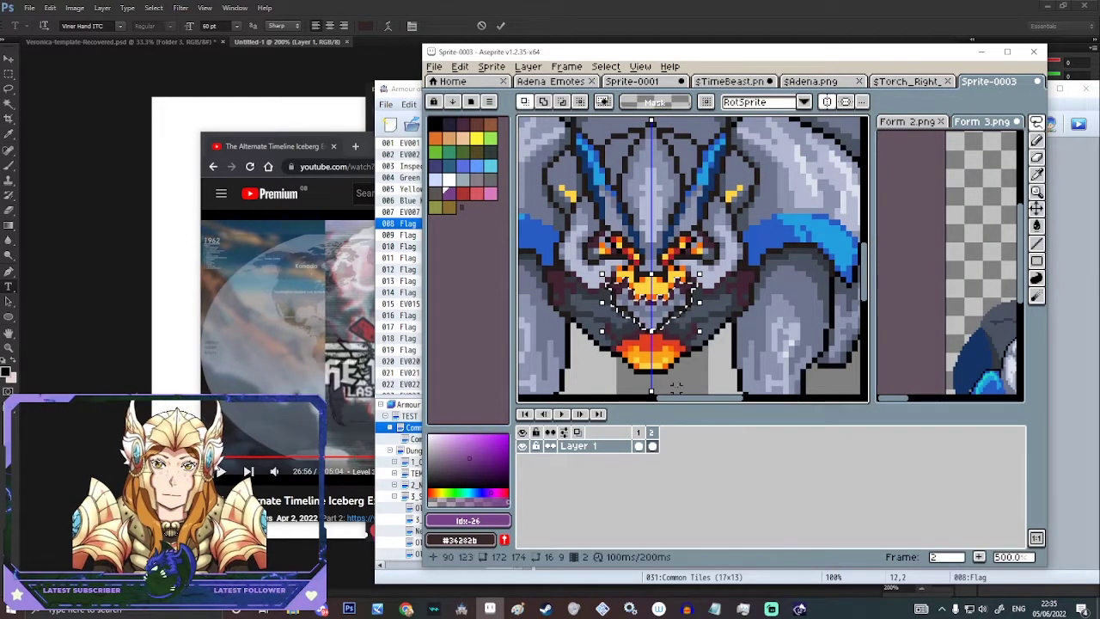
pyautogui.rightClick(646, 433)
pyautogui.click(683, 457)
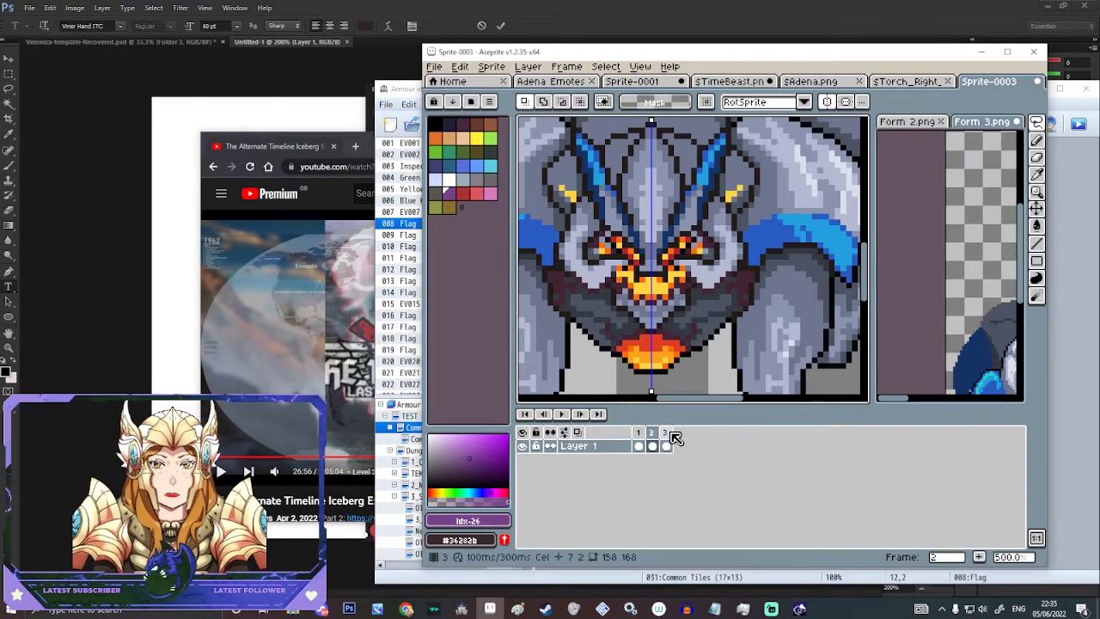
# - On frame 2, load mouth.msk, nudge the mouth up one pixel and apply it
pyautogui.click(639, 433)
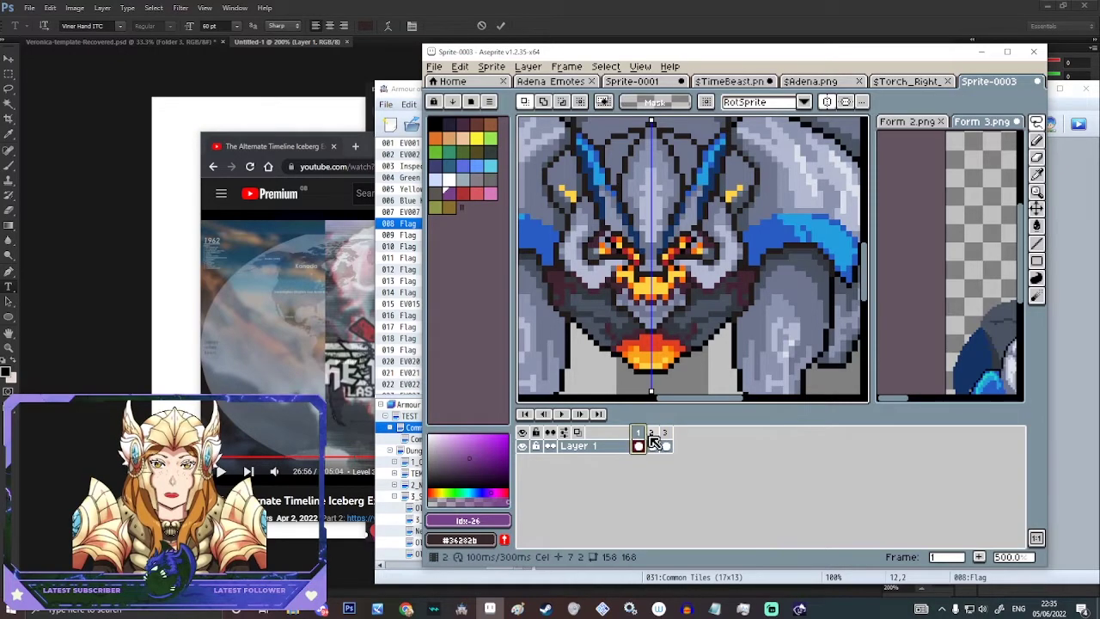
pyautogui.click(605, 66)
pyautogui.click(660, 169)
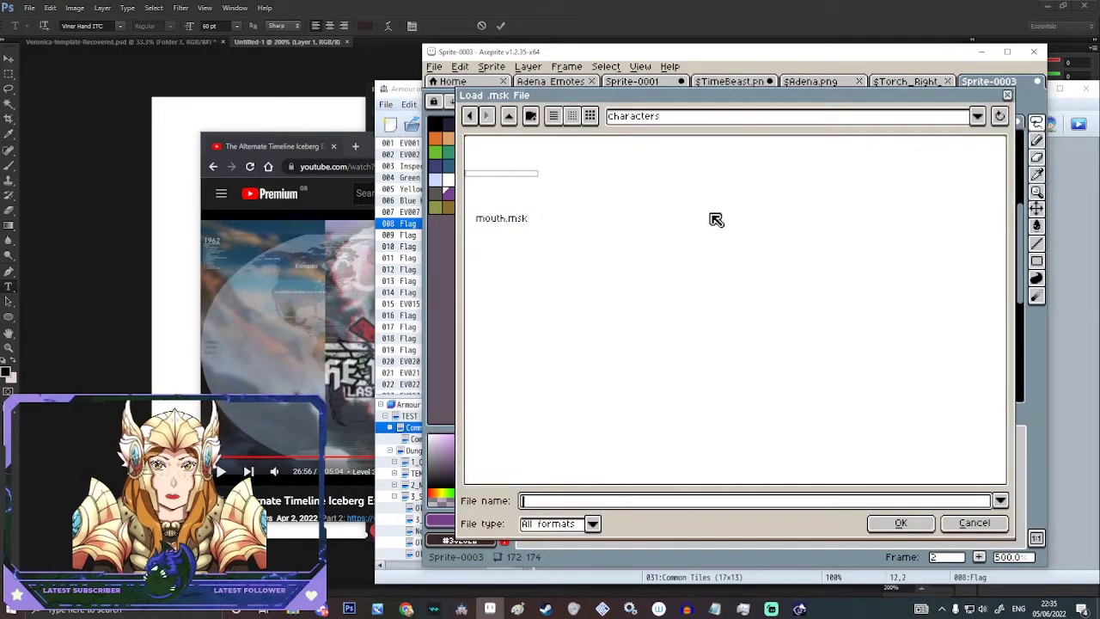
pyautogui.doubleClick(486, 194)
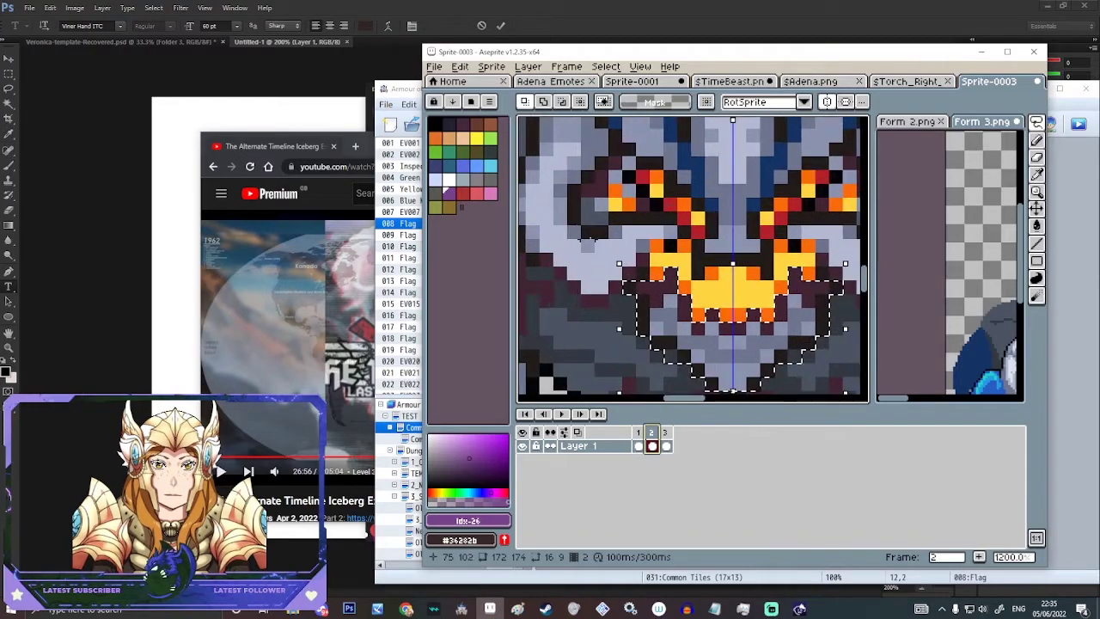
pyautogui.press('Up')
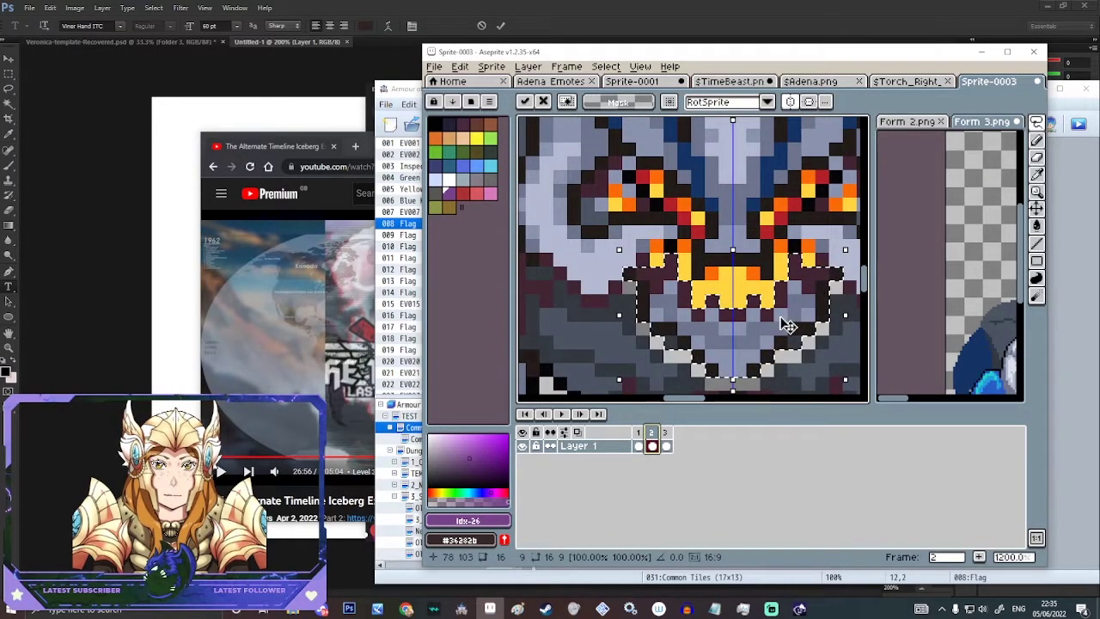
pyautogui.press('Return')
pyautogui.scroll(-1, 756, 319)
pyautogui.scroll(-1, 763, 320)
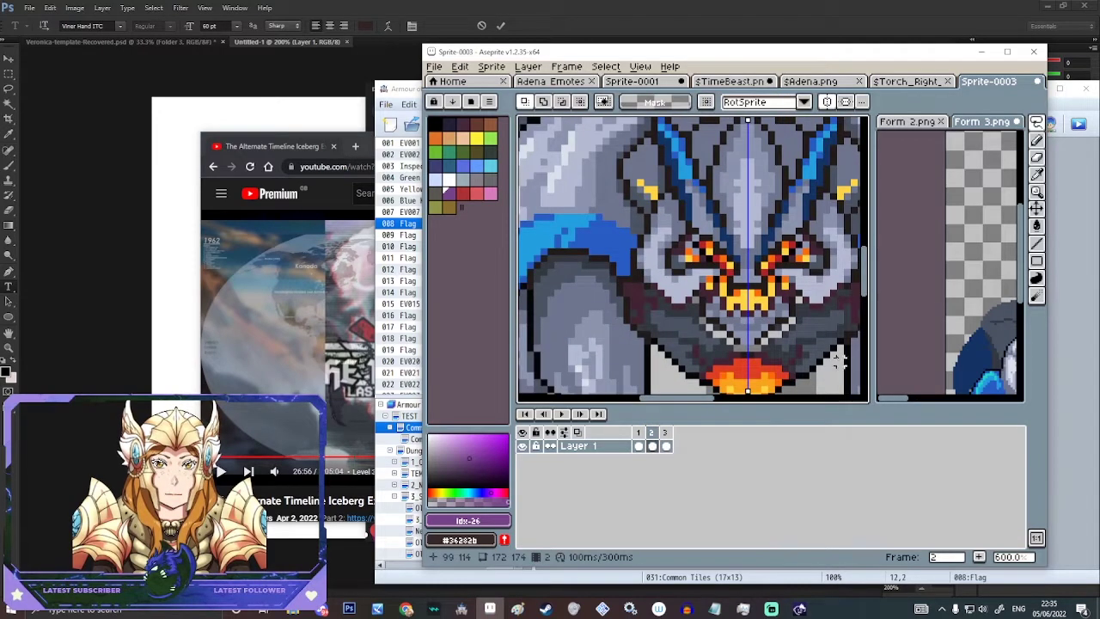
pyautogui.click(667, 443)
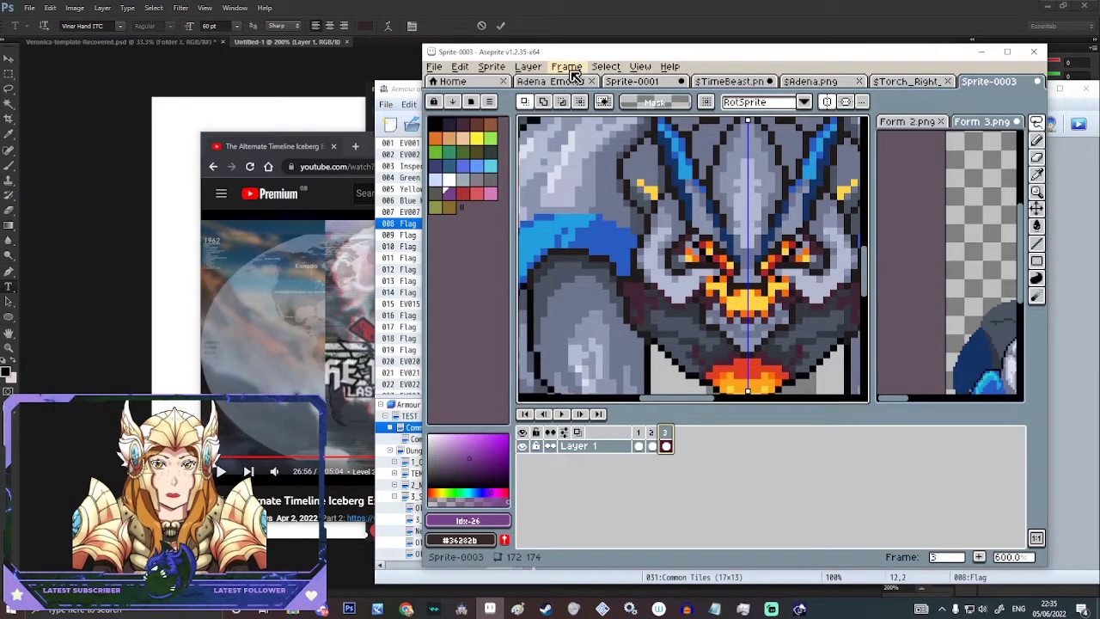
# - Load the mouth.msk selection onto frame 3, then drop it
pyautogui.click(606, 66)
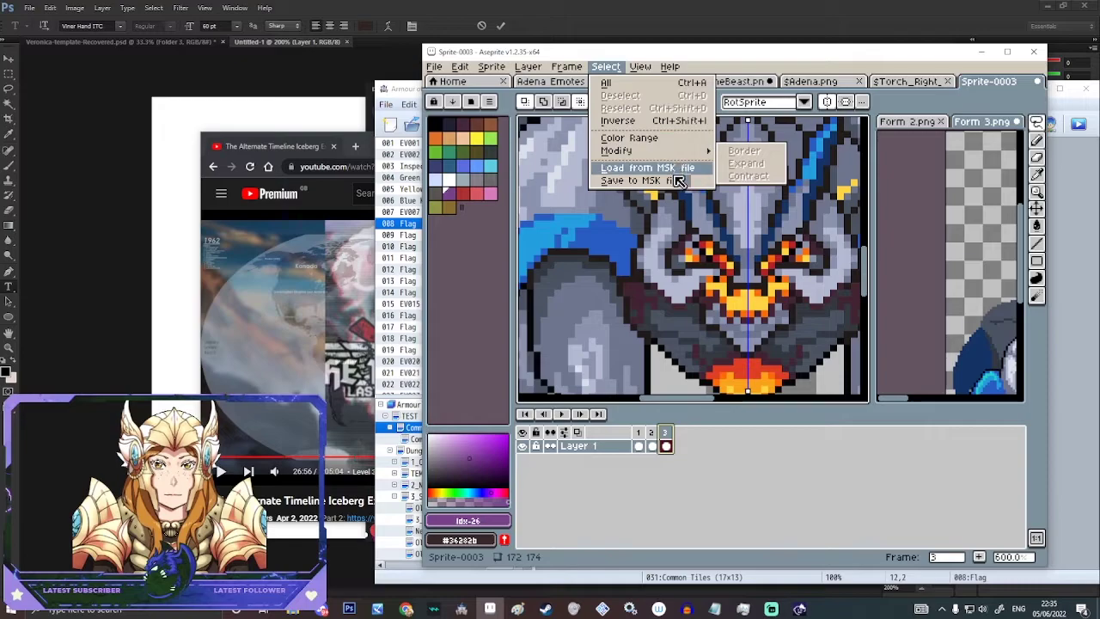
pyautogui.click(670, 167)
pyautogui.doubleClick(507, 196)
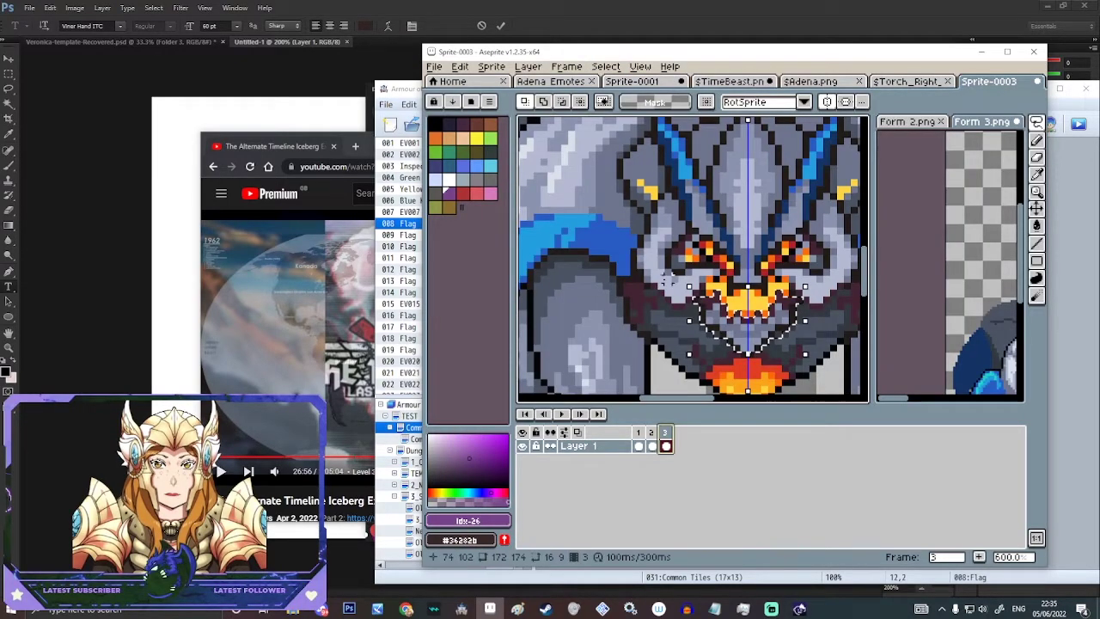
pyautogui.scroll(3, 803, 292)
pyautogui.scroll(-2, 774, 291)
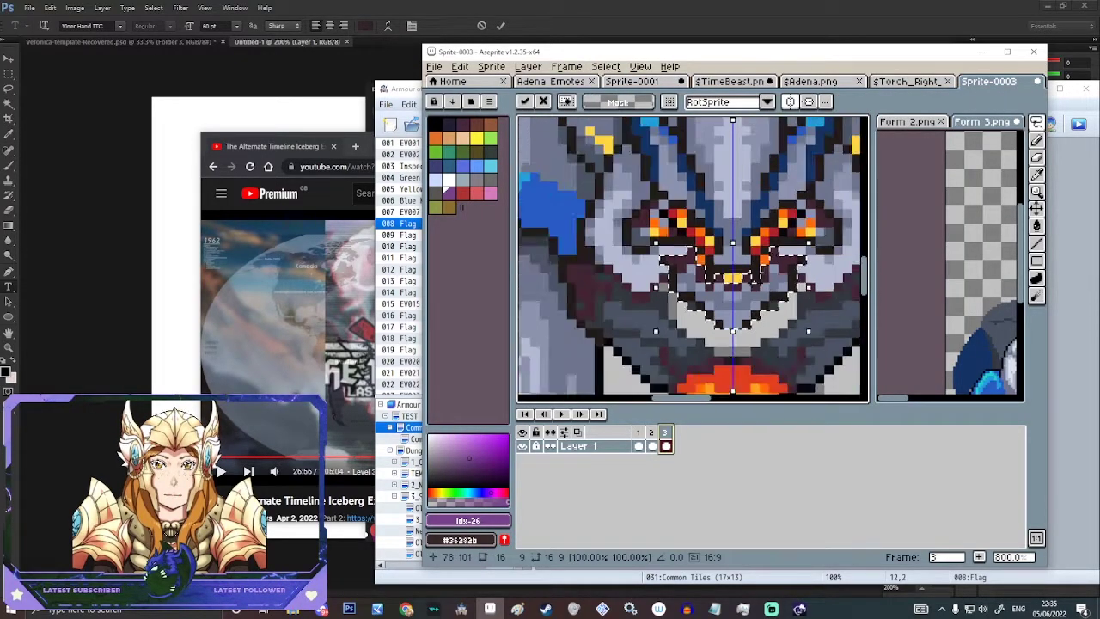
pyautogui.scroll(2, 744, 289)
pyautogui.click(767, 336)
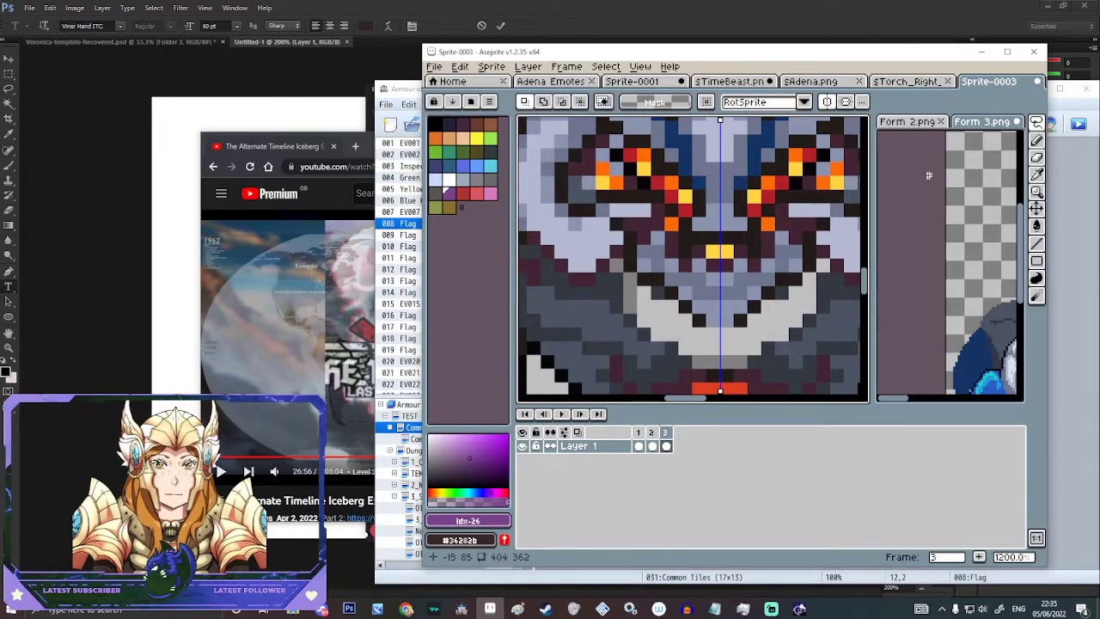
# - Sample a colour with the Eyedropper and switch back to the selection tool on frame 3
pyautogui.click(1036, 174)
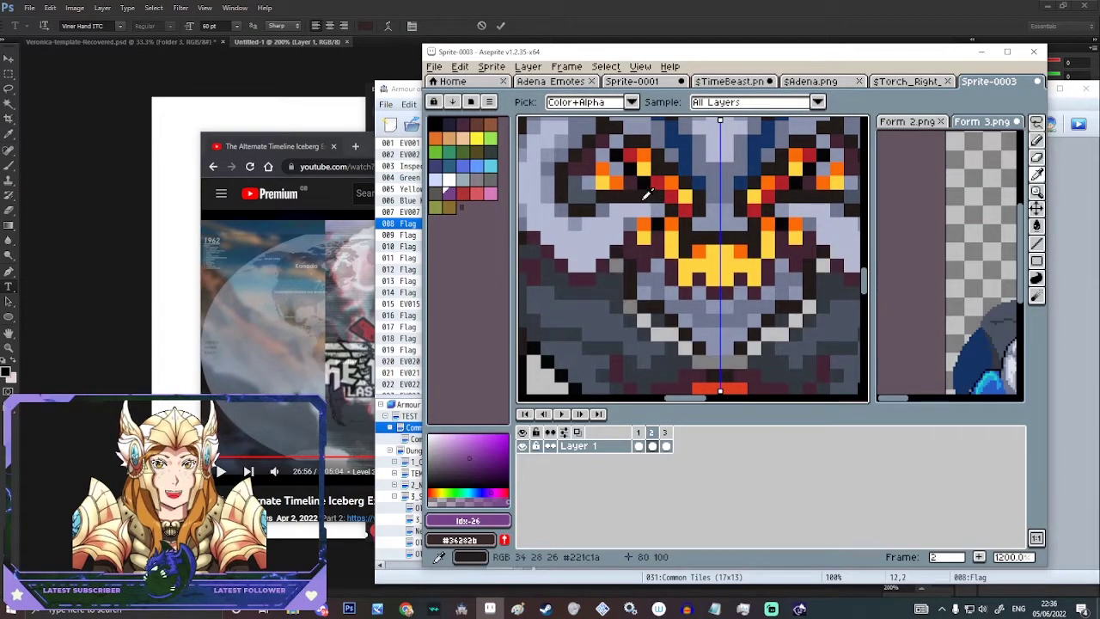
pyautogui.scroll(1, 627, 205)
pyautogui.click(1036, 123)
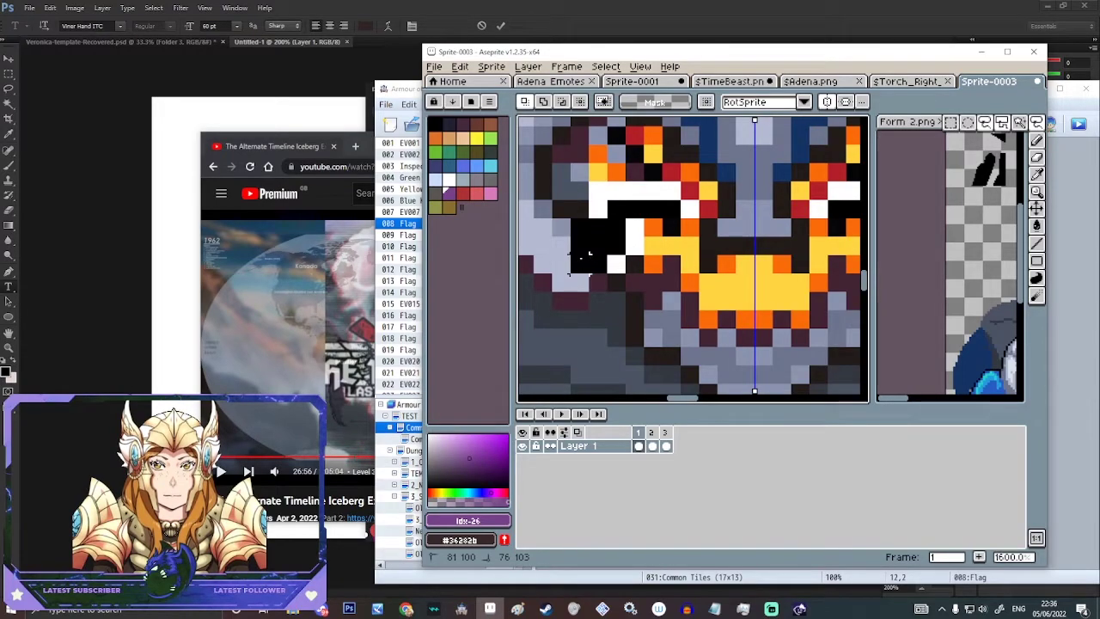
pyautogui.scroll(-2, 587, 254)
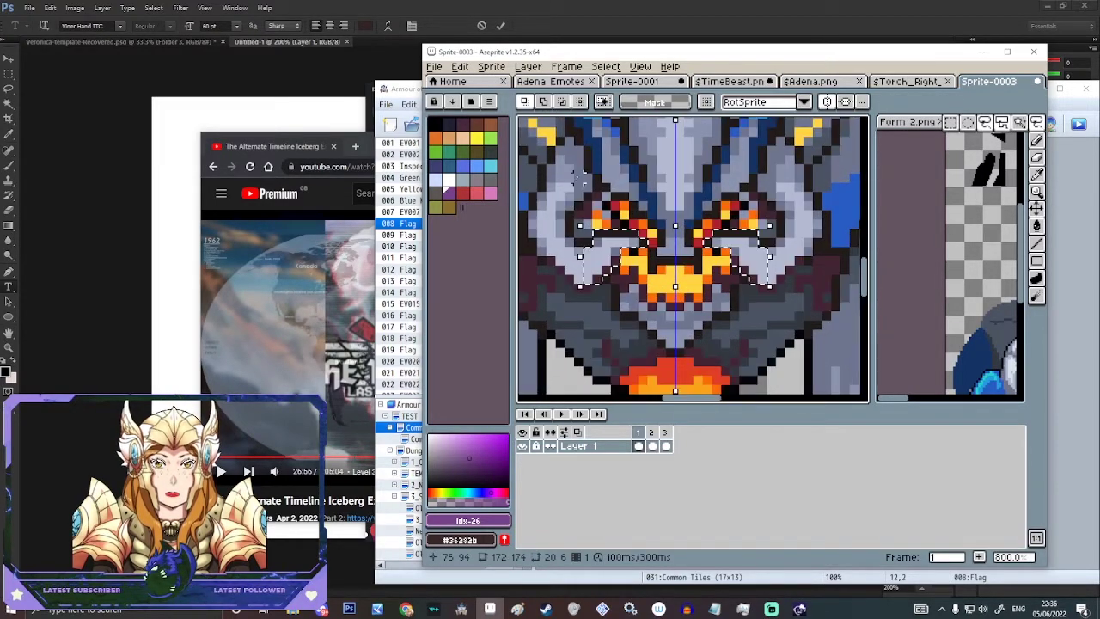
pyautogui.click(664, 436)
# - Flip between frames 2 and 3, play the mouth animation from frame 1, then stop on frame 3
pyautogui.click(653, 432)
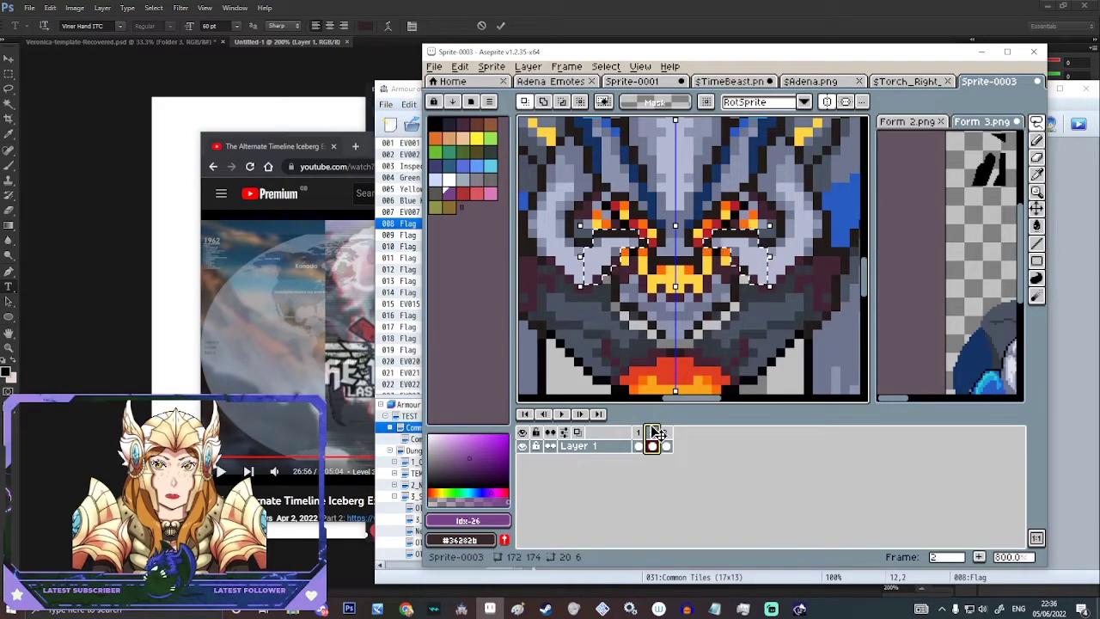
pyautogui.click(664, 432)
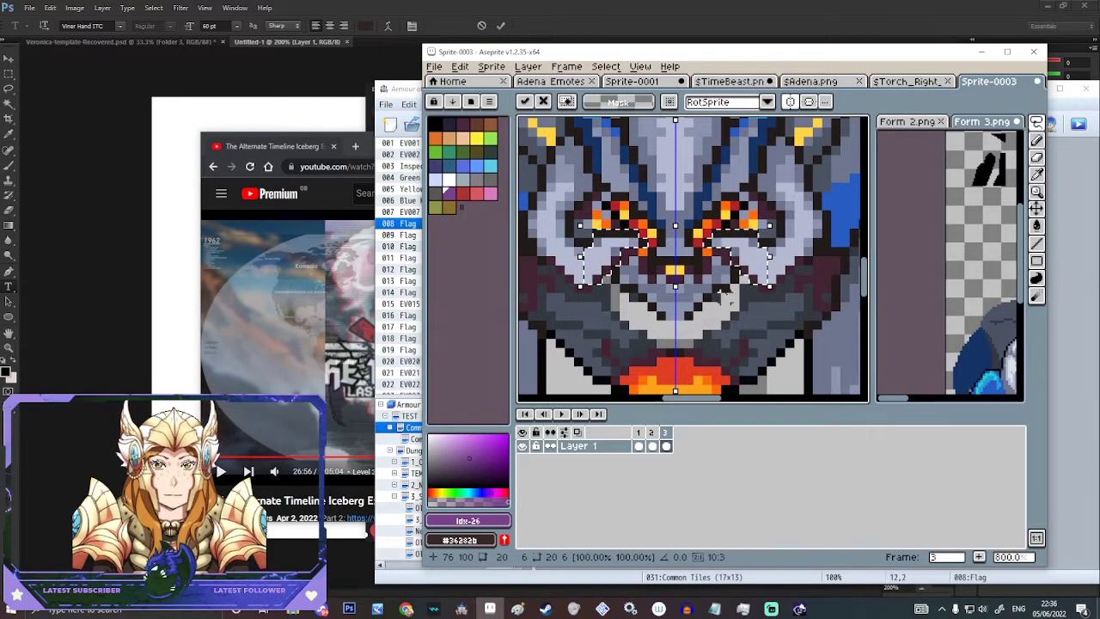
pyautogui.click(652, 433)
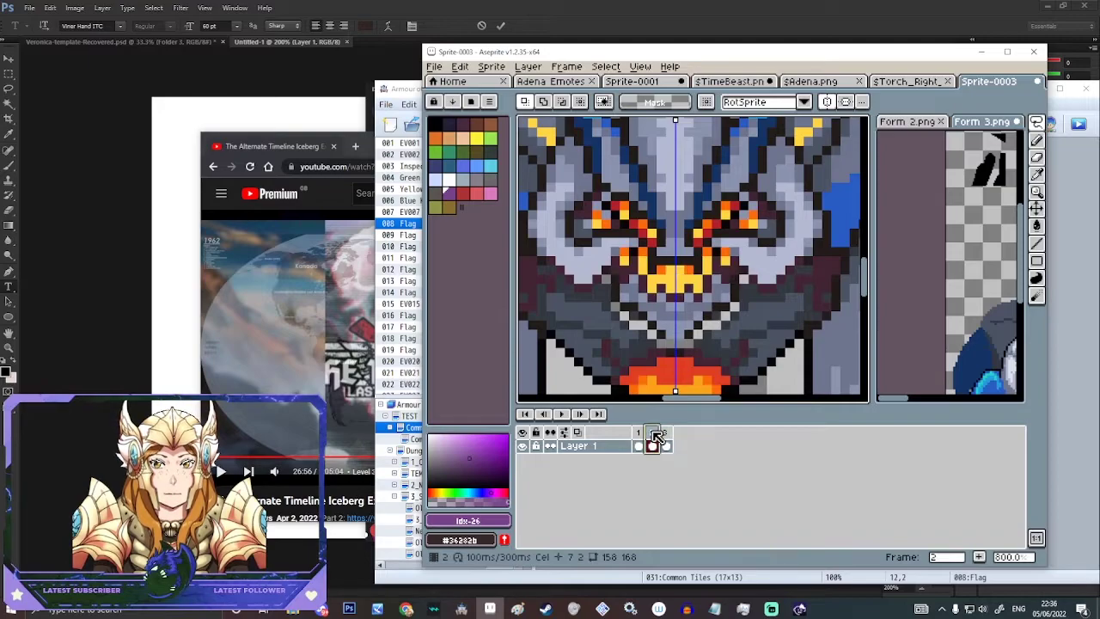
pyautogui.press('Return')
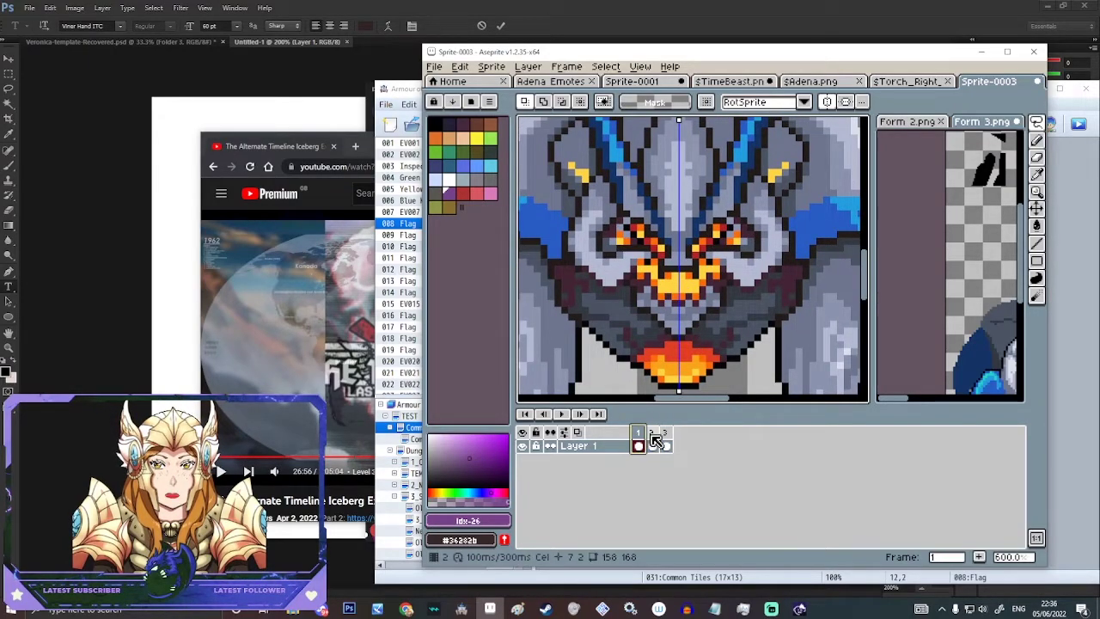
pyautogui.click(560, 415)
pyautogui.scroll(-5, 730, 271)
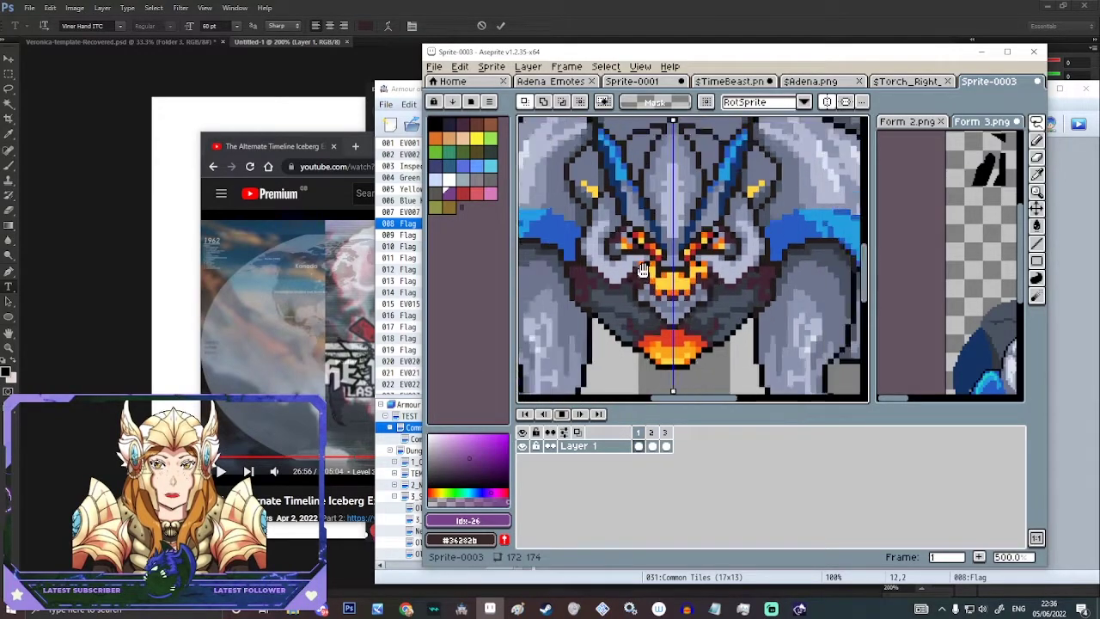
pyautogui.scroll(2, 730, 272)
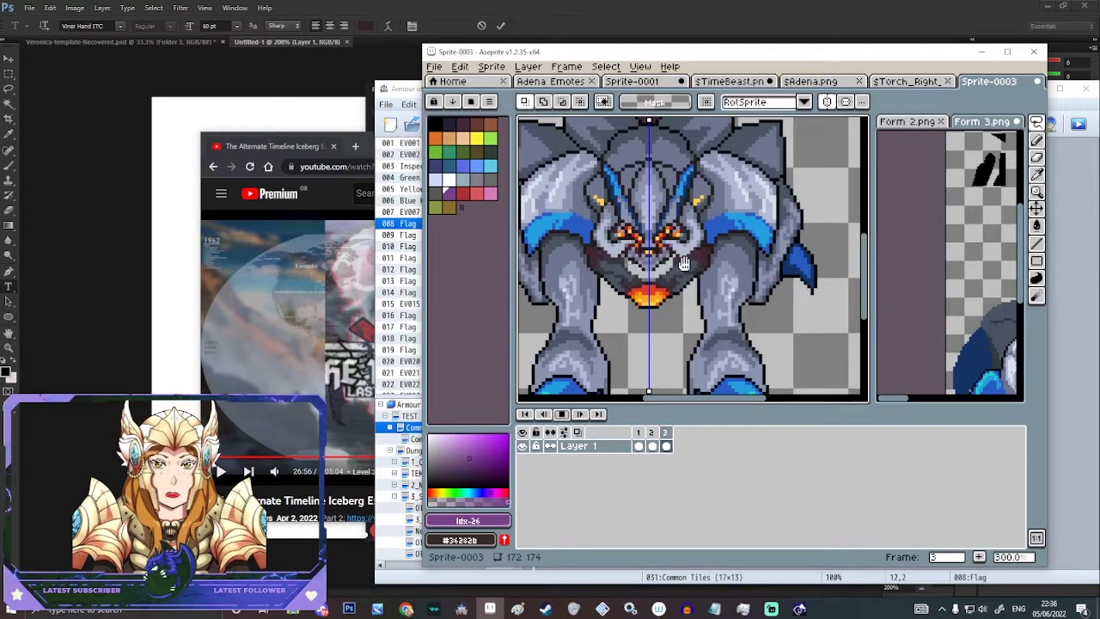
pyautogui.scroll(1, 595, 232)
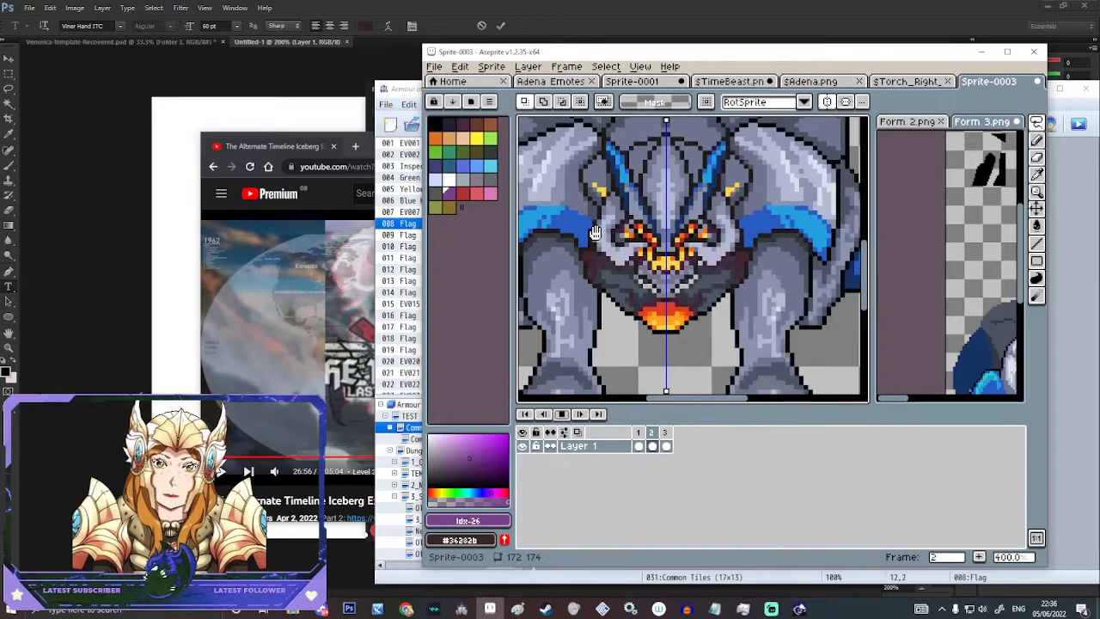
pyautogui.scroll(1, 658, 256)
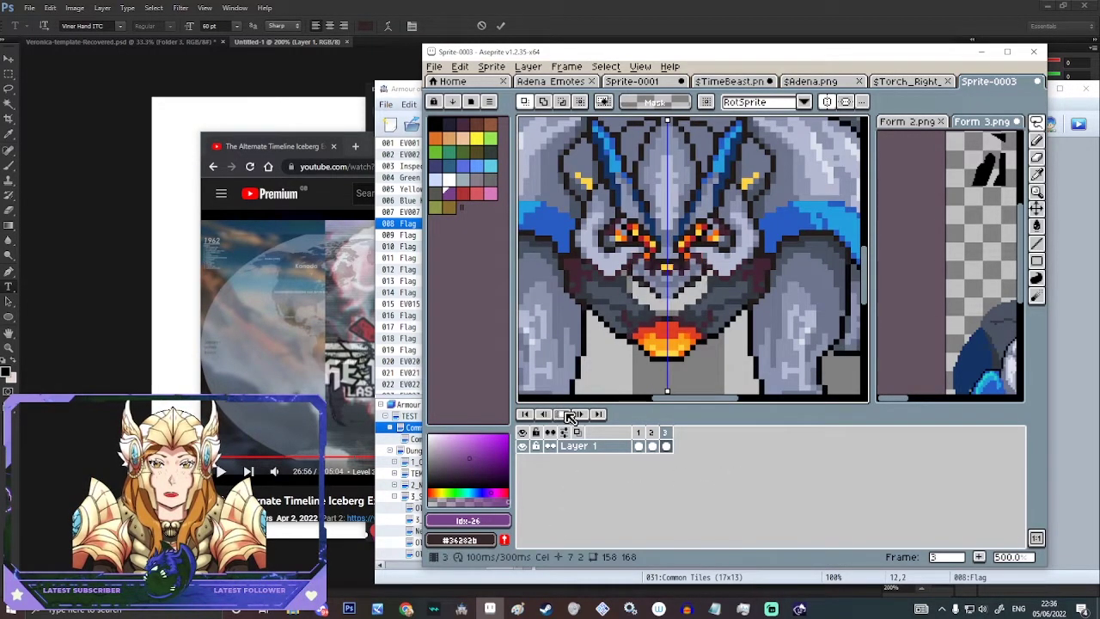
pyautogui.scroll(1, 610, 212)
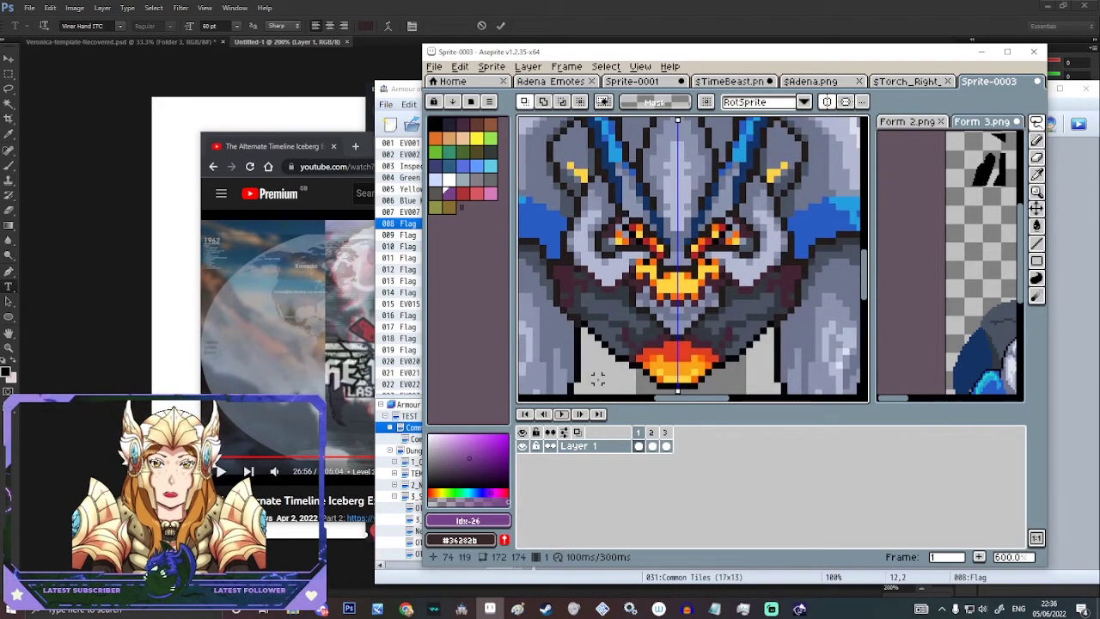
pyautogui.click(664, 442)
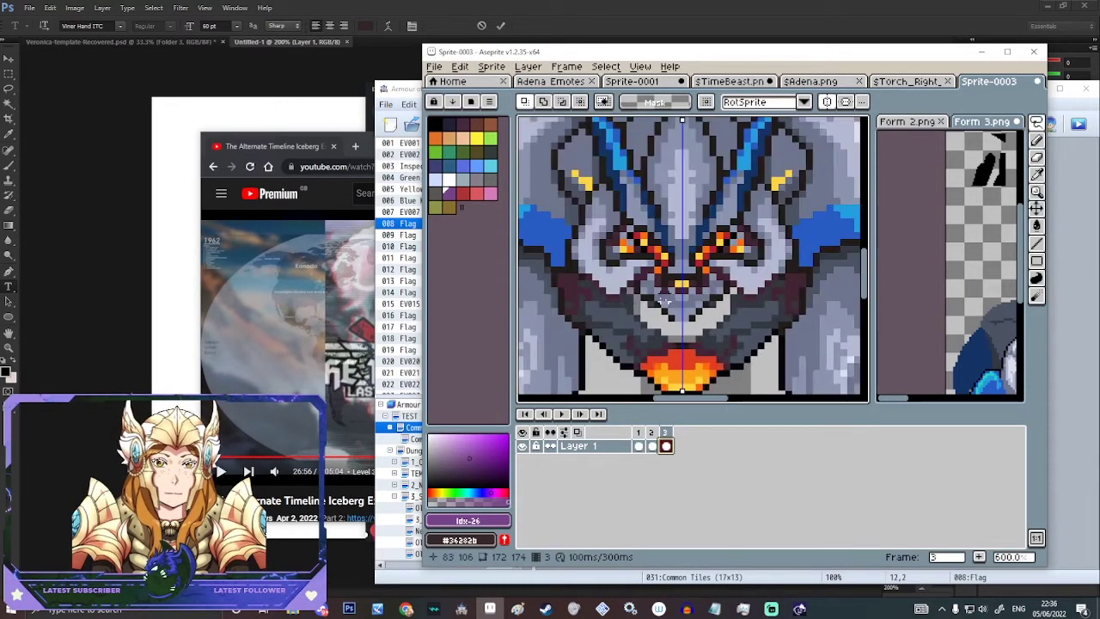
pyautogui.scroll(1, 663, 301)
pyautogui.scroll(-3, 663, 301)
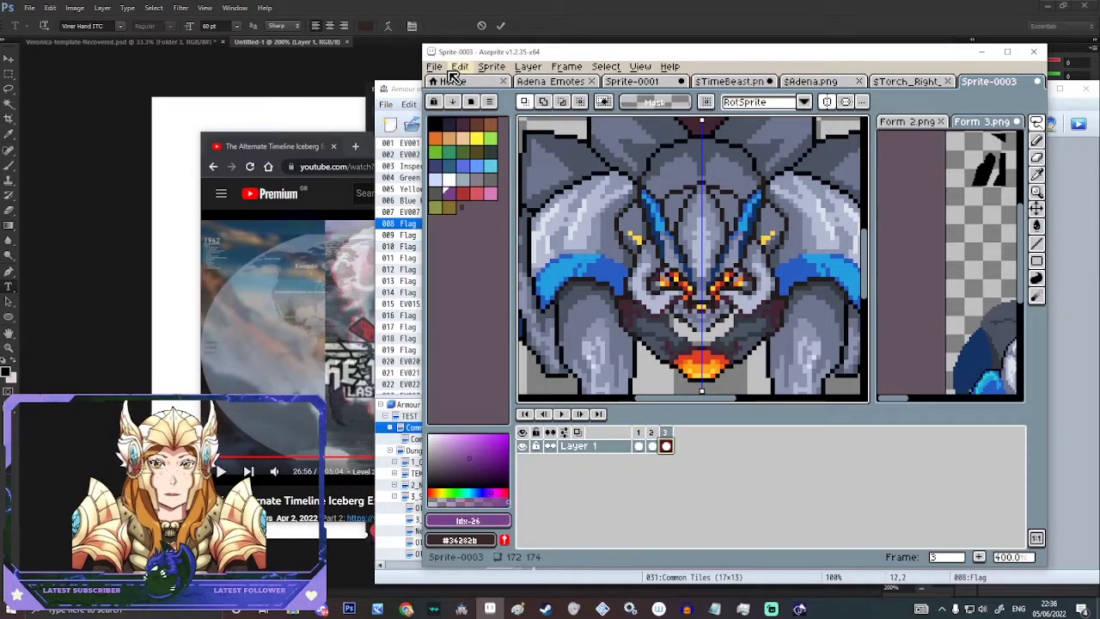
pyautogui.click(435, 67)
# - In the Open dialog, navigate to the Animated Sets folder via recent folders
pyautogui.click(449, 105)
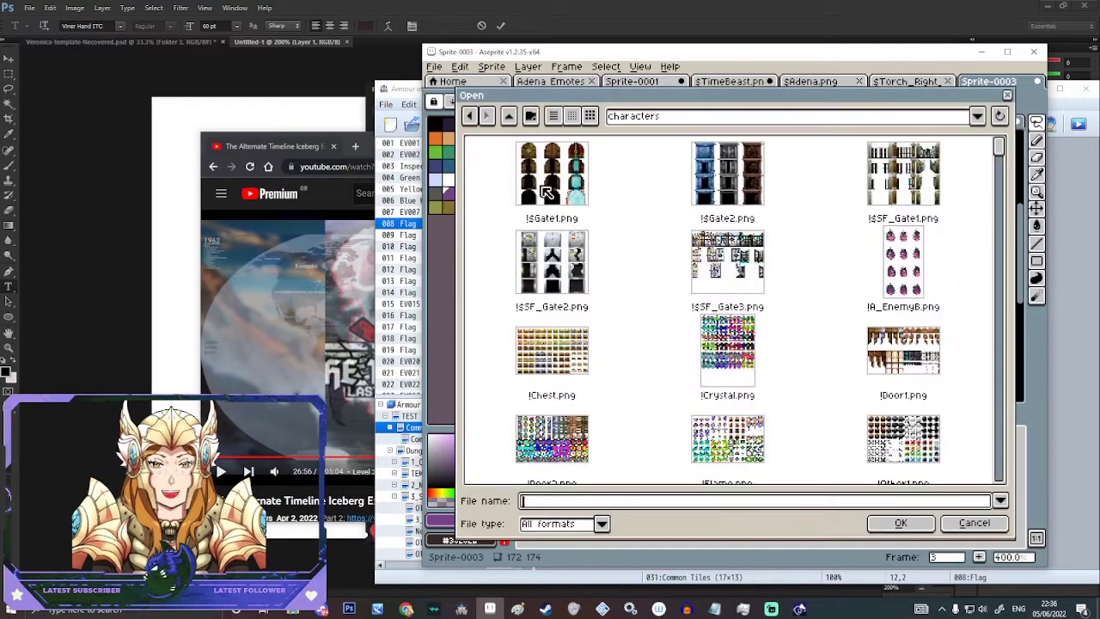
pyautogui.click(683, 118)
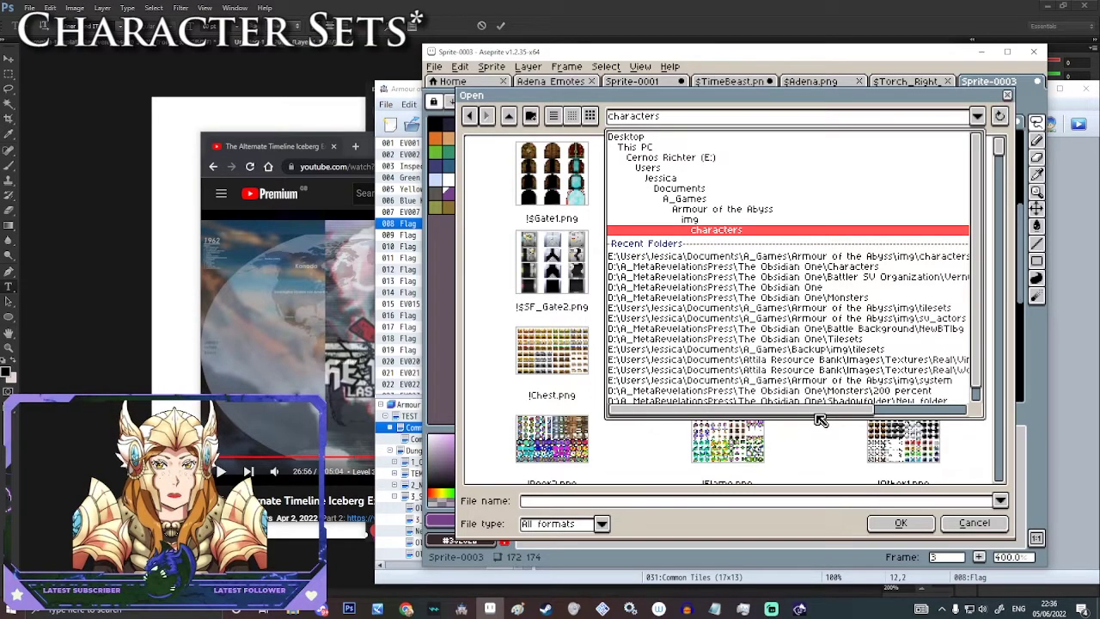
pyautogui.moveTo(820, 419); pyautogui.dragTo(880, 408)
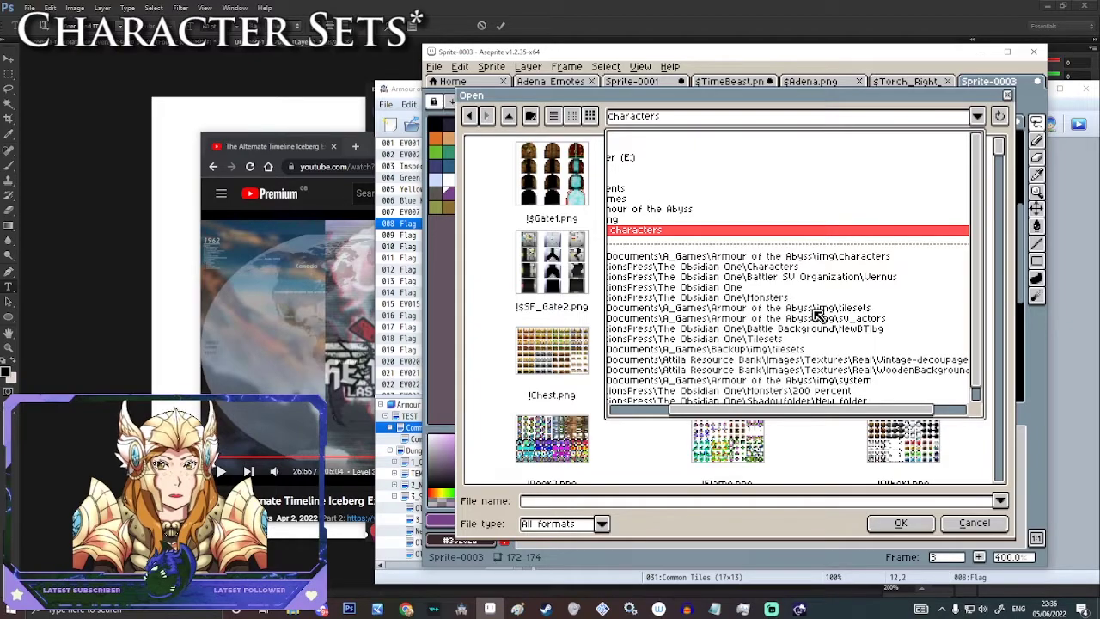
pyautogui.scroll(-1, 798, 330)
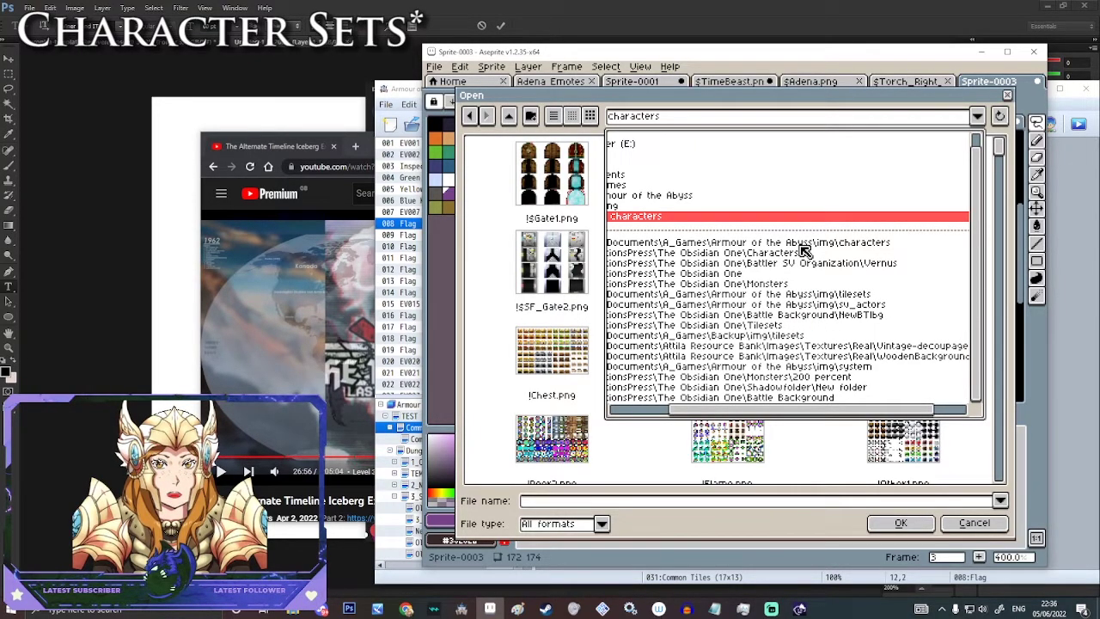
pyautogui.click(823, 257)
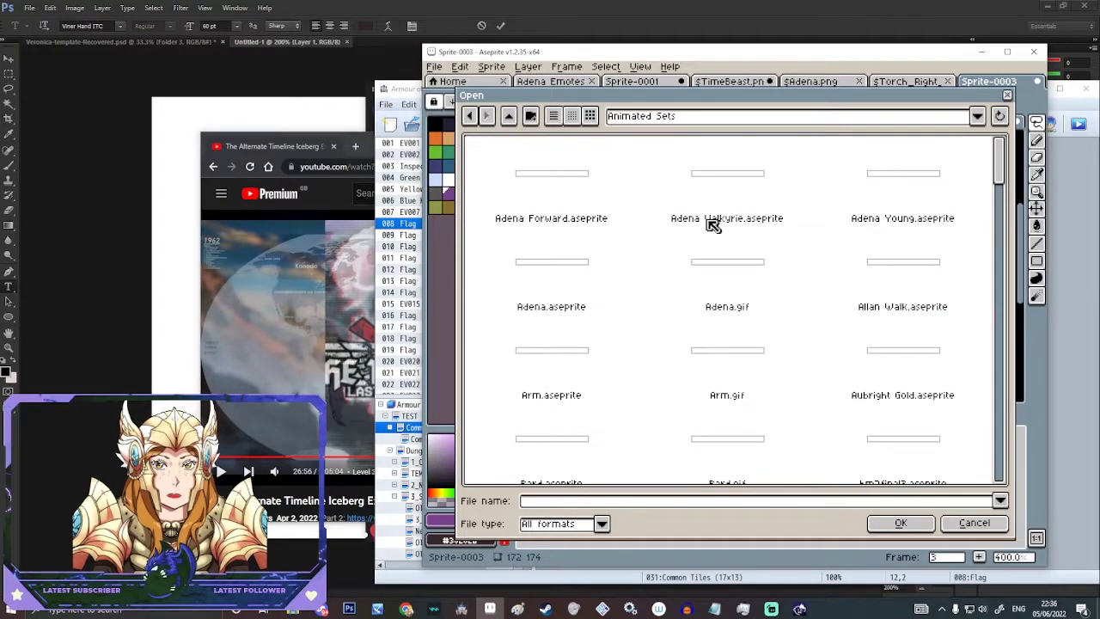
pyautogui.click(508, 115)
pyautogui.doubleClick(565, 189)
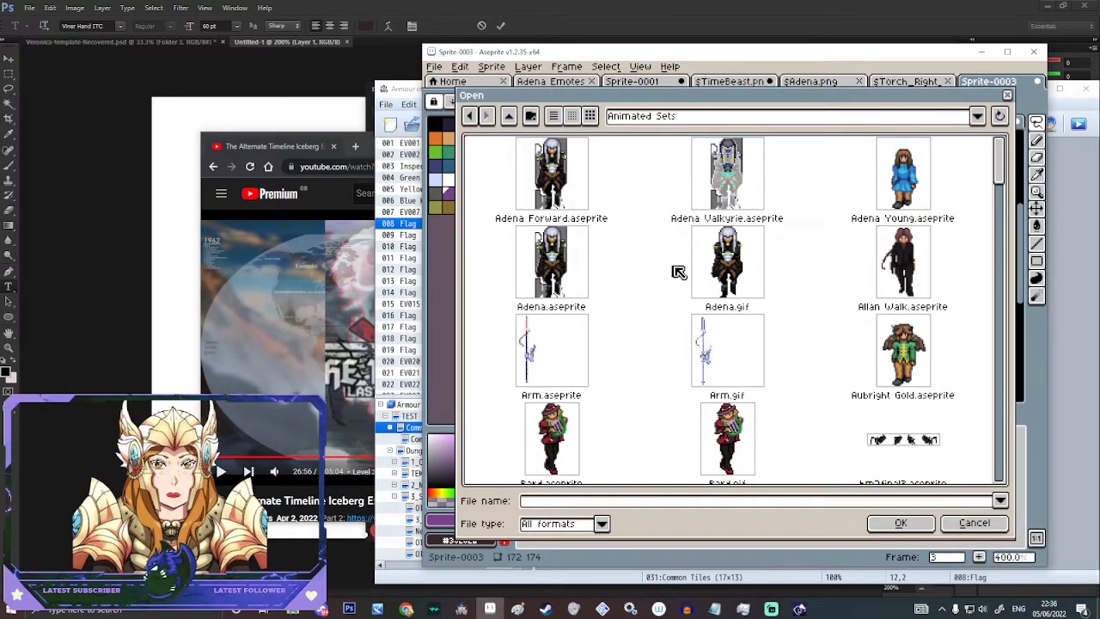
# - Scroll through the thumbnails and open bm2final3.aseprite in a new tab
pyautogui.scroll(-6, 721, 258)
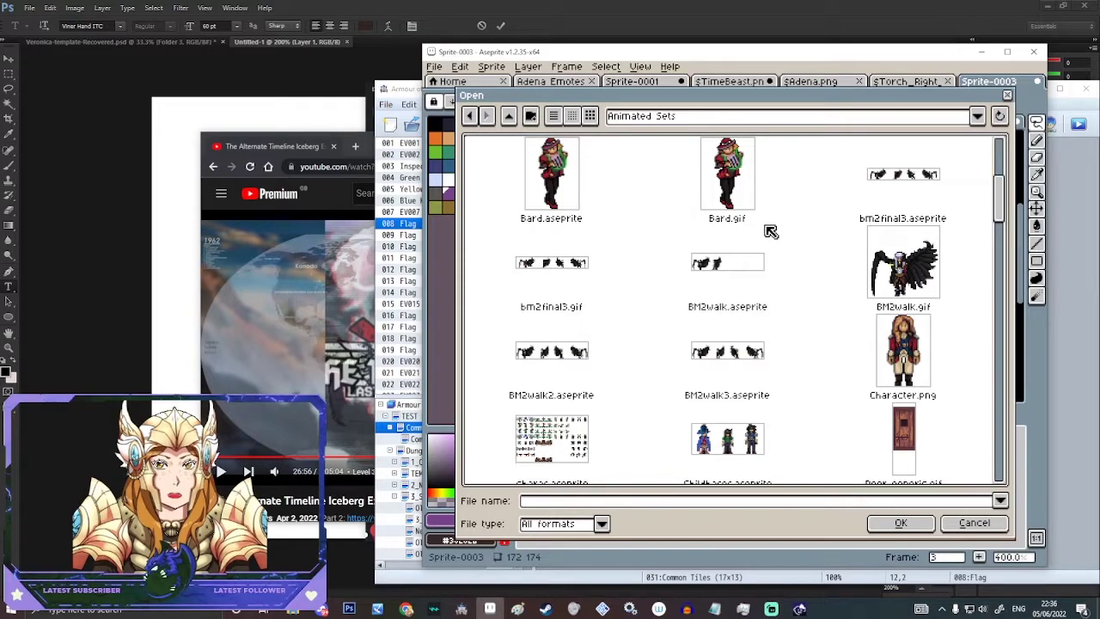
pyautogui.scroll(-10, 743, 272)
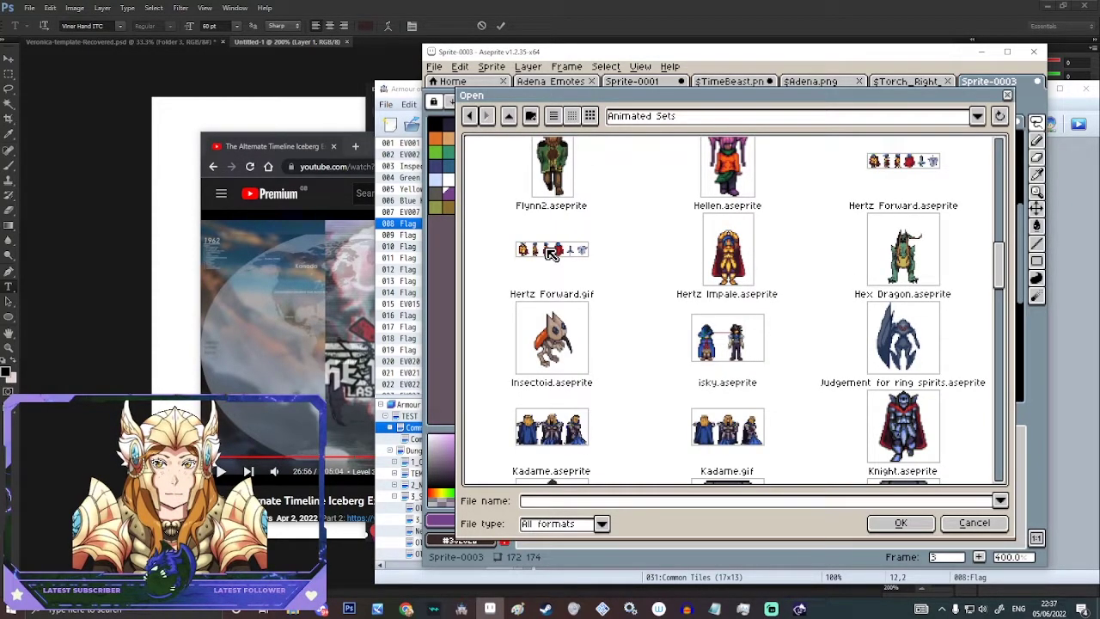
pyautogui.scroll(-8, 614, 233)
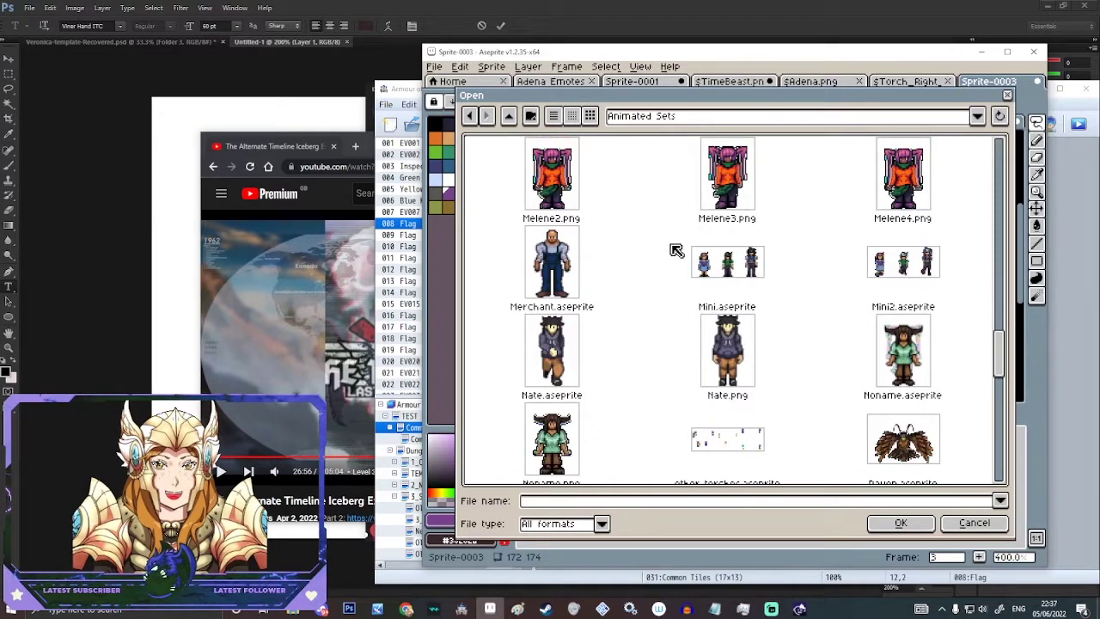
pyautogui.scroll(-5, 679, 248)
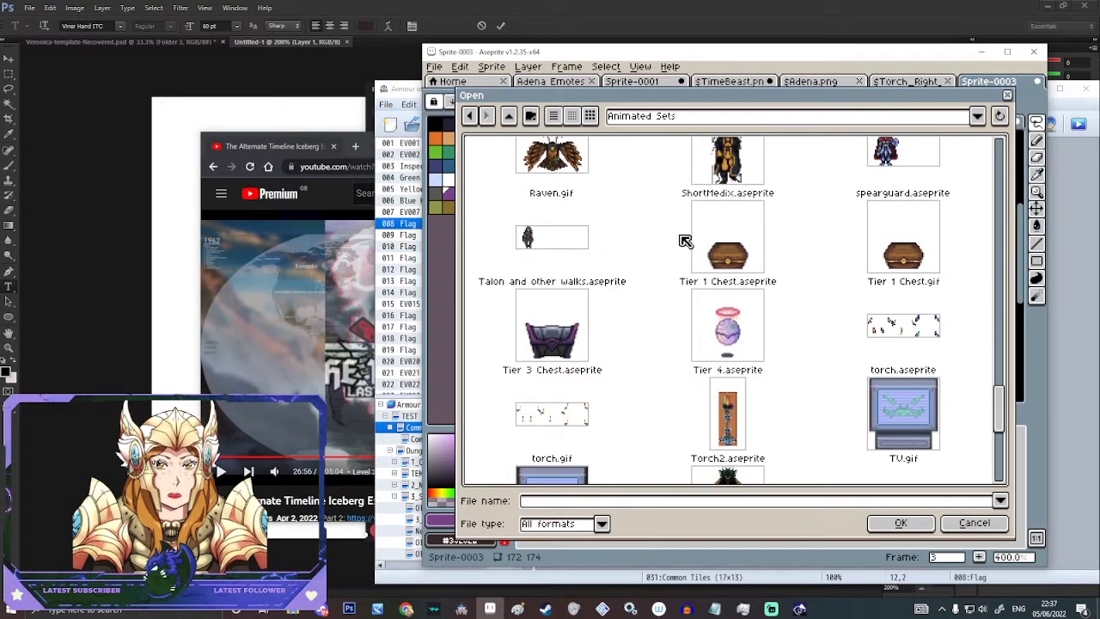
pyautogui.scroll(-5, 685, 242)
pyautogui.scroll(4, 685, 258)
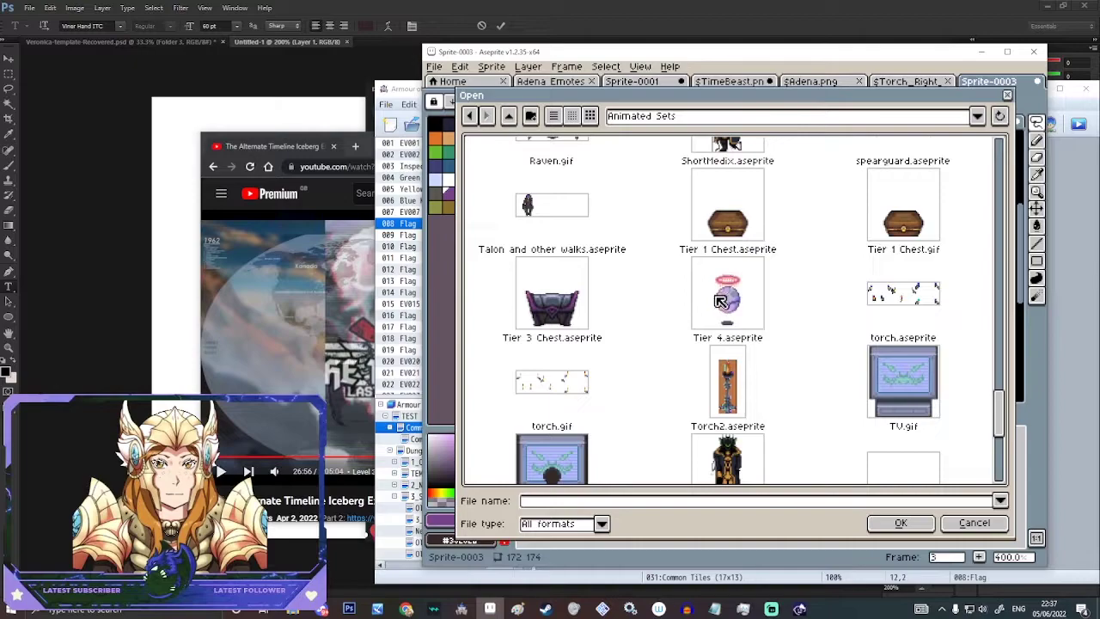
pyautogui.scroll(20, 721, 300)
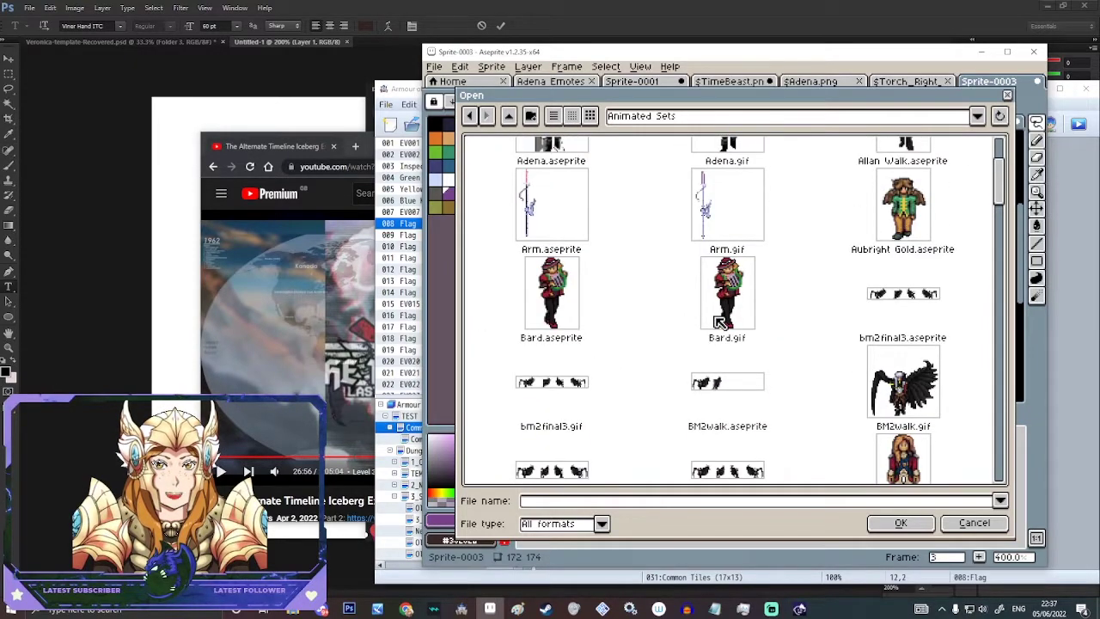
pyautogui.click(897, 297)
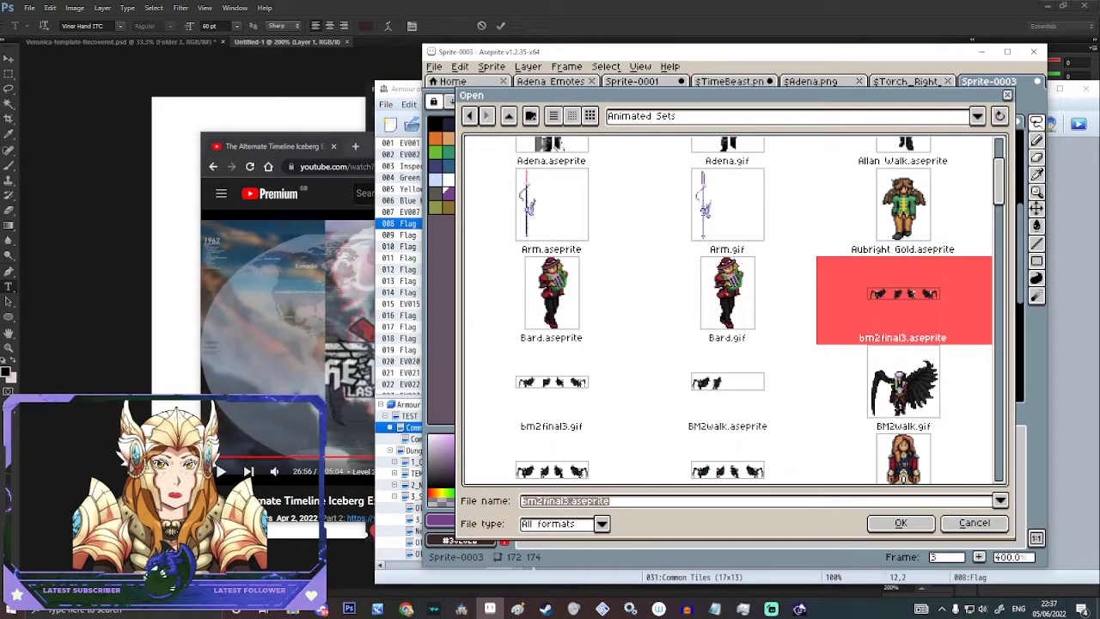
pyautogui.doubleClick(896, 298)
pyautogui.scroll(-3, 701, 258)
pyautogui.scroll(3, 701, 257)
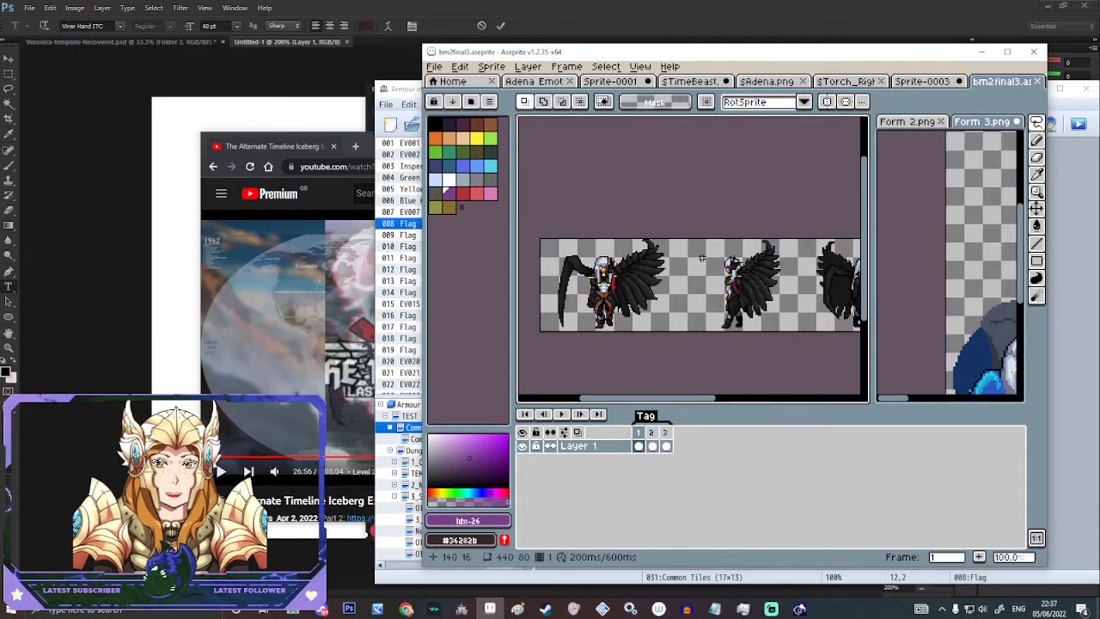
pyautogui.scroll(-2, 701, 258)
pyautogui.scroll(4, 775, 282)
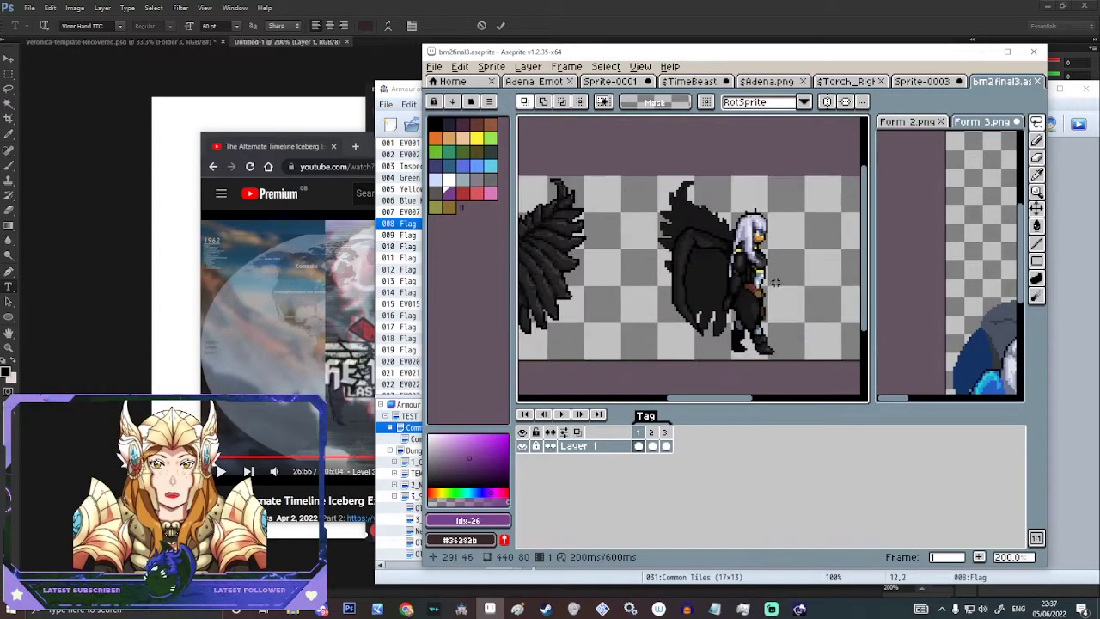
pyautogui.scroll(-2, 687, 267)
pyautogui.scroll(1, 645, 260)
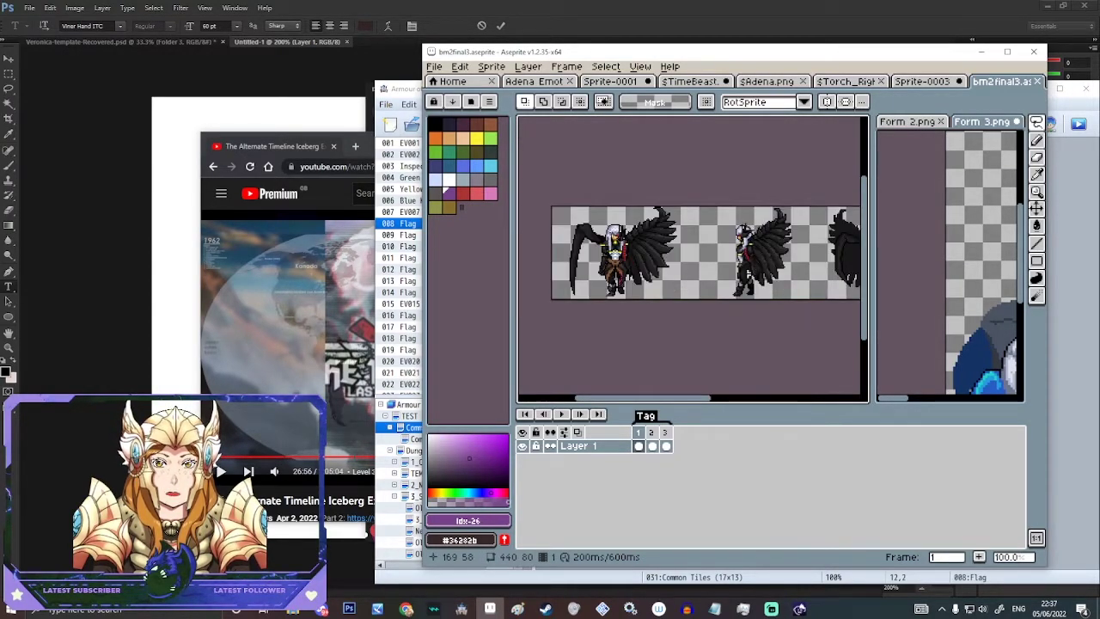
pyautogui.scroll(1, 653, 184)
pyautogui.scroll(-1, 710, 258)
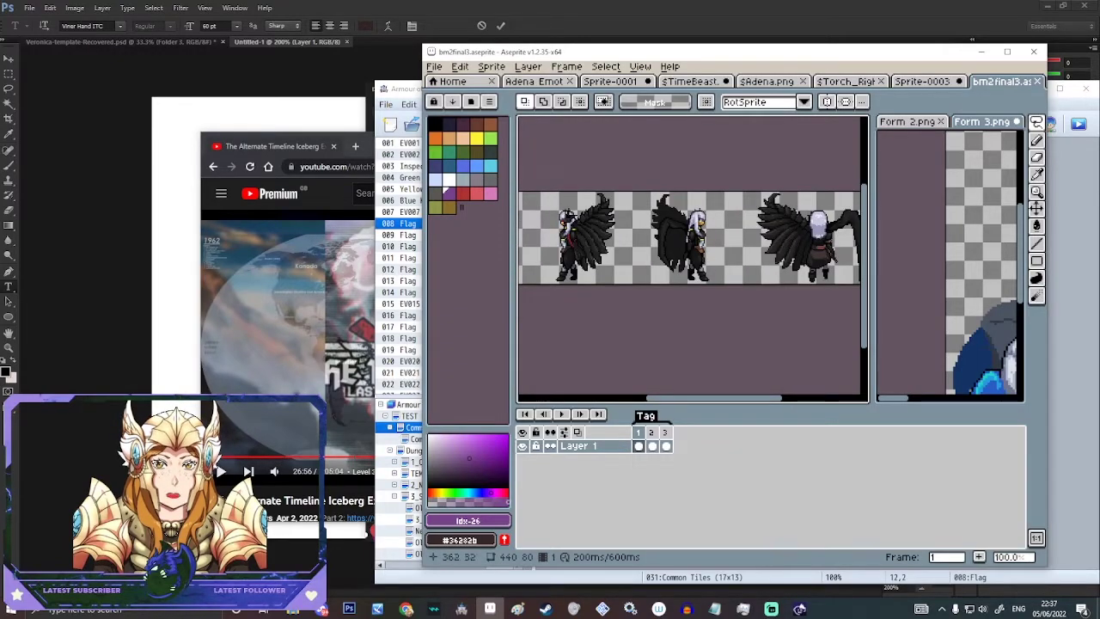
pyautogui.scroll(3, 615, 251)
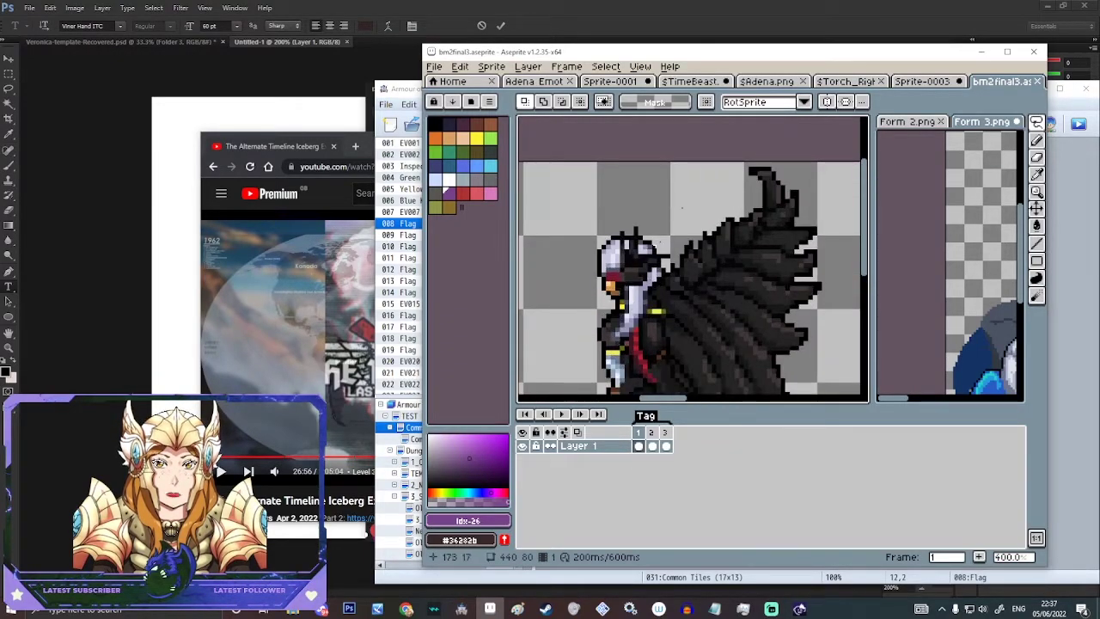
pyautogui.scroll(-1, 682, 207)
pyautogui.scroll(-3, 680, 301)
pyautogui.scroll(2, 686, 287)
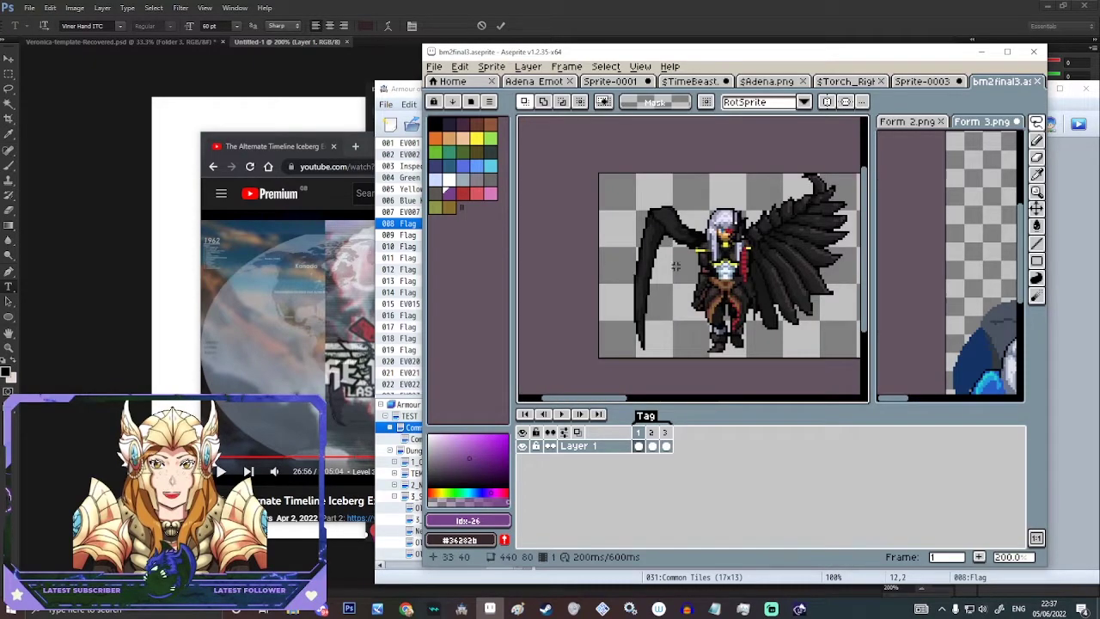
pyautogui.scroll(-1, 688, 279)
pyautogui.scroll(2, 691, 273)
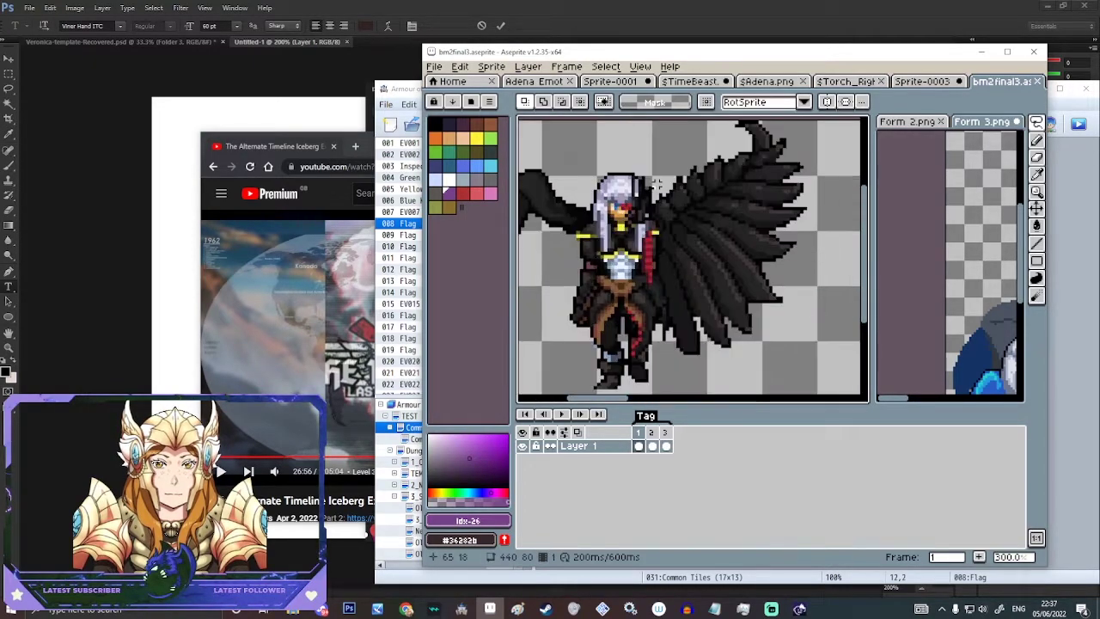
pyautogui.press('Right')
pyautogui.scroll(-1, 661, 223)
pyautogui.scroll(-3, 687, 232)
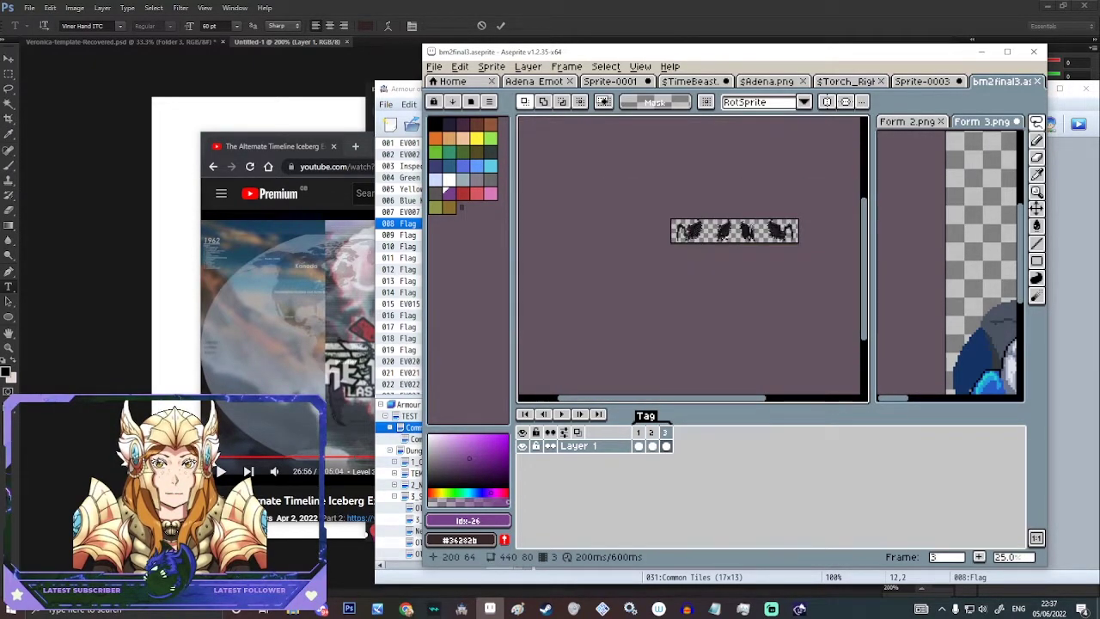
pyautogui.scroll(3, 678, 254)
pyautogui.press('Right')
pyautogui.click(564, 415)
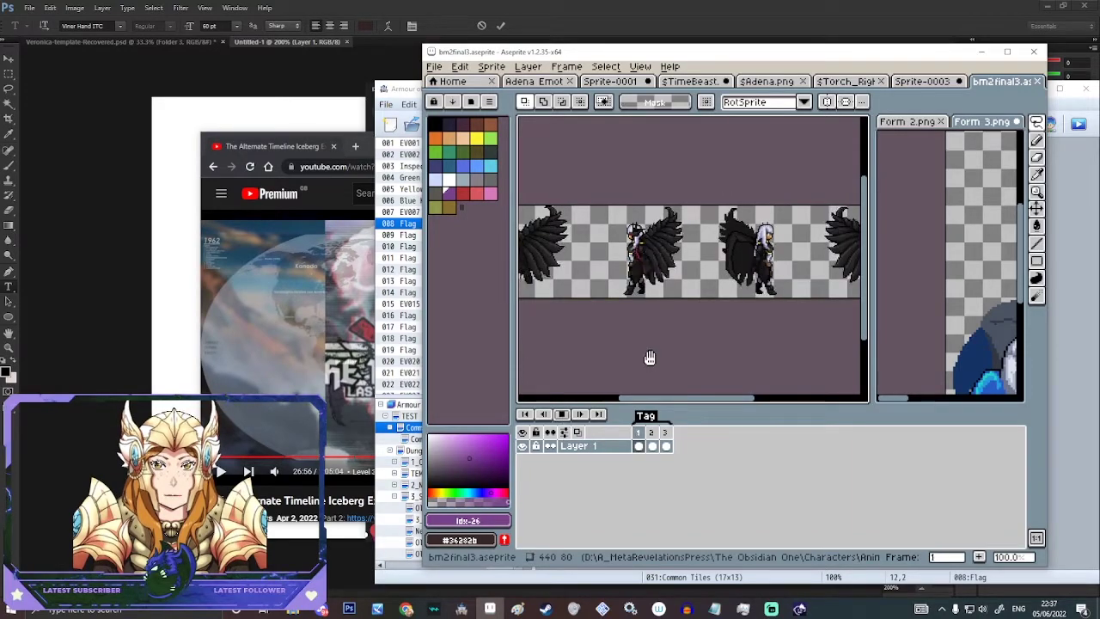
pyautogui.scroll(-2, 773, 283)
pyautogui.scroll(2, 805, 278)
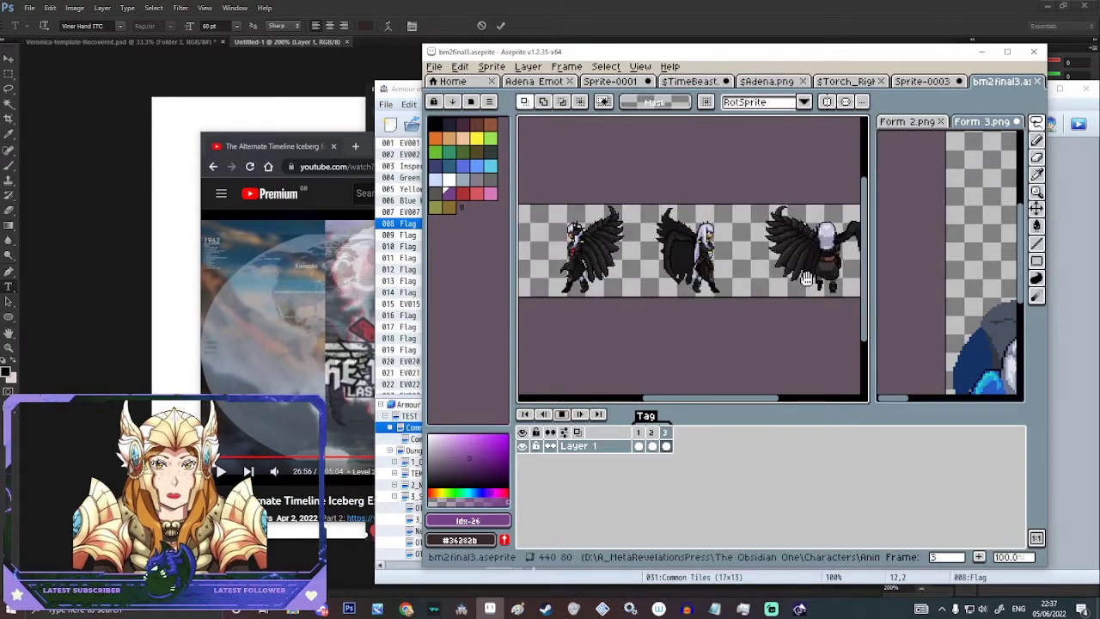
pyautogui.scroll(1, 806, 278)
pyautogui.scroll(-1, 806, 279)
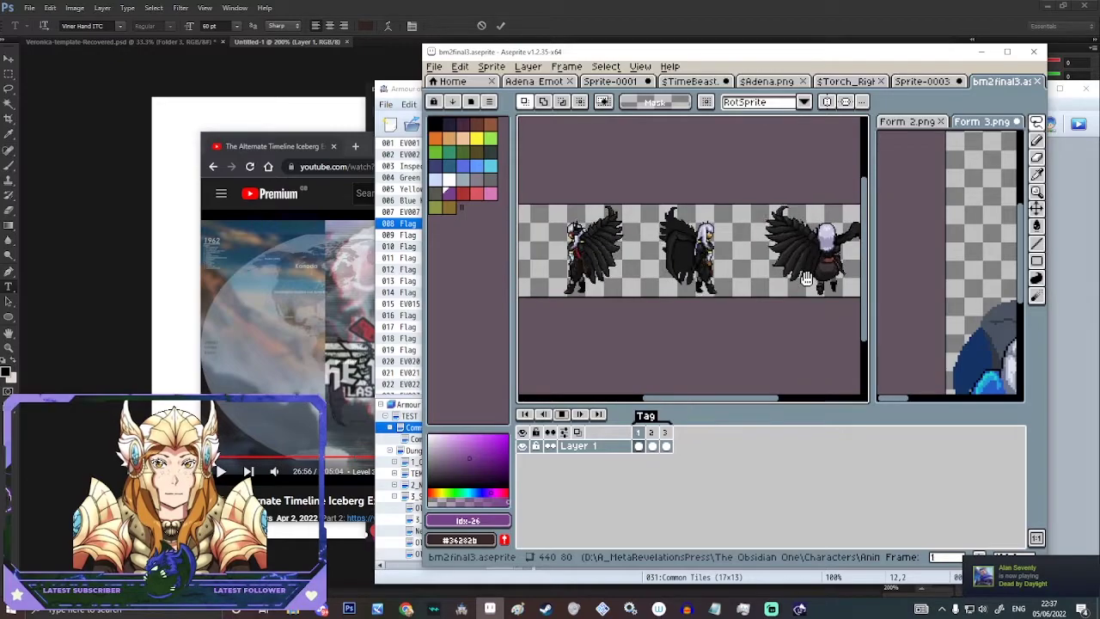
pyautogui.scroll(-1, 816, 268)
pyautogui.scroll(1, 823, 261)
pyautogui.scroll(1, 823, 261)
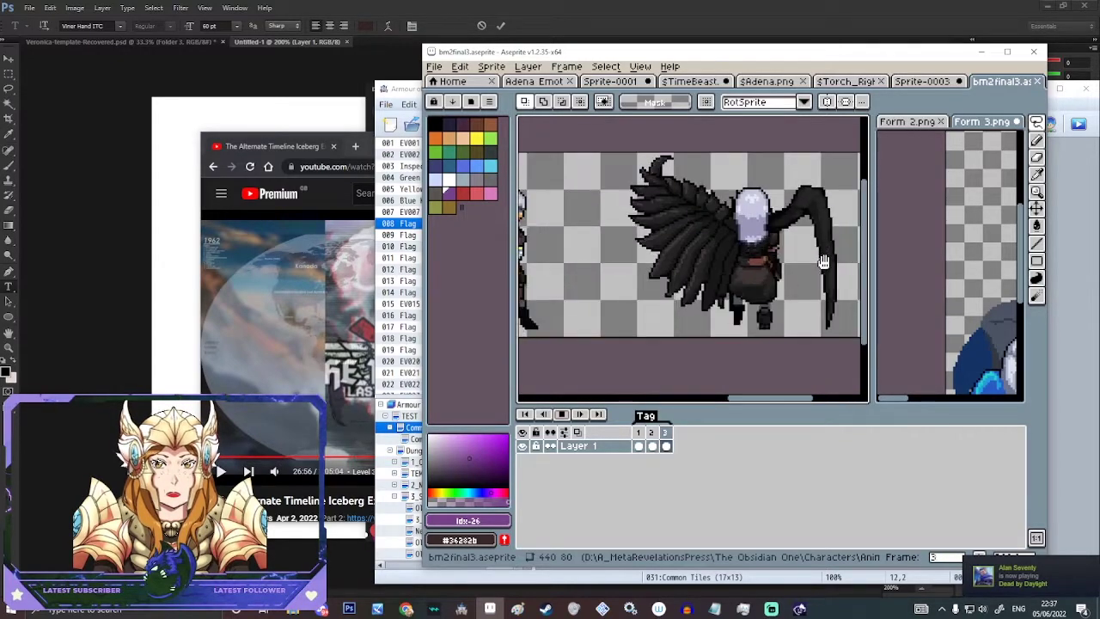
pyautogui.scroll(-2, 773, 263)
pyautogui.scroll(1, 770, 263)
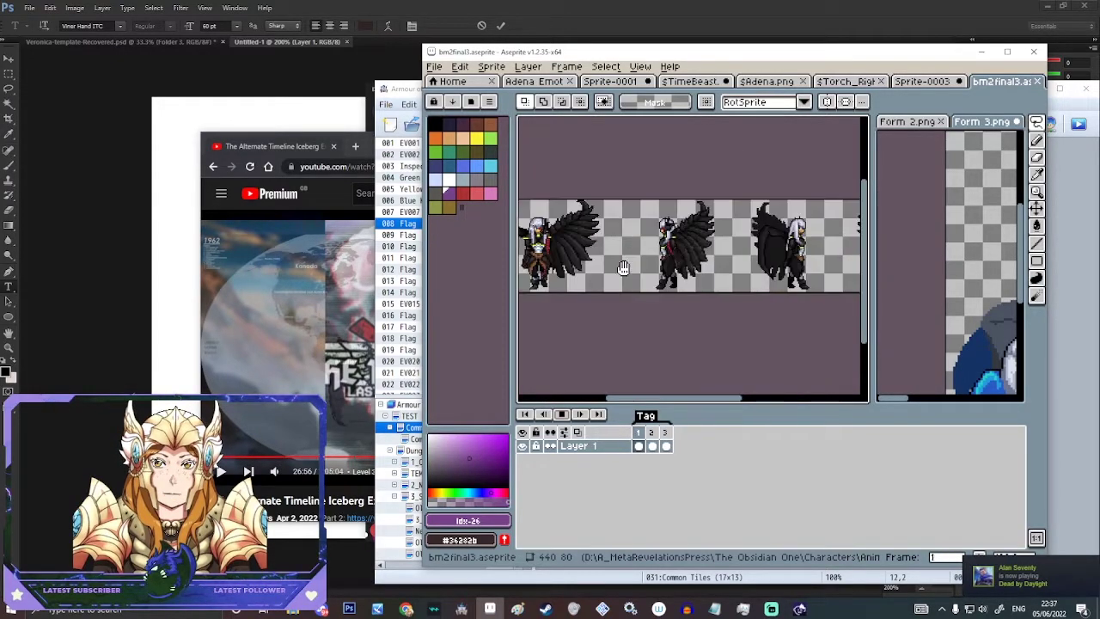
pyautogui.click(567, 415)
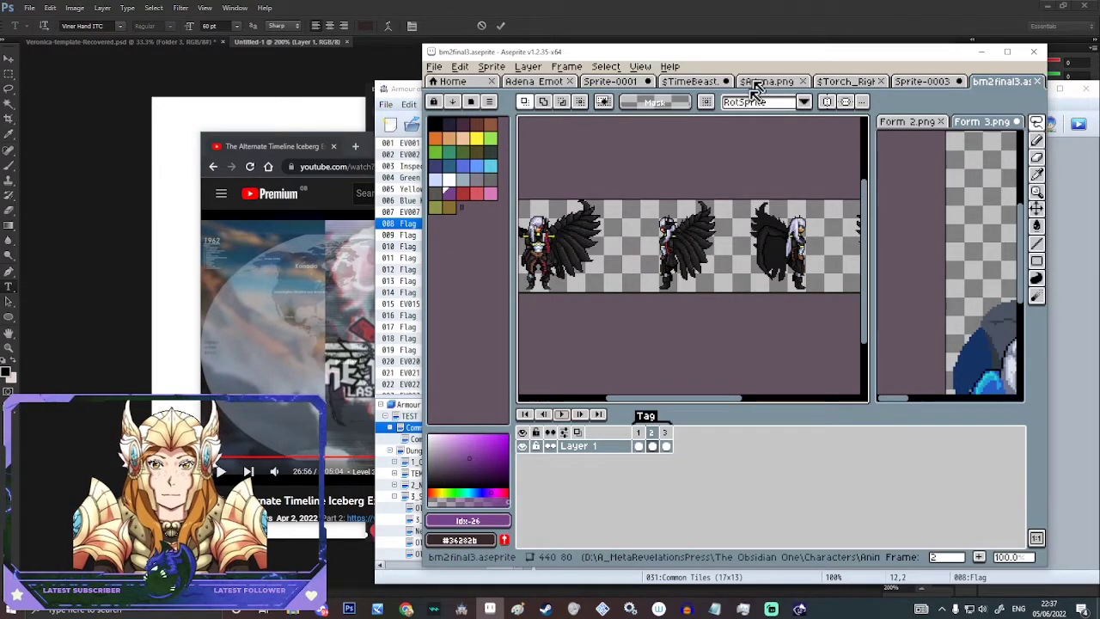
pyautogui.doubleClick(688, 53)
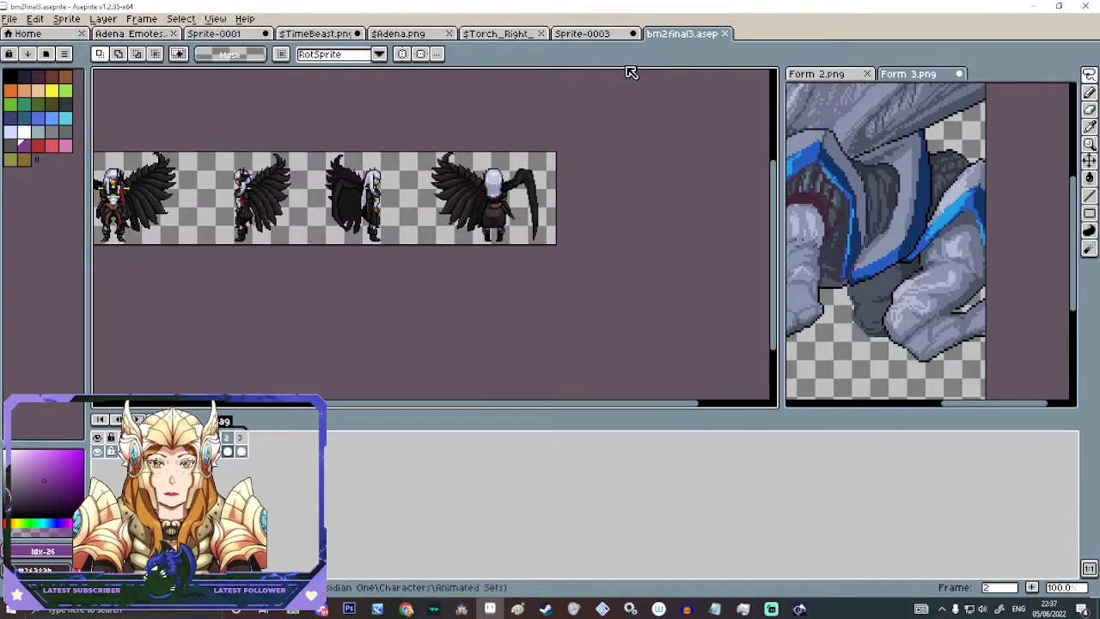
# - Switch back to the Sprite-0003 tab with the time-beast animation
pyautogui.scroll(-3, 584, 172)
pyautogui.scroll(3, 362, 201)
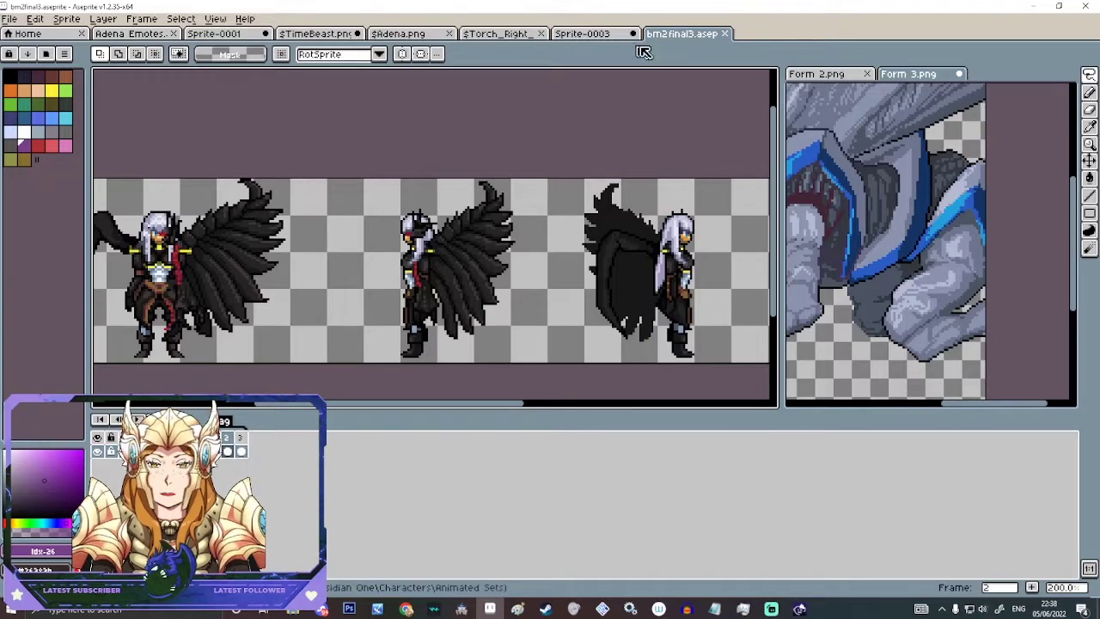
pyautogui.click(586, 37)
# - Sample dark grey #333941 and paint mirrored pixels around the mouth on frame 3
pyautogui.scroll(5, 382, 241)
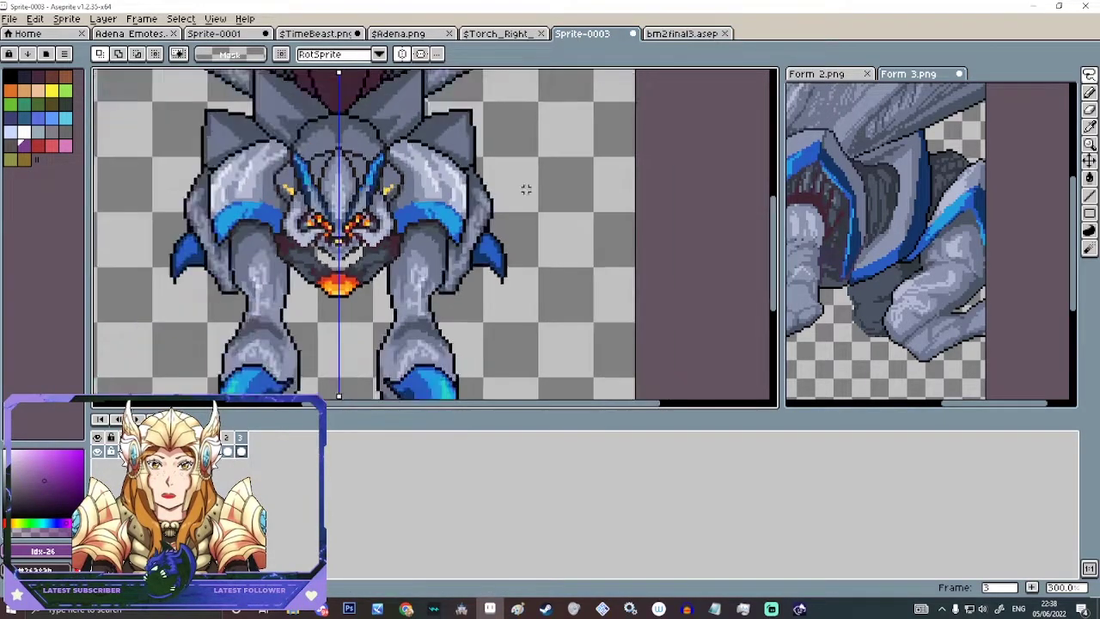
pyautogui.scroll(-3, 382, 240)
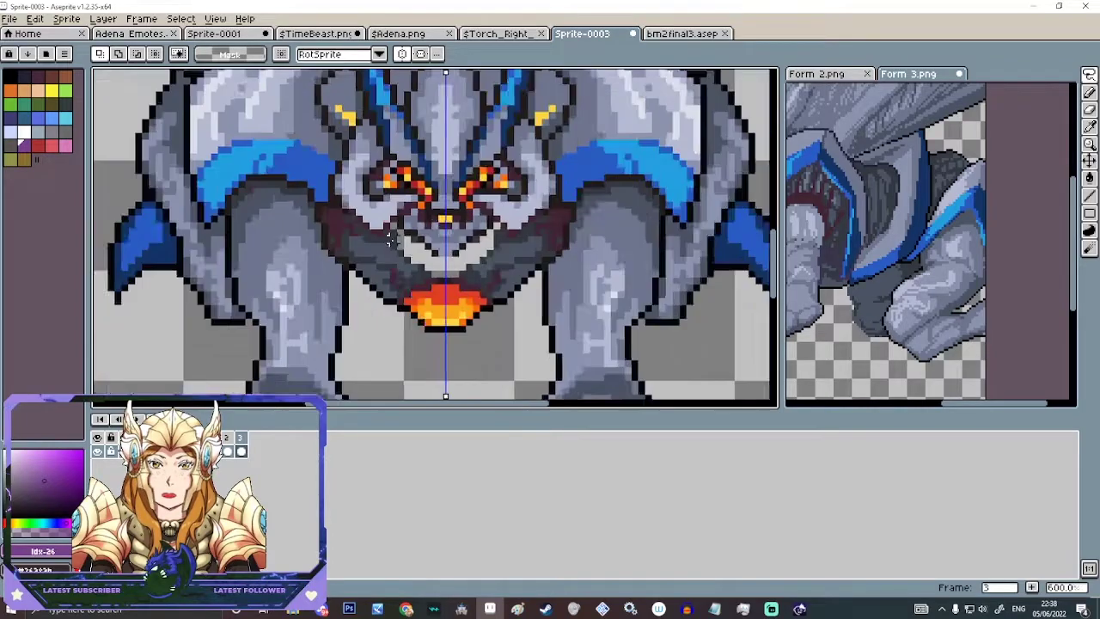
pyautogui.scroll(4, 386, 244)
pyautogui.click(1088, 125)
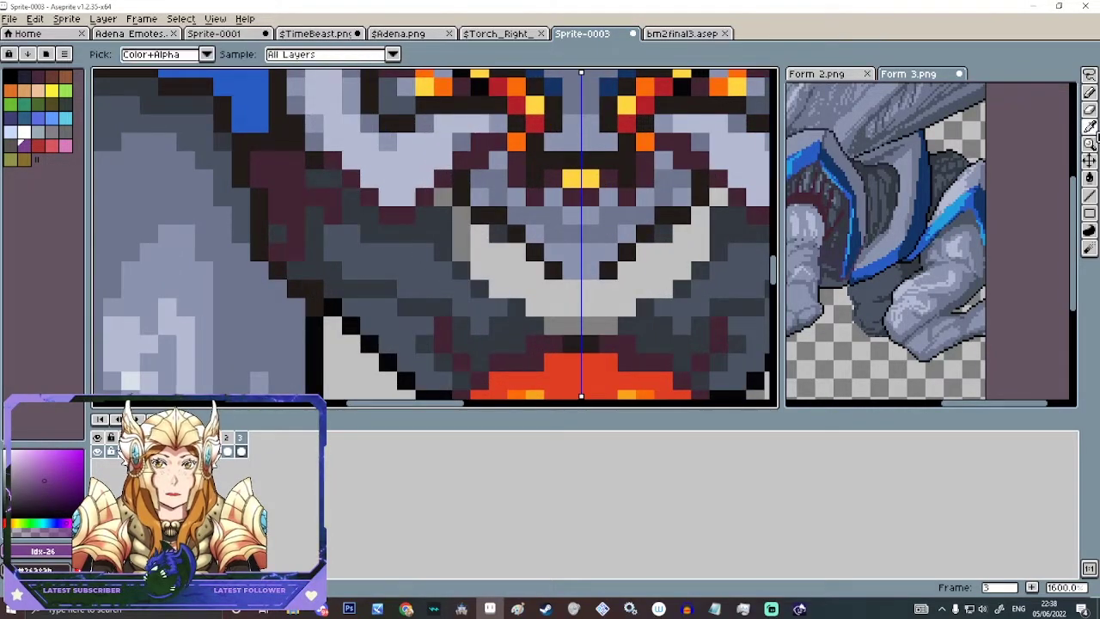
pyautogui.click(438, 221)
pyautogui.click(1087, 92)
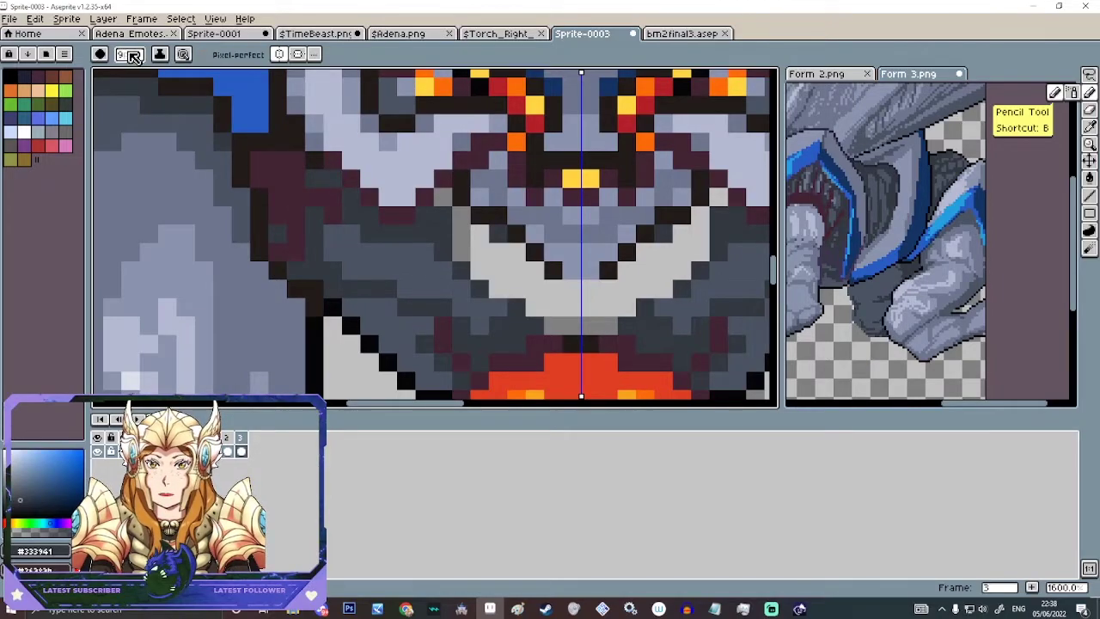
pyautogui.scroll(1, 564, 279)
pyautogui.scroll(-5, 565, 279)
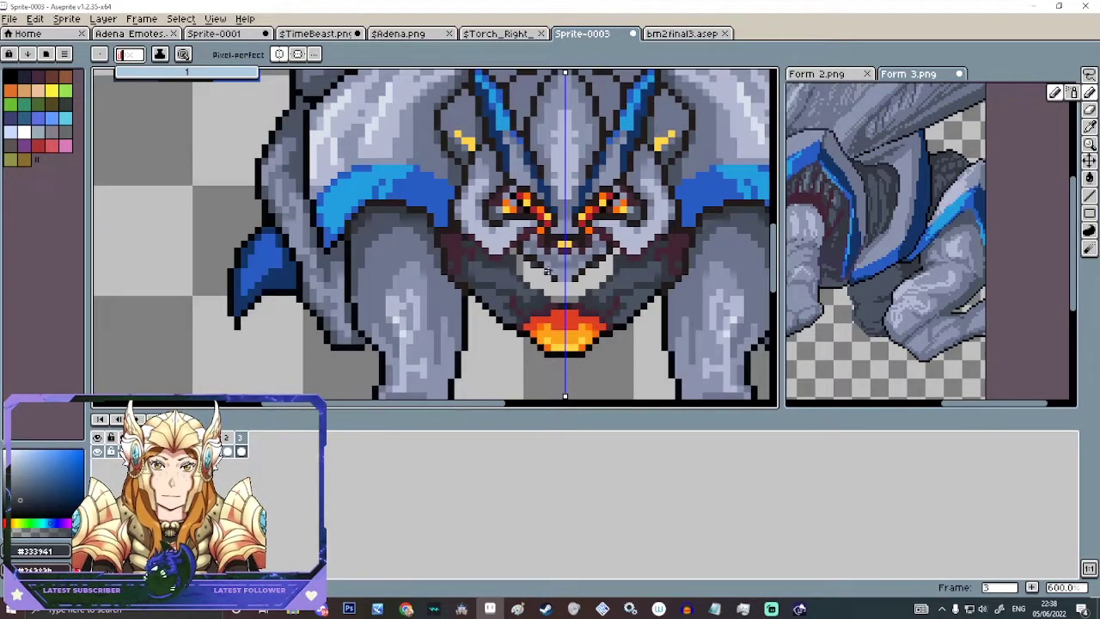
pyautogui.scroll(7, 456, 258)
pyautogui.moveTo(323, 250)
pyautogui.mouseDown()
pyautogui.moveTo(336, 276)
pyautogui.moveTo(324, 242)
pyautogui.moveTo(353, 269)
pyautogui.moveTo(366, 315)
pyautogui.moveTo(389, 311)
pyautogui.moveTo(406, 345)
pyautogui.moveTo(402, 283)
pyautogui.moveTo(451, 358)
pyautogui.moveTo(500, 364)
pyautogui.moveTo(469, 346)
pyautogui.moveTo(463, 390)
pyautogui.mouseUp()
# - Bring up frame 2 to compare its mouth against frame 3
pyautogui.scroll(-6, 464, 390)
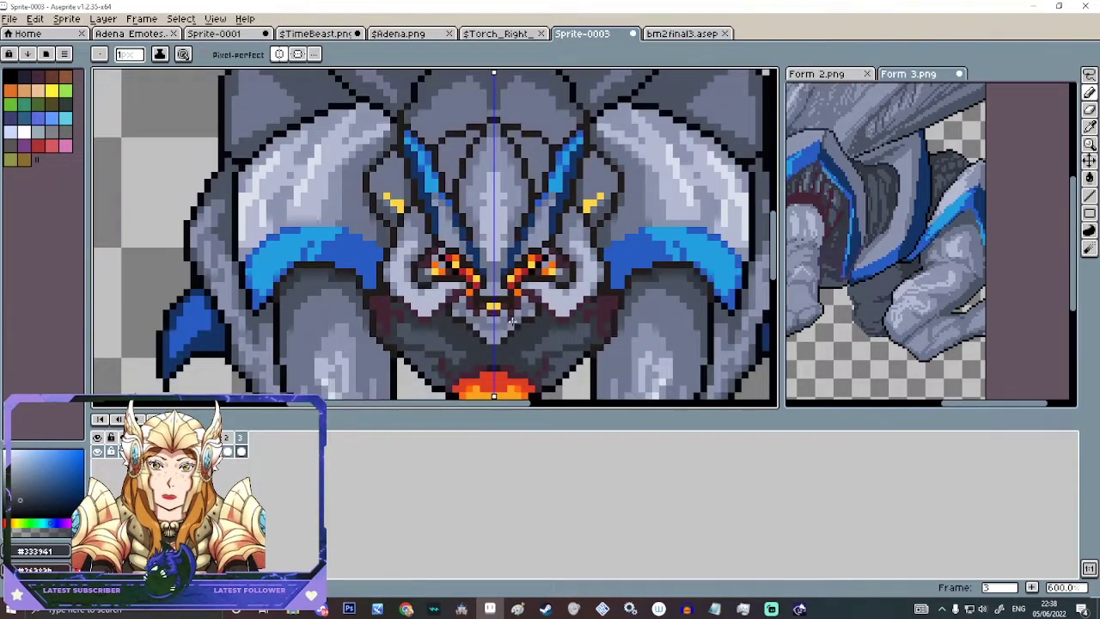
pyautogui.scroll(1, 571, 314)
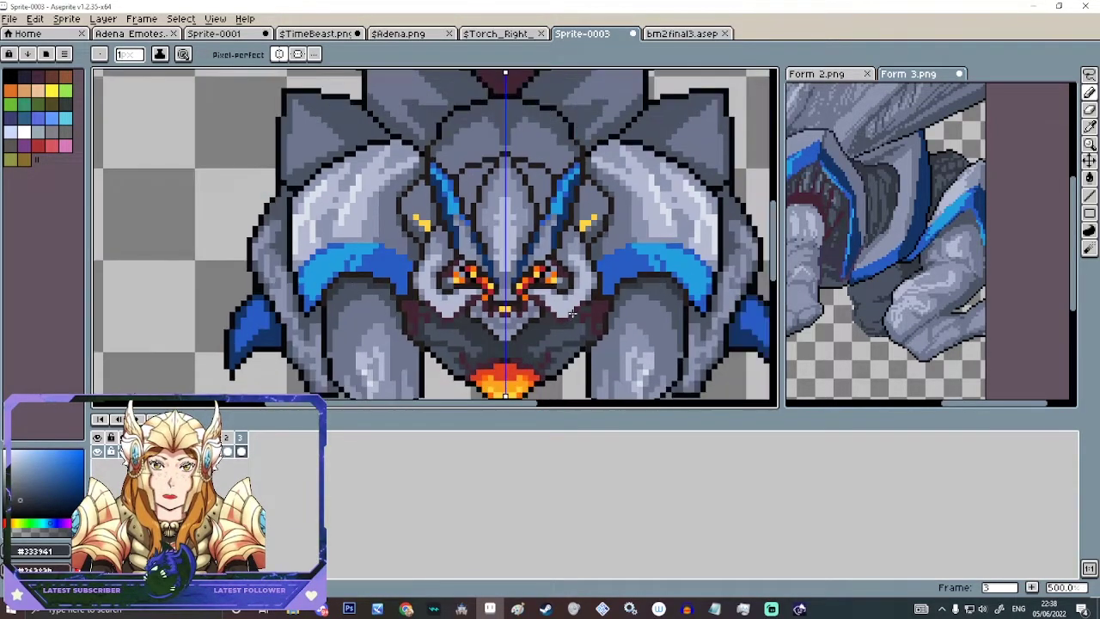
pyautogui.click(228, 449)
pyautogui.scroll(4, 494, 369)
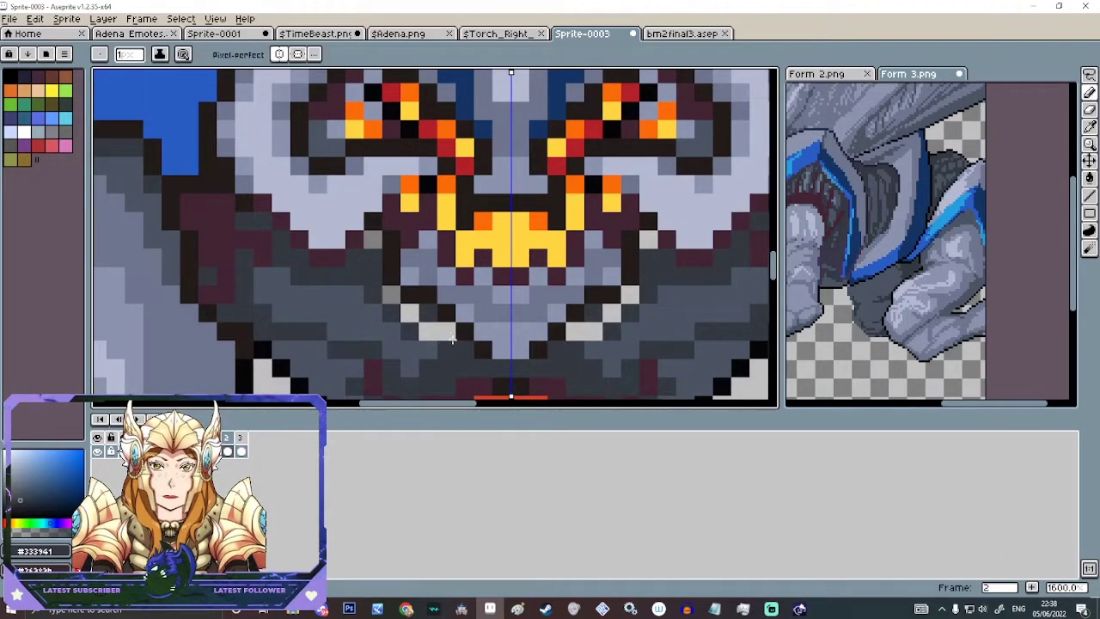
pyautogui.scroll(-4, 381, 293)
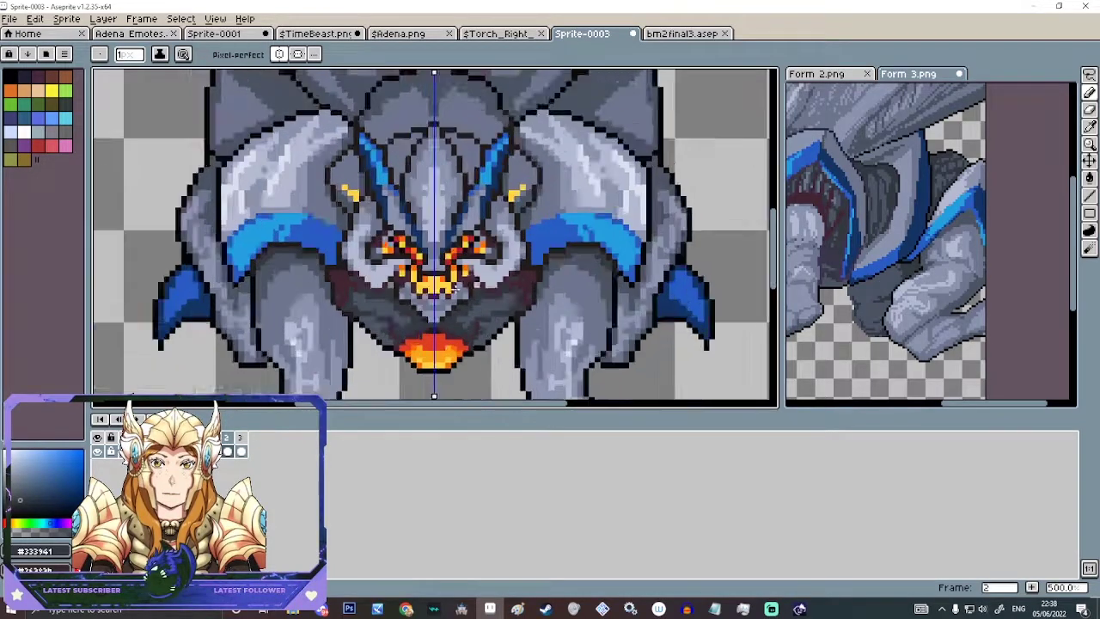
pyautogui.scroll(-4, 453, 286)
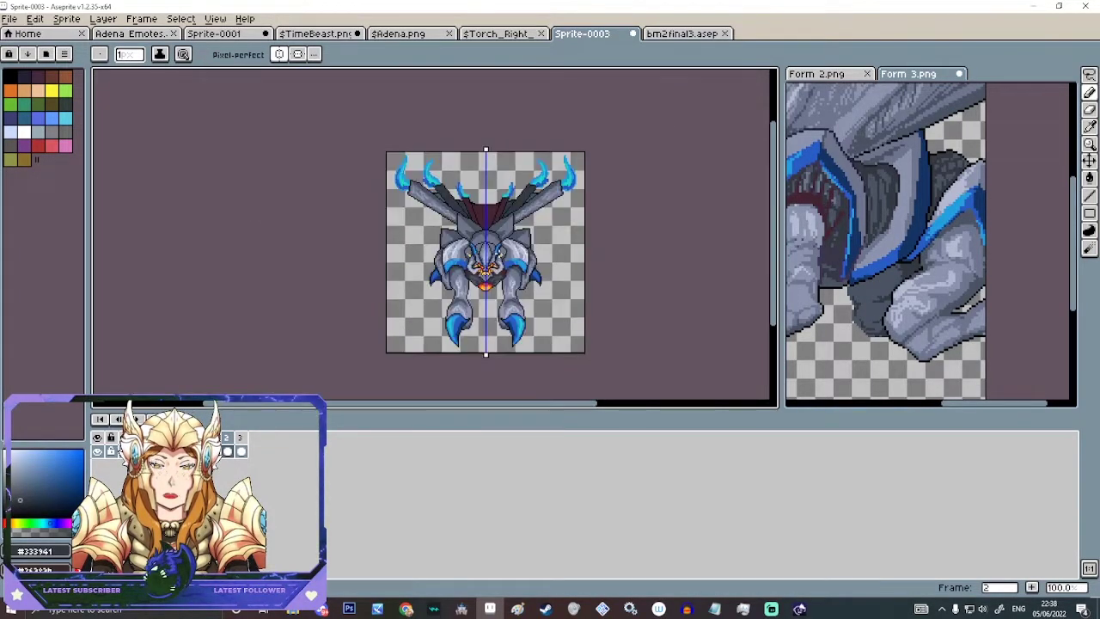